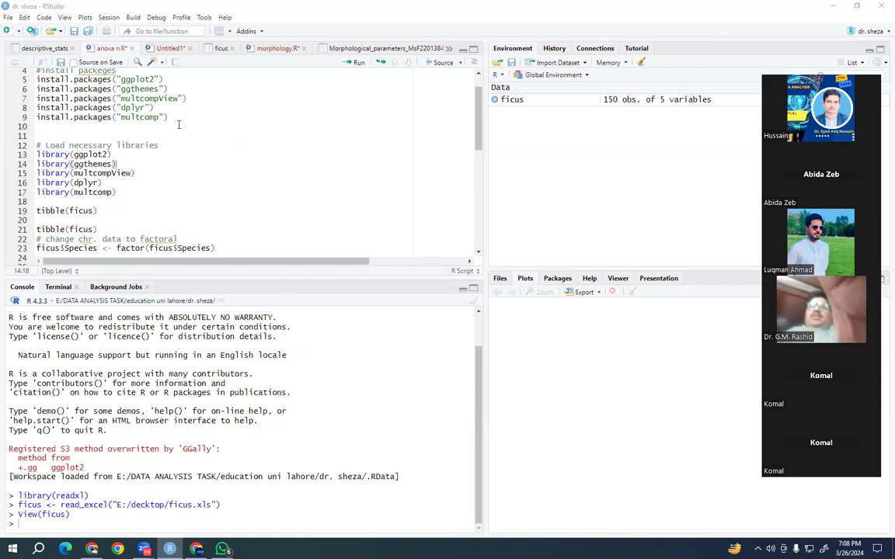
scroll(179, 125, up, 2)
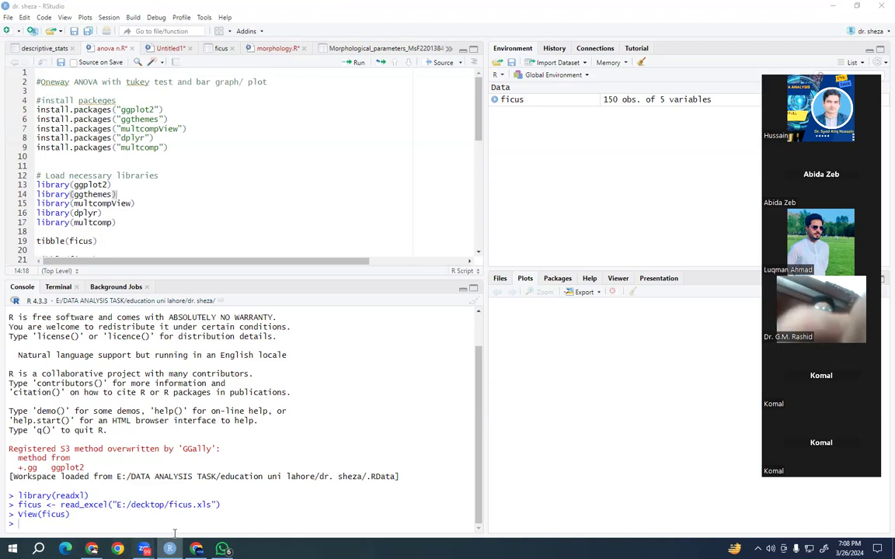
mouse_move(144, 549)
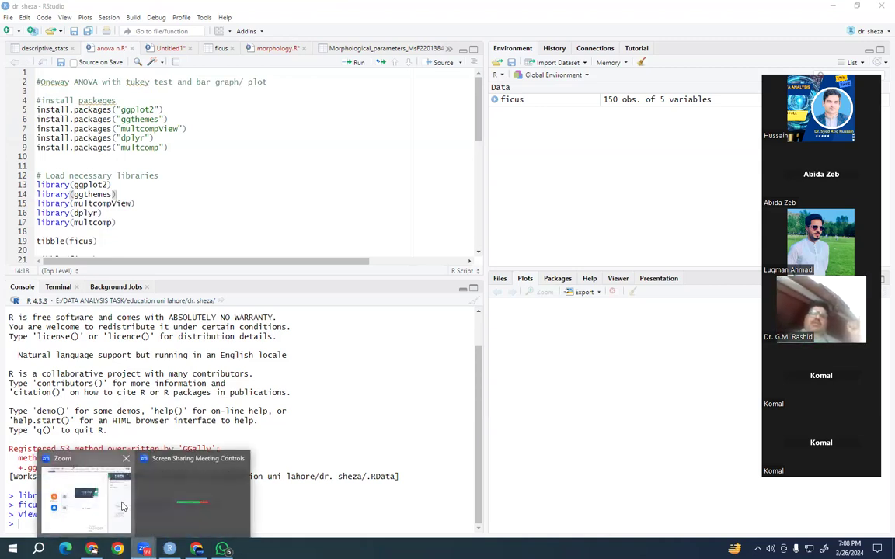
click(123, 506)
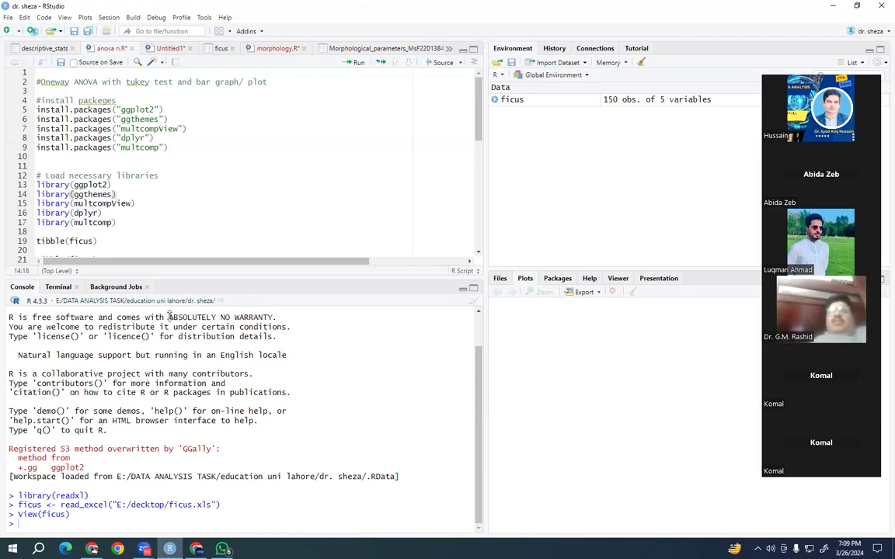
- Switch to Chrome, search Google for "github" in the empty tab, and open the GitHub home page from the results
click(91, 549)
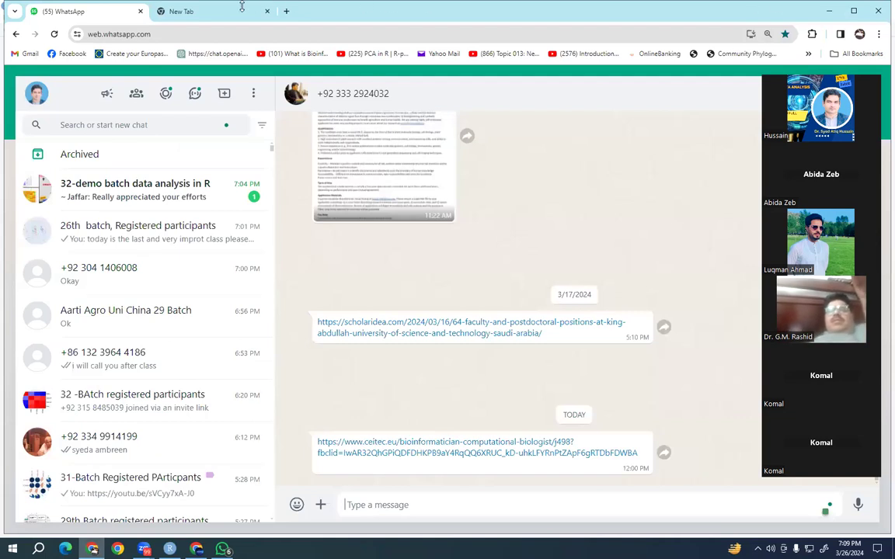
click(207, 8)
click(365, 236)
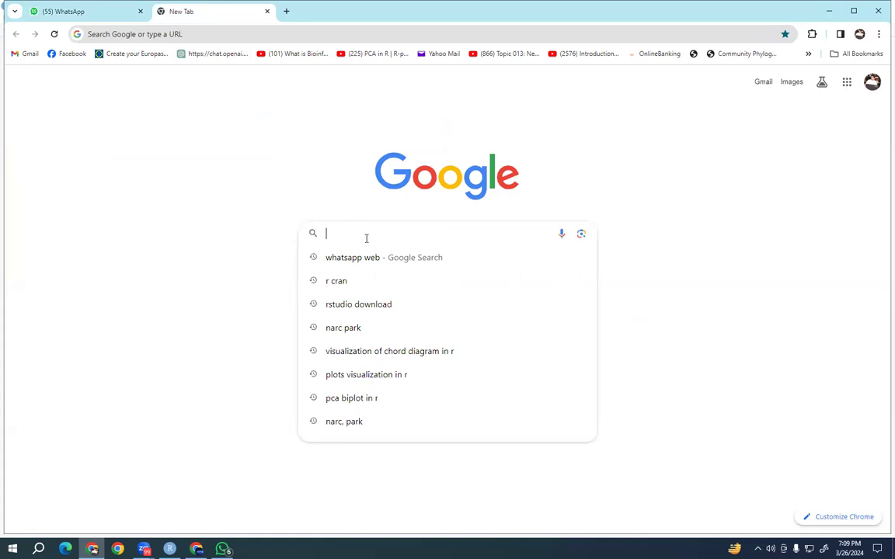
text(ge)
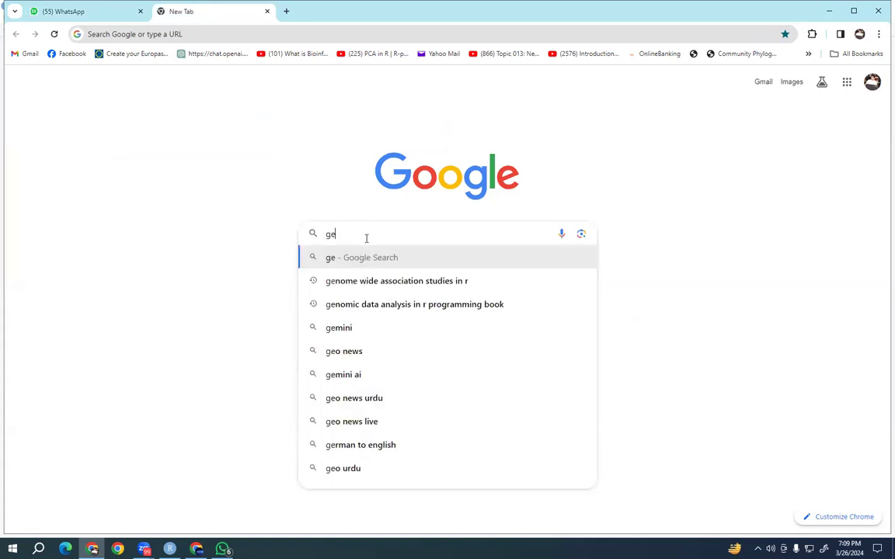
key(BackSpace)
text(it)
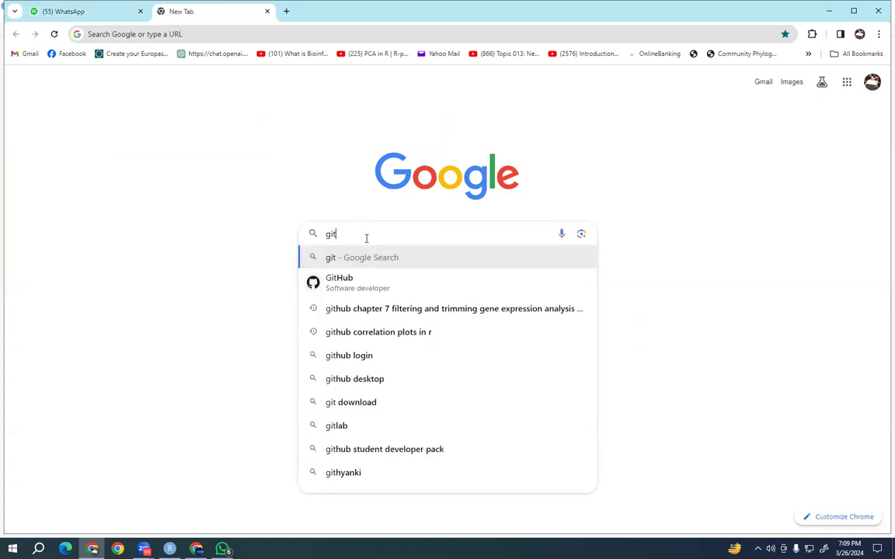
text(hu)
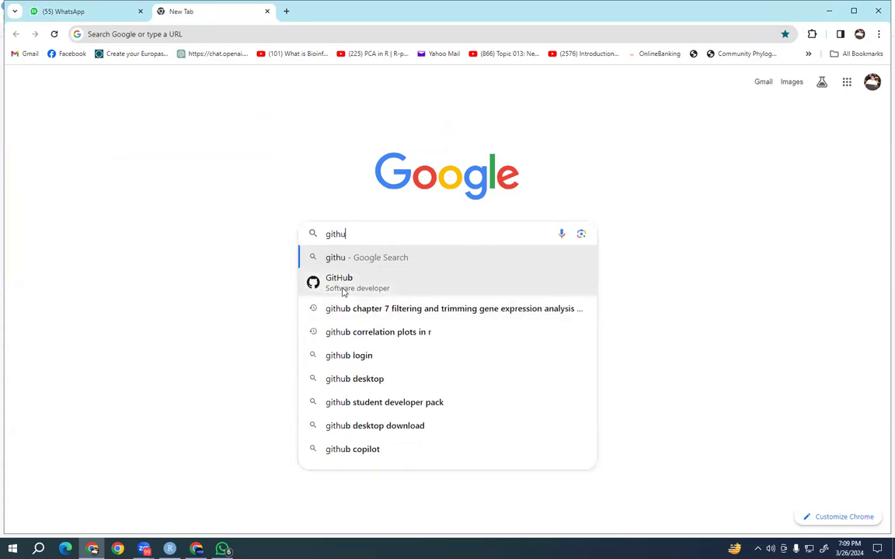
text(b)
key(Return)
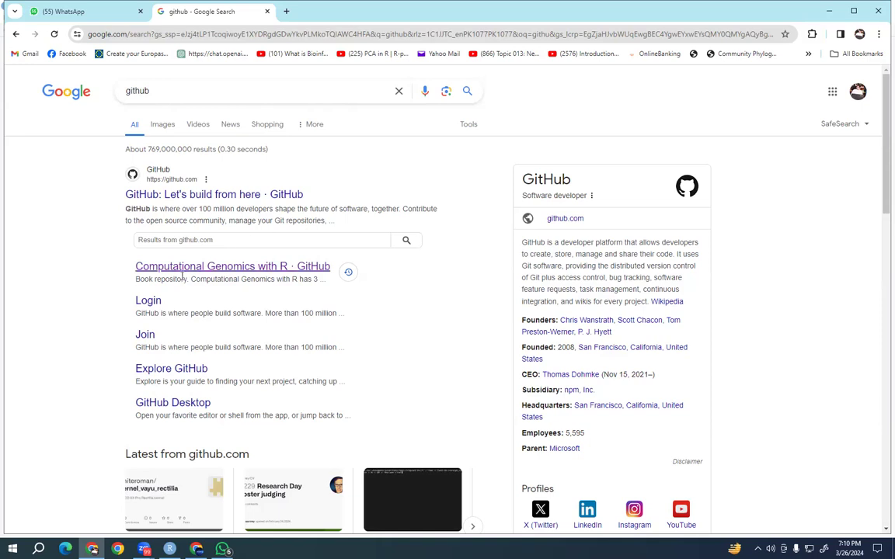
click(184, 195)
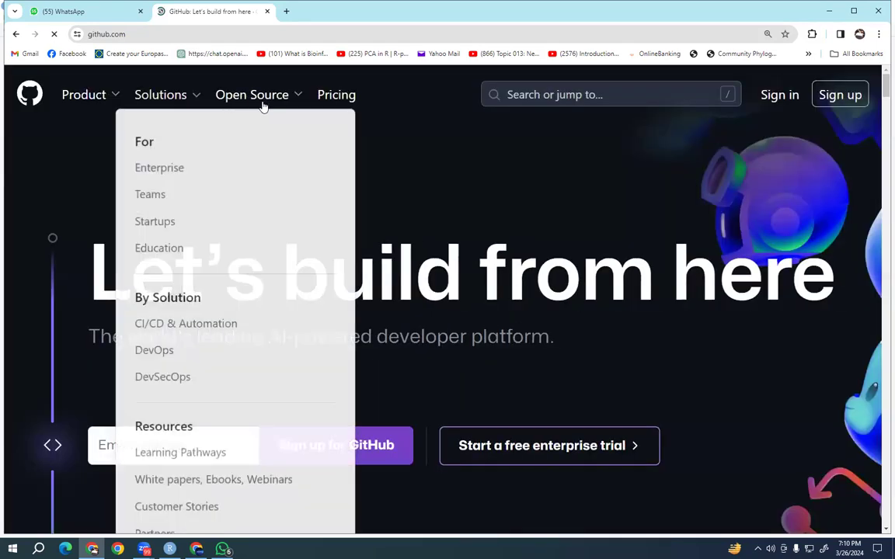
- Look through the GitHub home page, including the Open Source options and the Productivity and Security sections
mouse_move(272, 103)
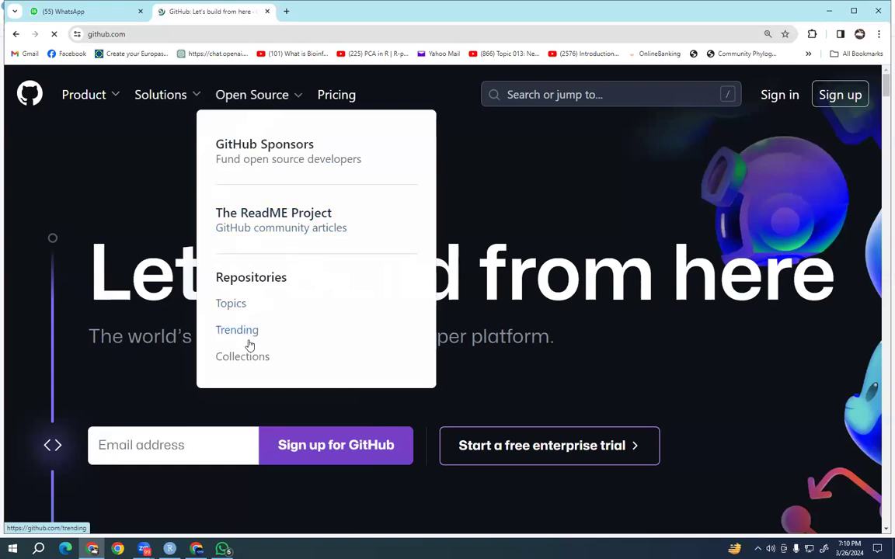
scroll(177, 236, down, 1)
scroll(178, 237, down, 10)
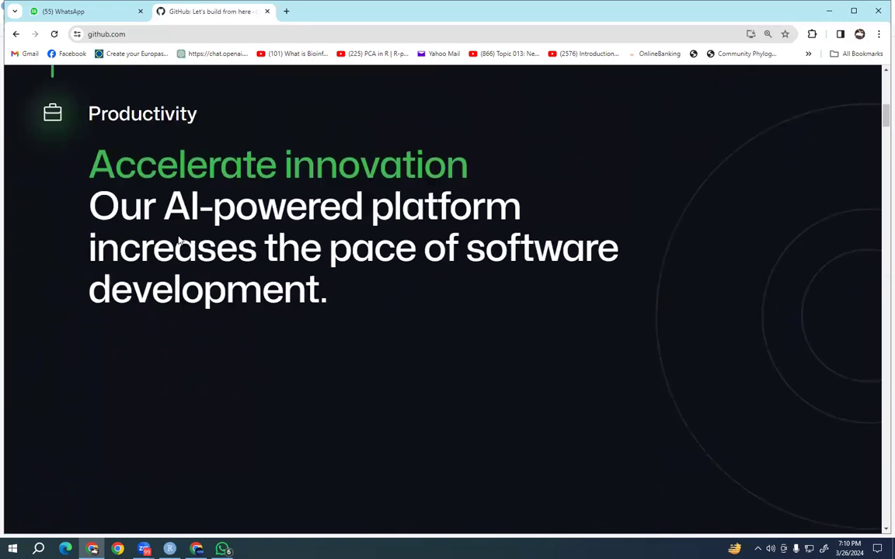
scroll(178, 241, up, 3)
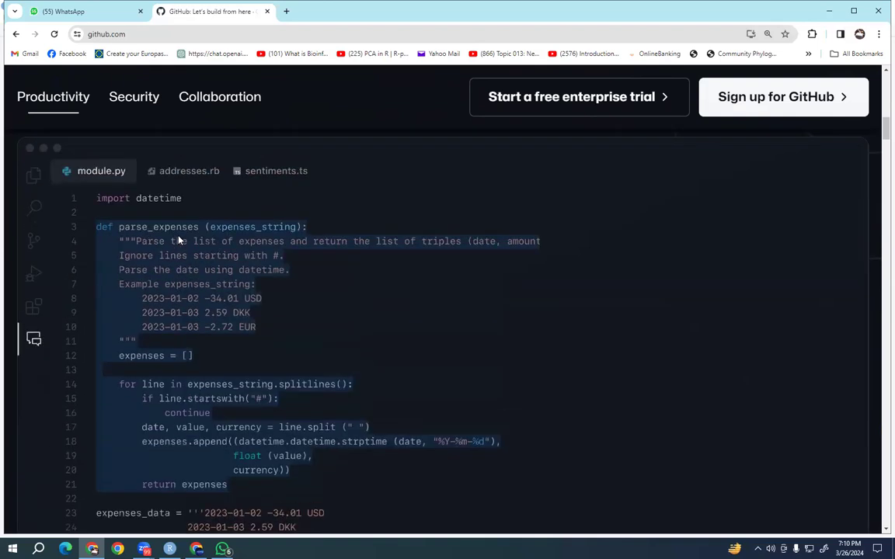
scroll(178, 242, up, 2)
scroll(174, 310, down, 10)
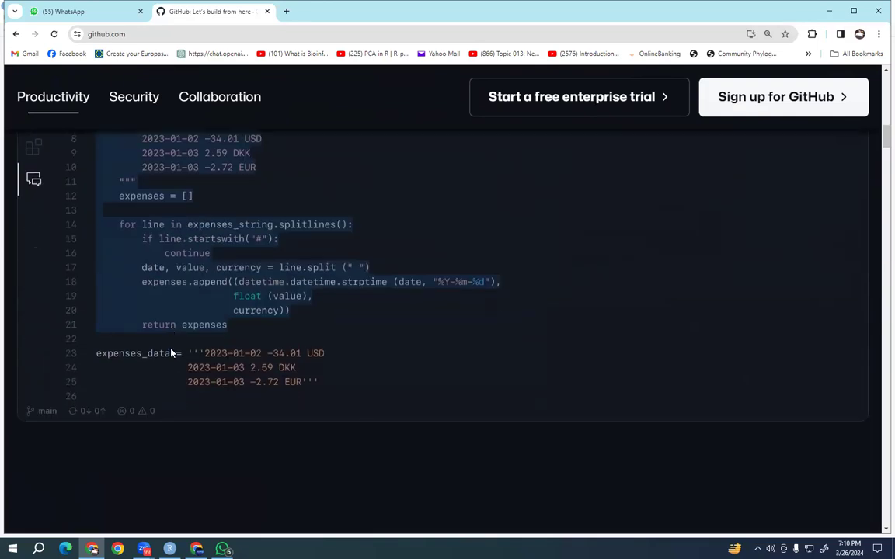
scroll(172, 354, down, 10)
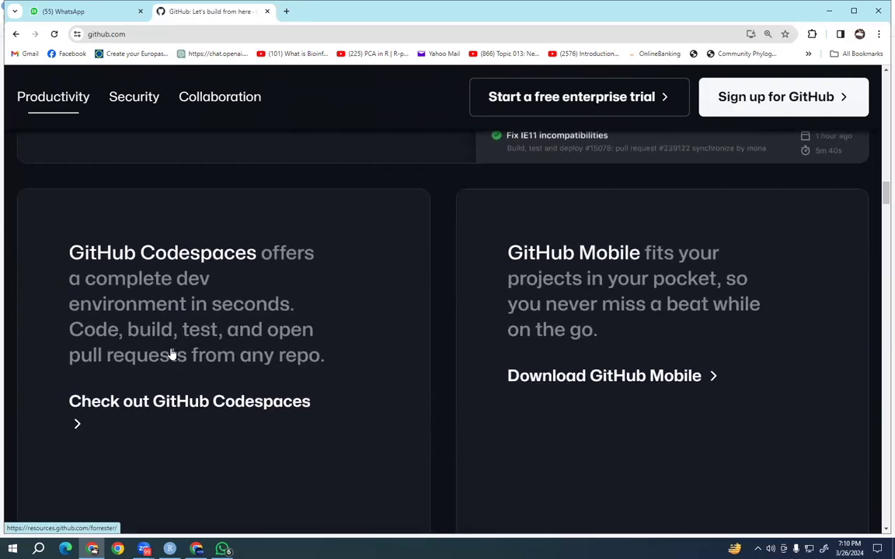
scroll(171, 353, down, 5)
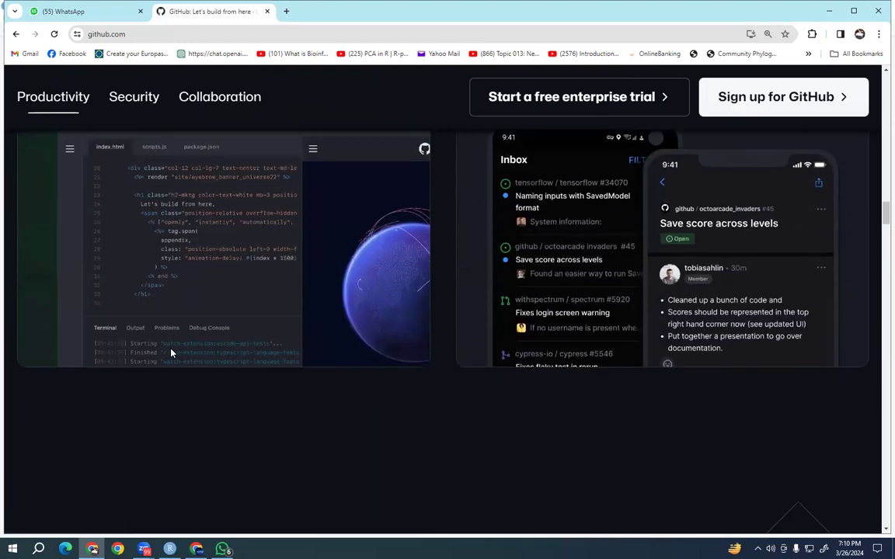
scroll(172, 354, down, 5)
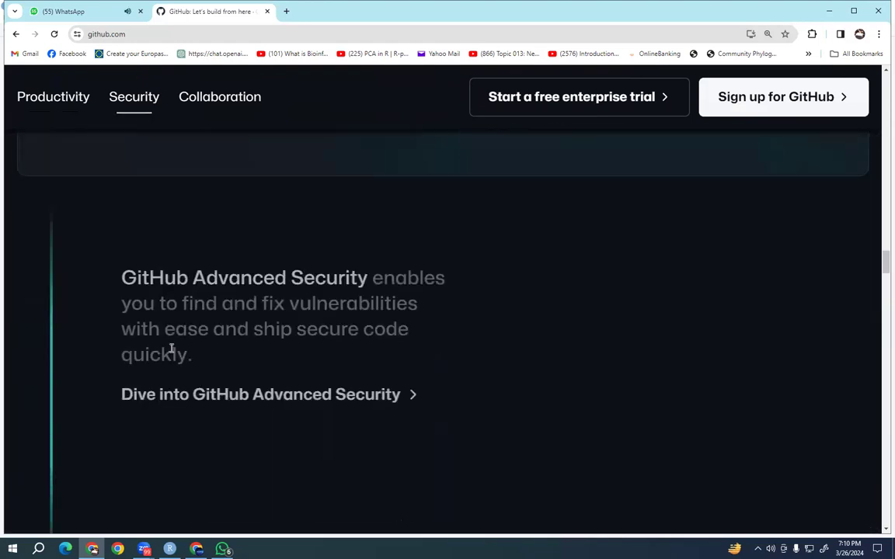
scroll(172, 354, up, 4)
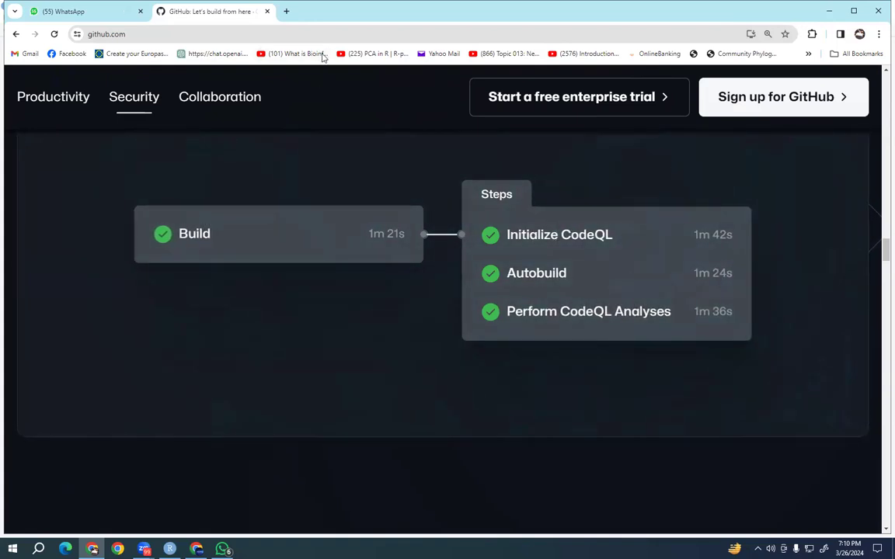
- Search Google for "plots visualization in R github" in a new browser tab
key(ctrl+t)
click(370, 232)
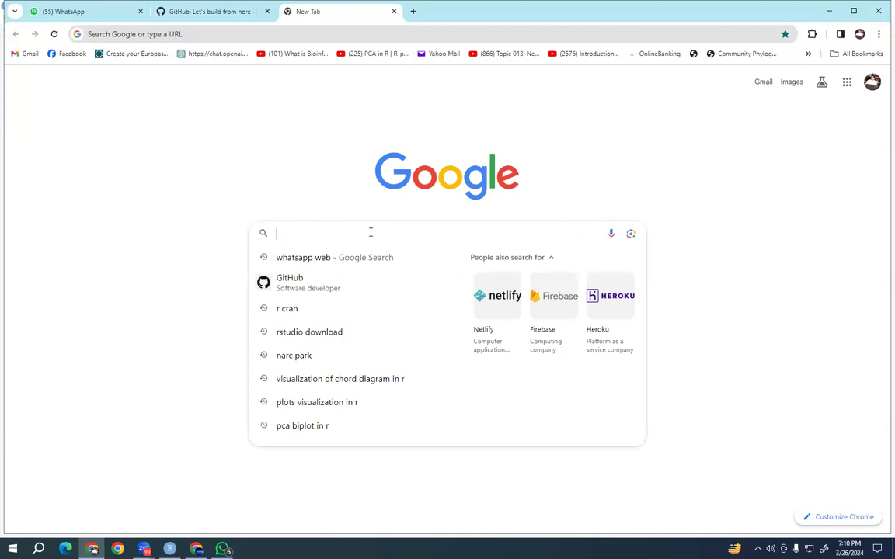
text(plots)
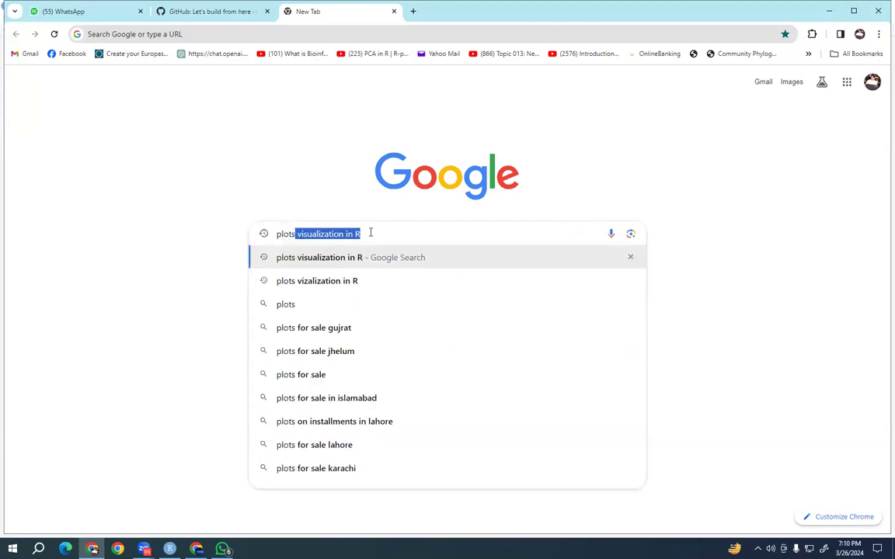
key(Right)
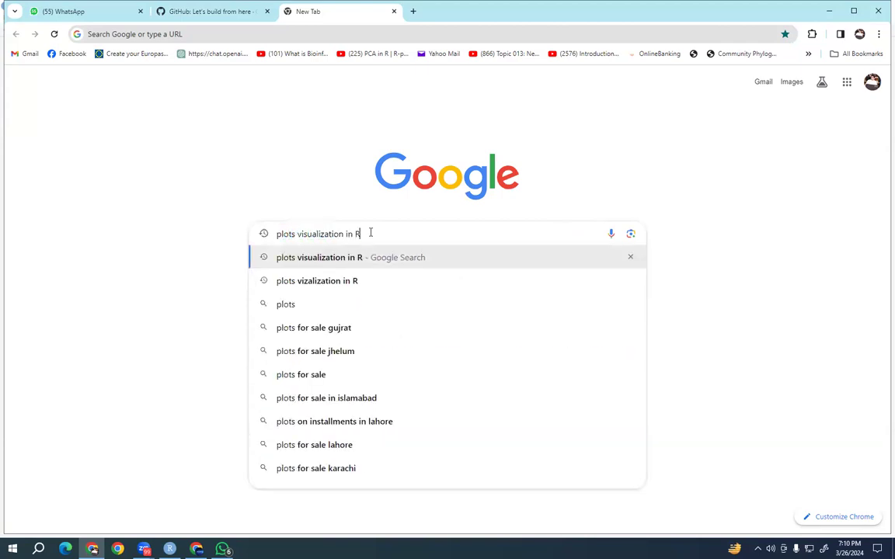
text(github)
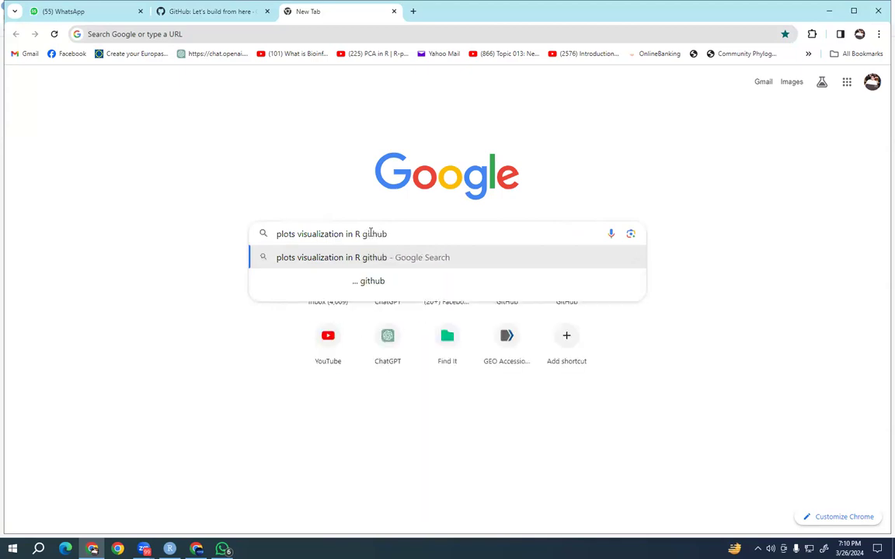
key(Return)
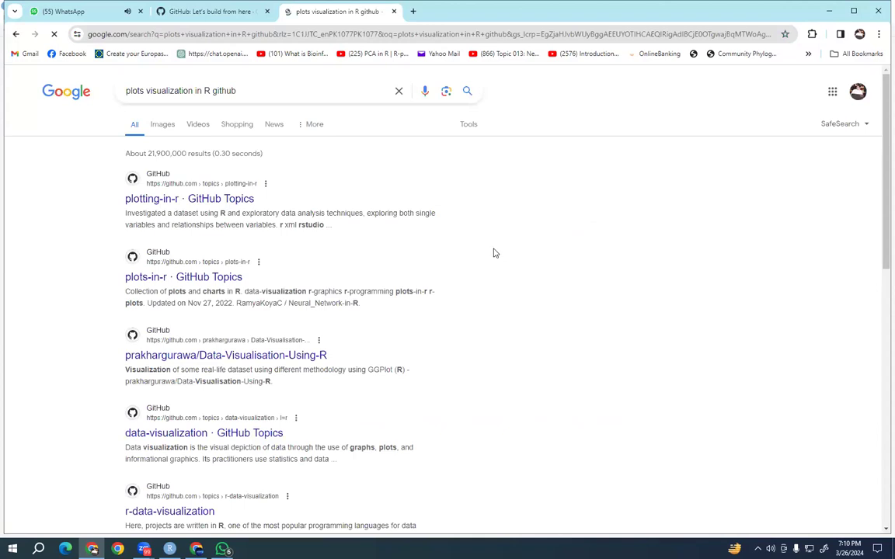
- Open the plotting-in-r GitHub Topics result and look through its repositories as far as karyoploter_tutorial
click(181, 200)
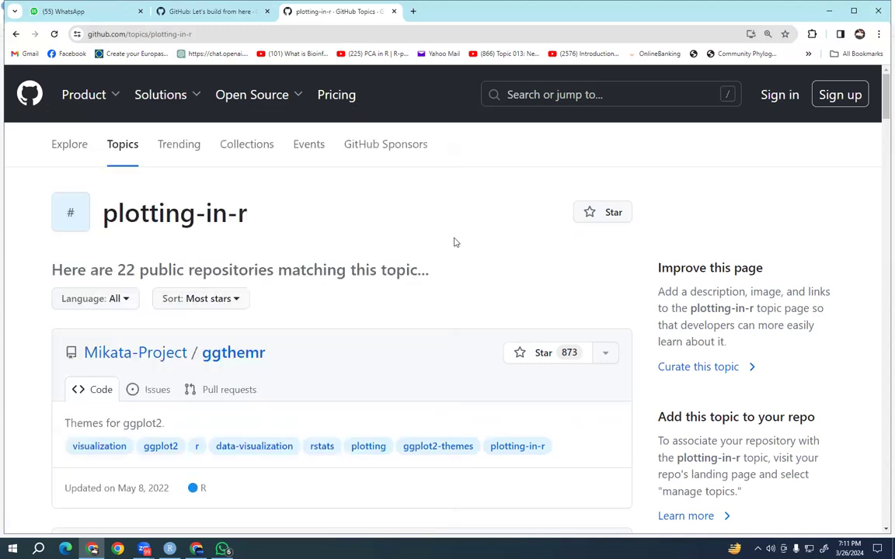
scroll(361, 266, down, 5)
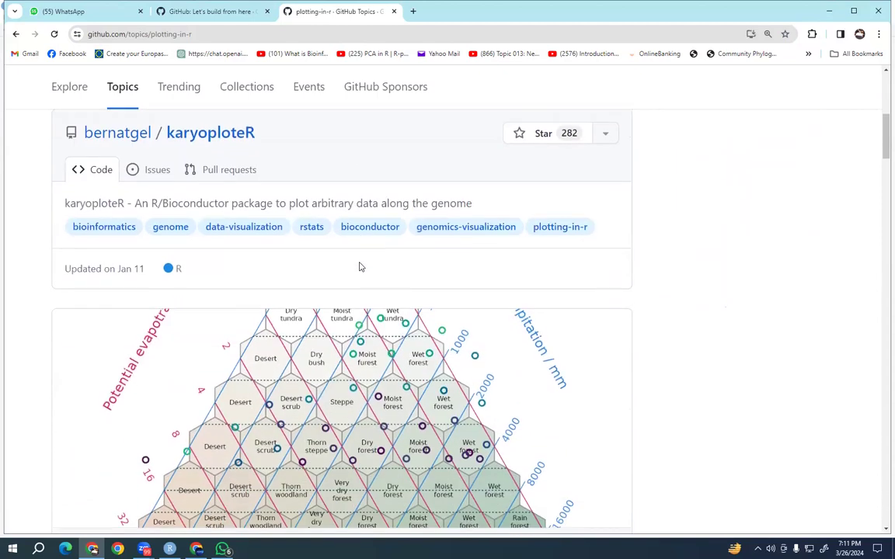
scroll(359, 266, down, 6)
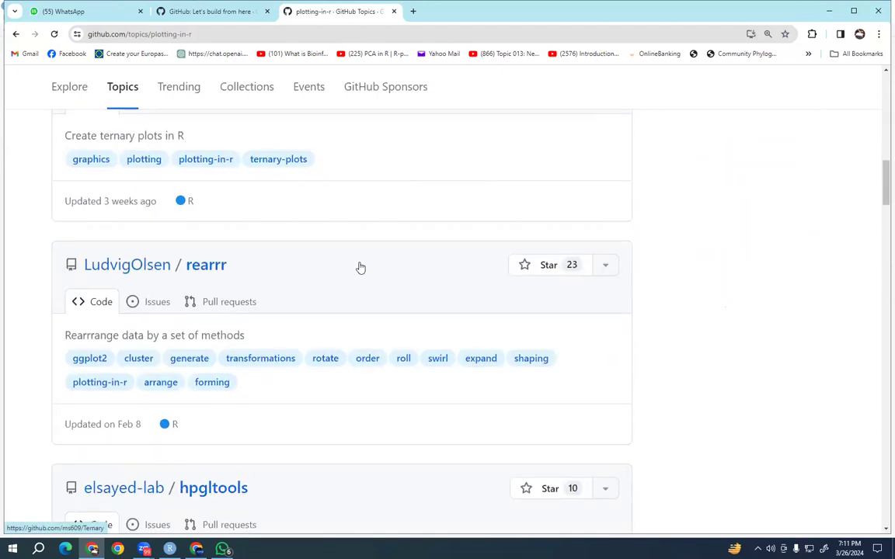
scroll(360, 267, down, 3)
scroll(295, 295, down, 2)
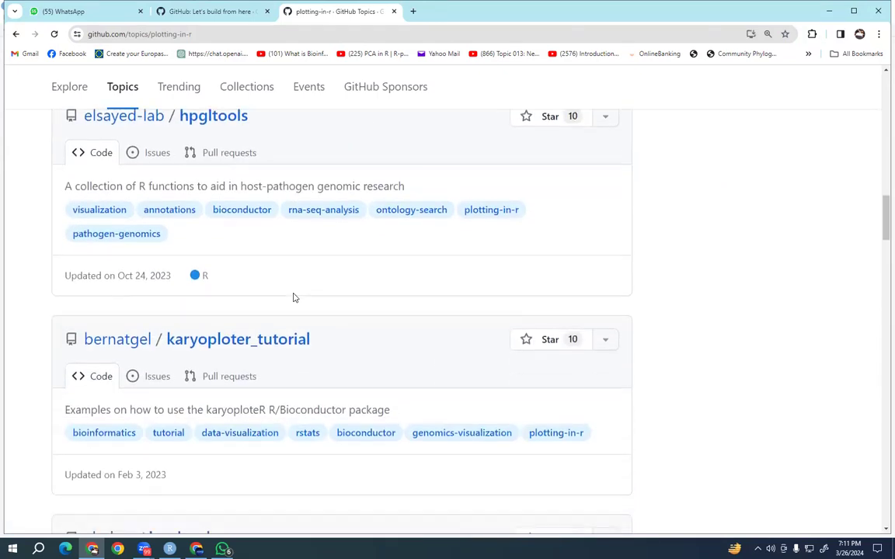
scroll(293, 297, down, 2)
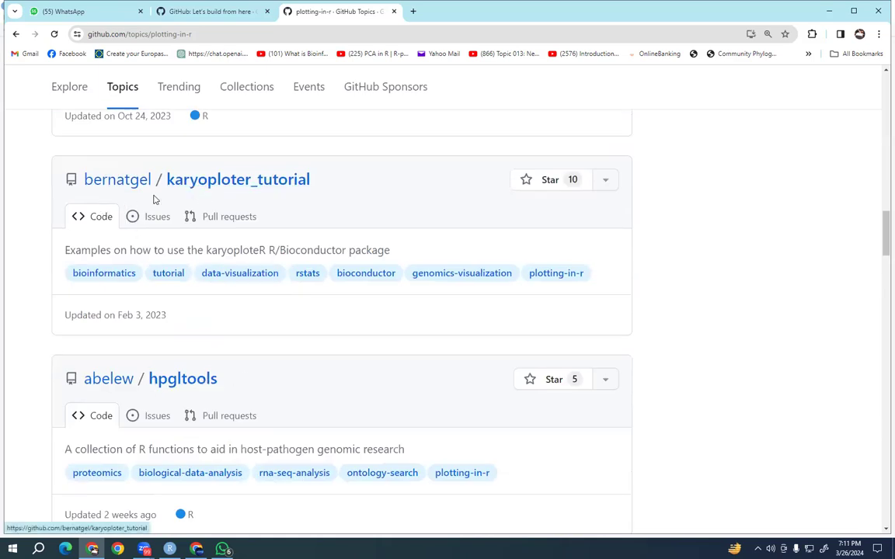
- Open the karyoploter_tutorial repository and examine the README's example plots and documentation references
click(171, 179)
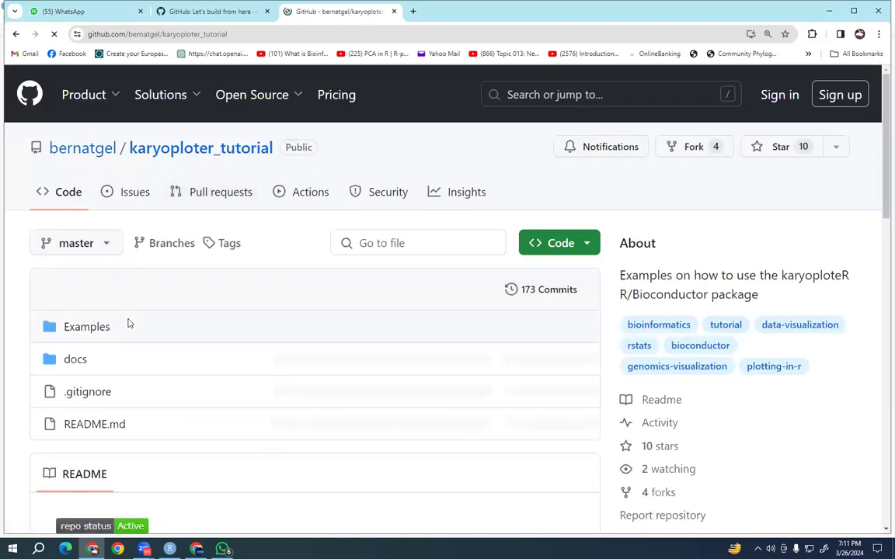
scroll(129, 321, down, 5)
scroll(129, 323, down, 1)
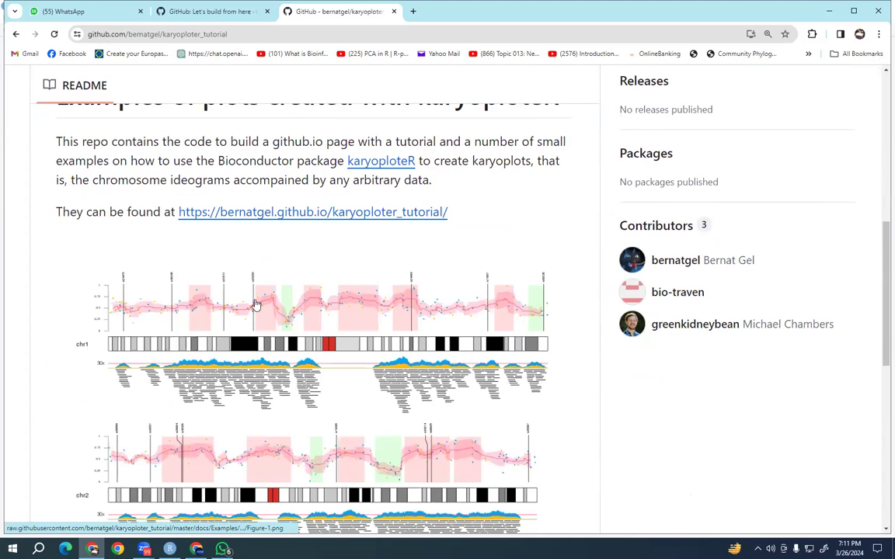
scroll(257, 304, down, 5)
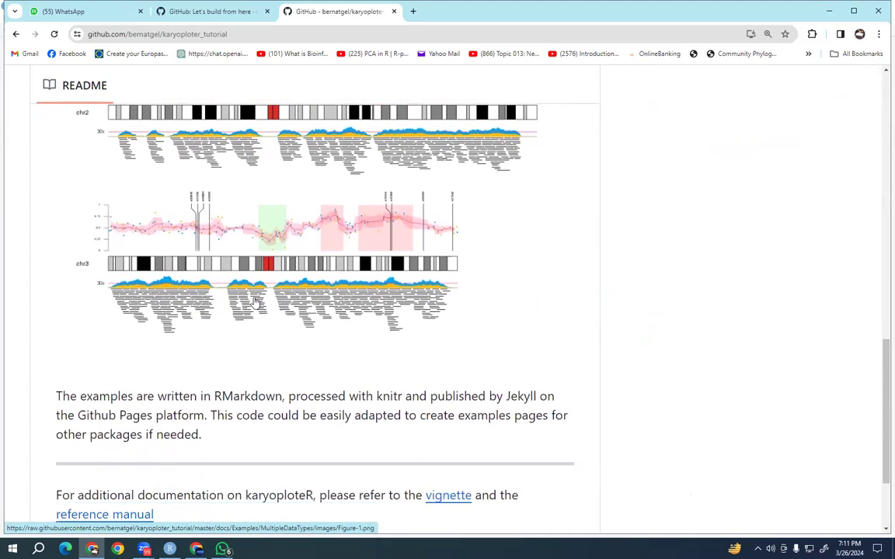
scroll(257, 303, down, 1)
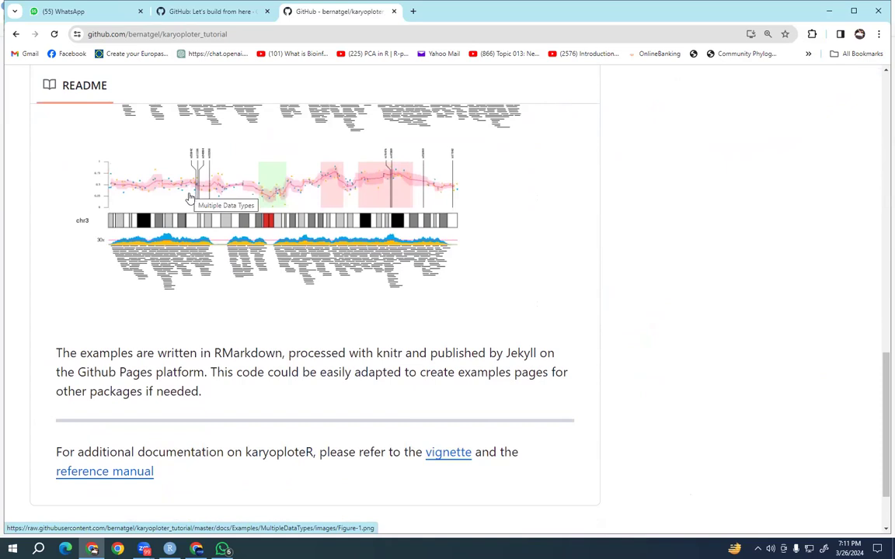
scroll(189, 315, down, 1)
scroll(190, 317, up, 10)
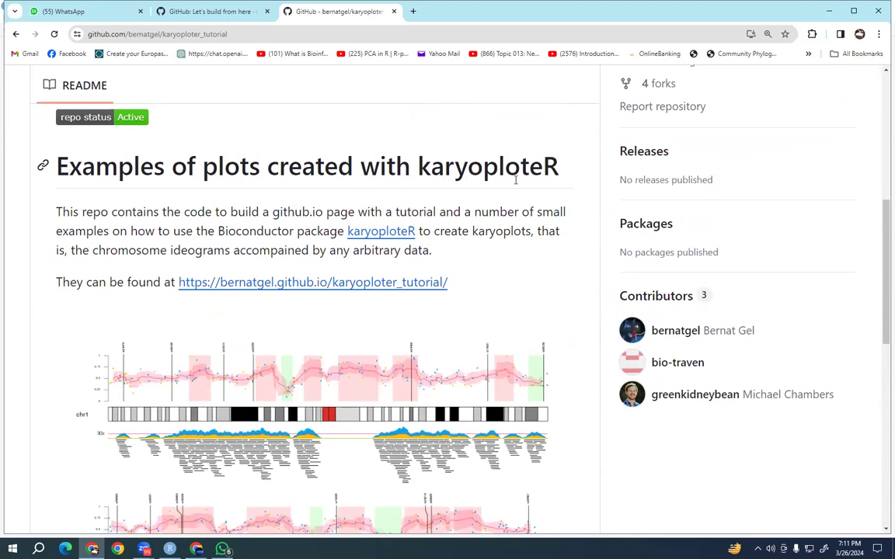
- Return to the plotting-in-r topic page and look back over the repositories listed above karyoploter_tutorial
click(16, 35)
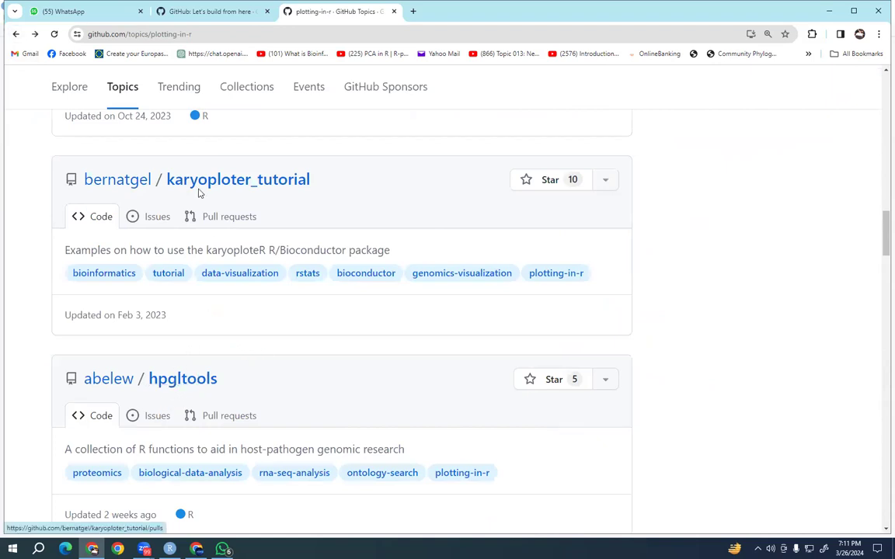
scroll(200, 193, up, 6)
scroll(200, 239, up, 10)
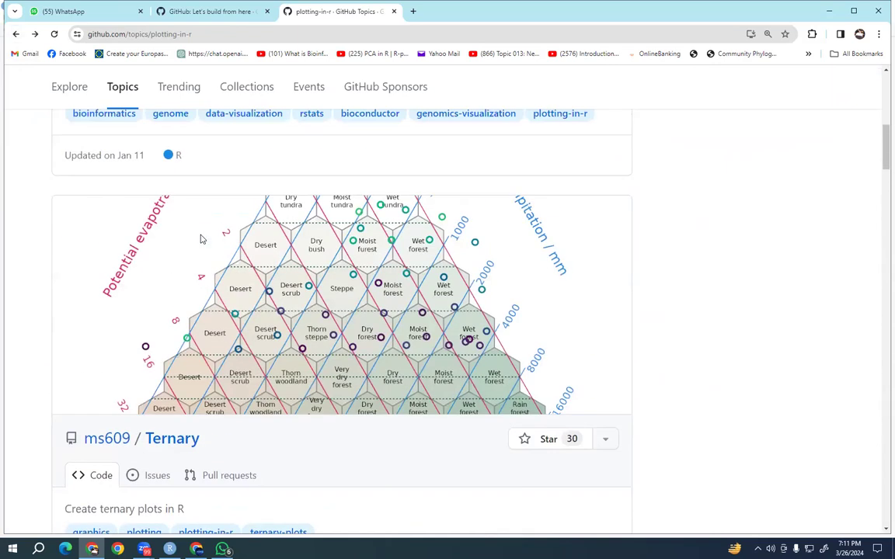
- Open the ggthemr repository from the plotting-in-r topic page and look through its README as far as the flat palette
scroll(199, 241, down, 1)
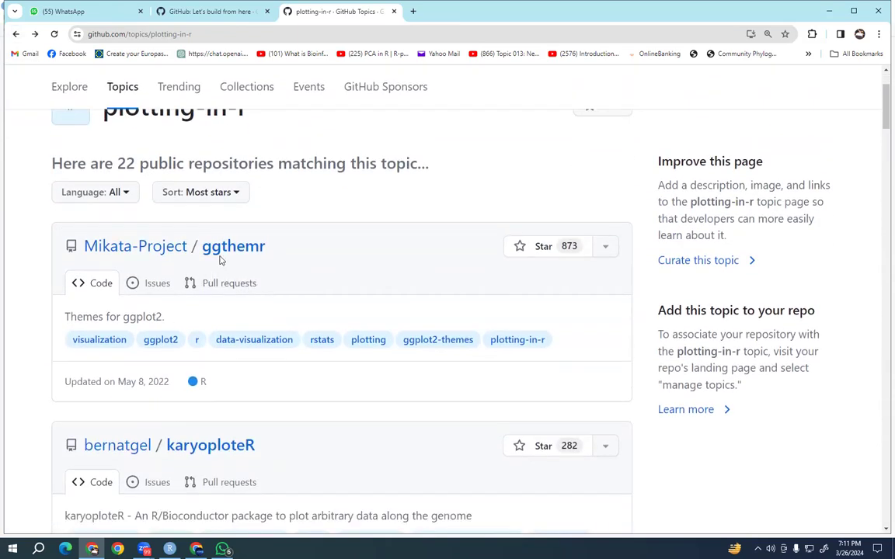
click(221, 250)
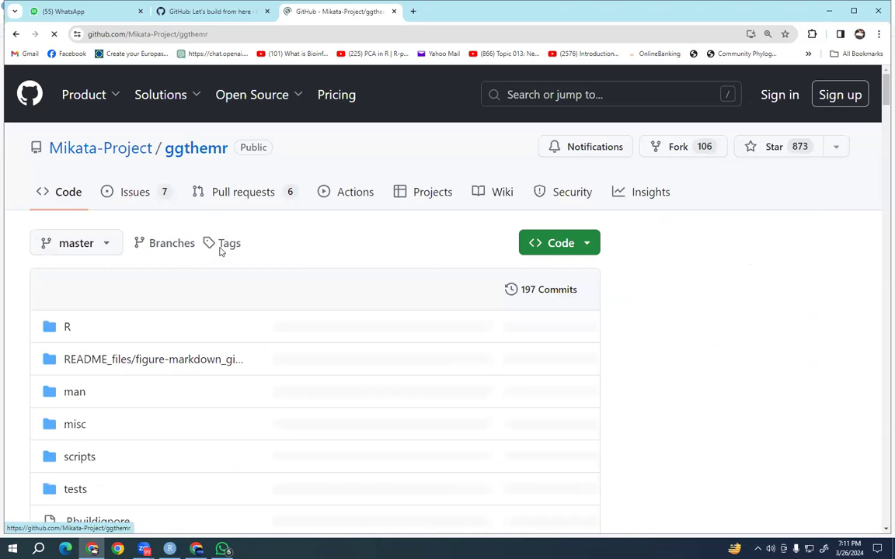
scroll(280, 284, down, 7)
scroll(267, 295, down, 4)
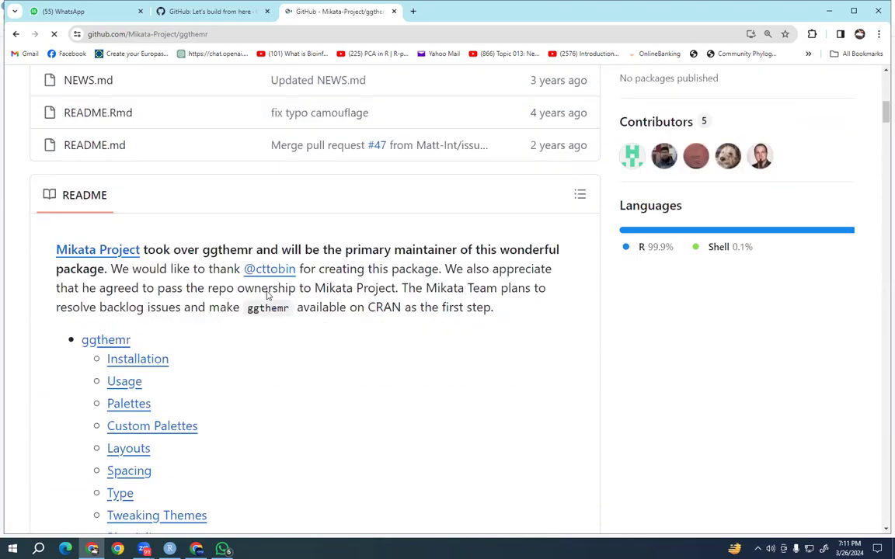
scroll(267, 295, down, 8)
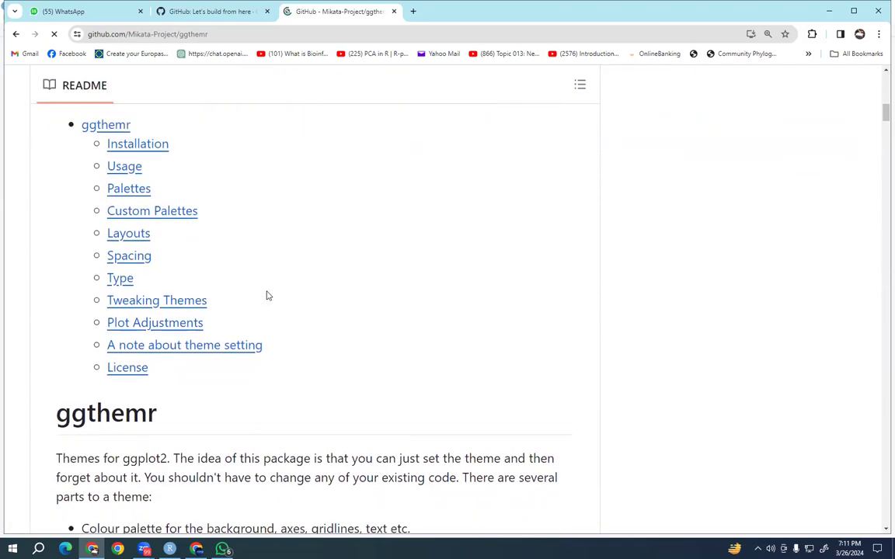
scroll(267, 295, down, 9)
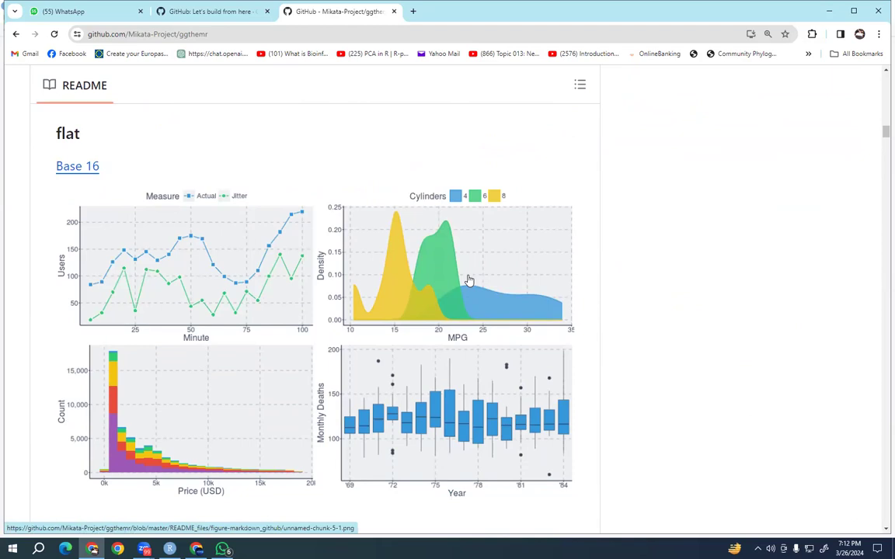
- Examine the ggthemr README's palette descriptions and example plots, from flat through solarized, and continue to the Layouts section
scroll(145, 176, up, 3)
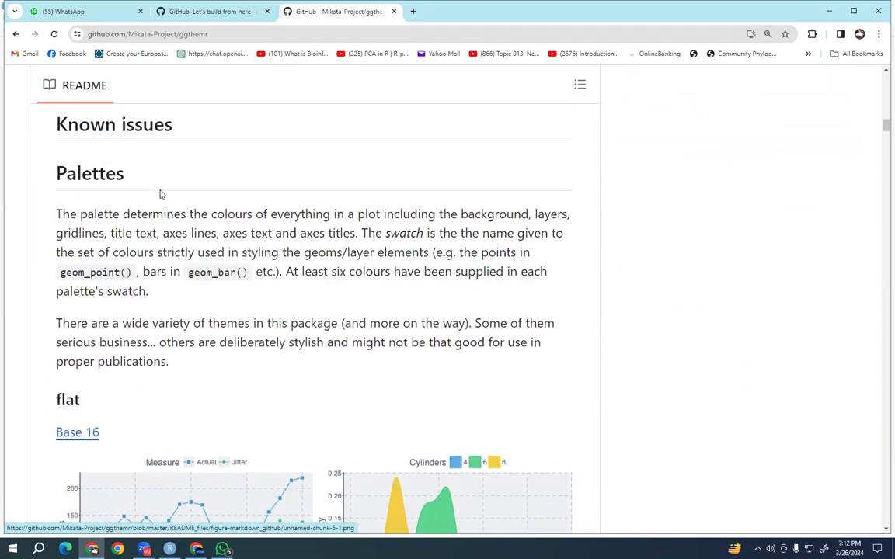
scroll(161, 194, down, 5)
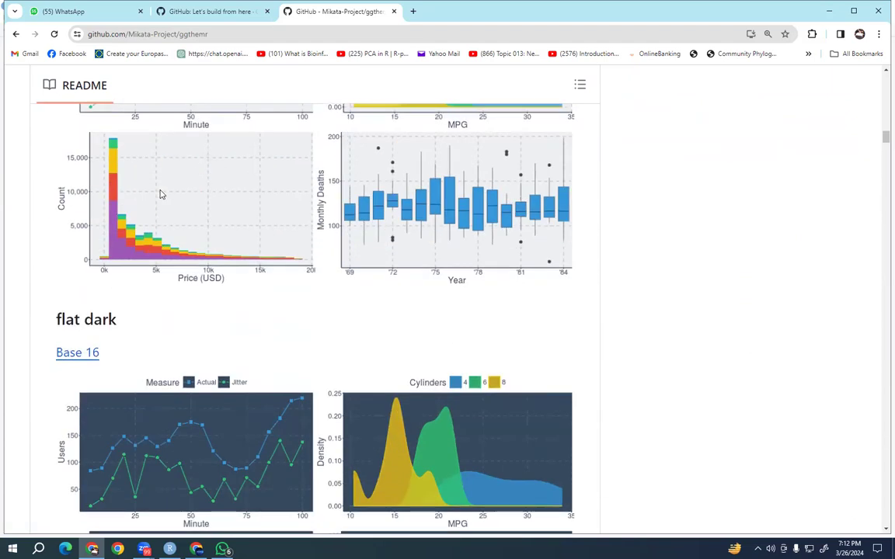
scroll(161, 194, down, 2)
scroll(161, 194, down, 4)
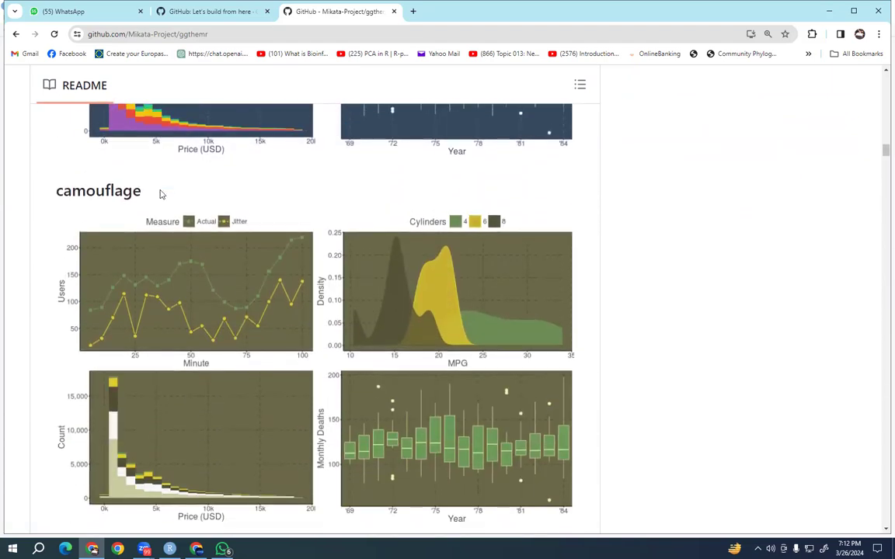
scroll(161, 194, down, 7)
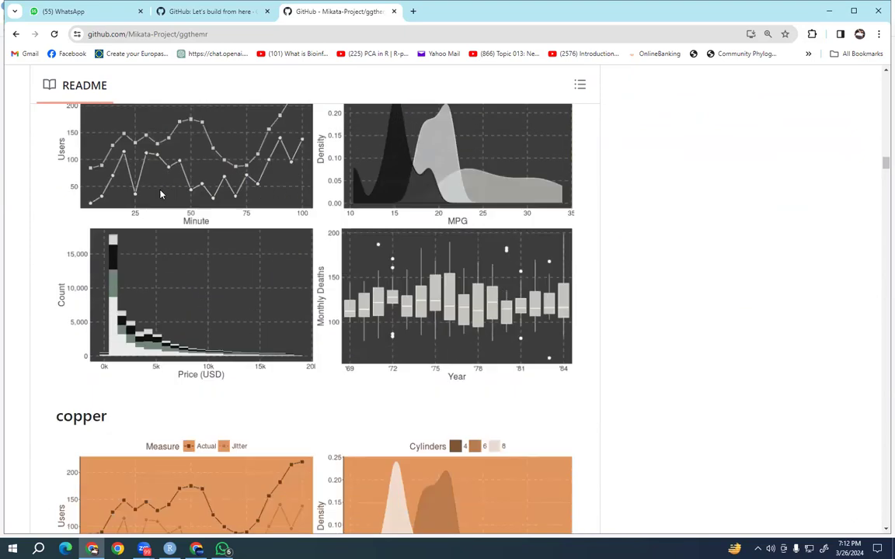
scroll(161, 194, down, 8)
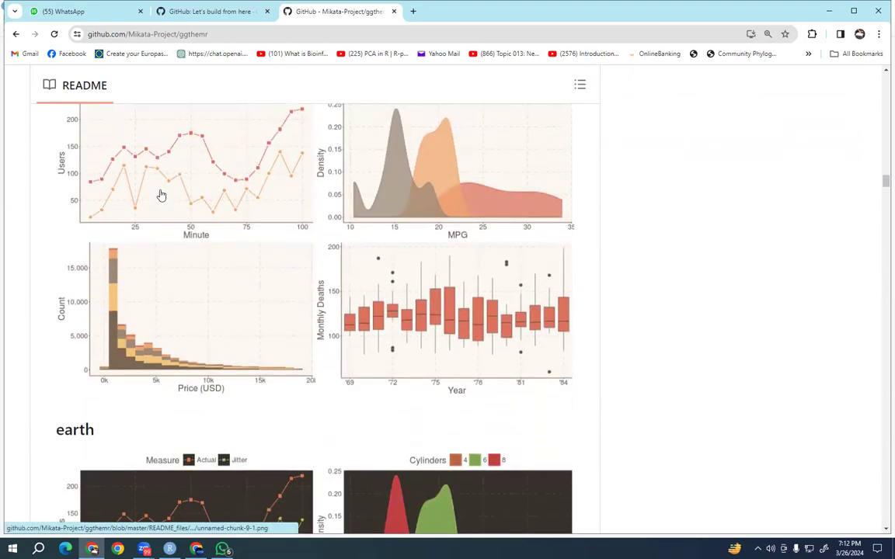
scroll(161, 194, down, 3)
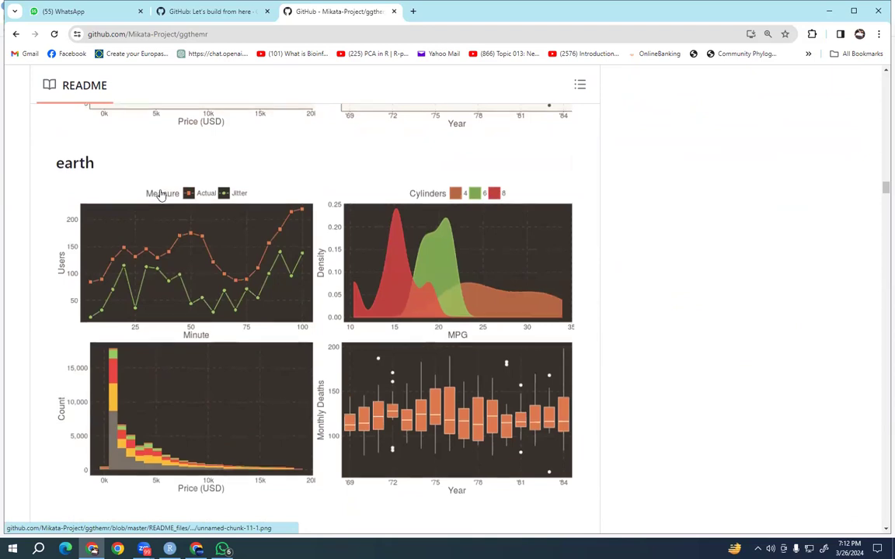
scroll(160, 194, down, 3)
scroll(161, 194, down, 9)
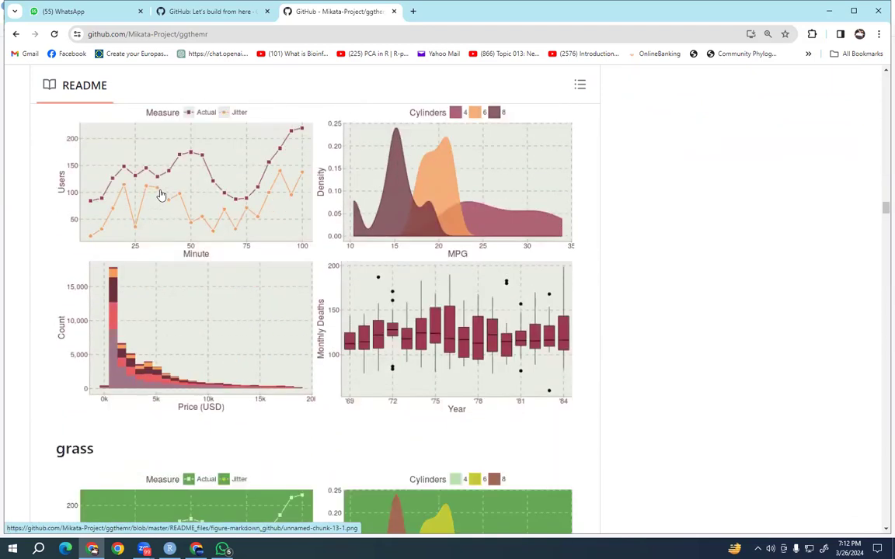
scroll(161, 194, down, 7)
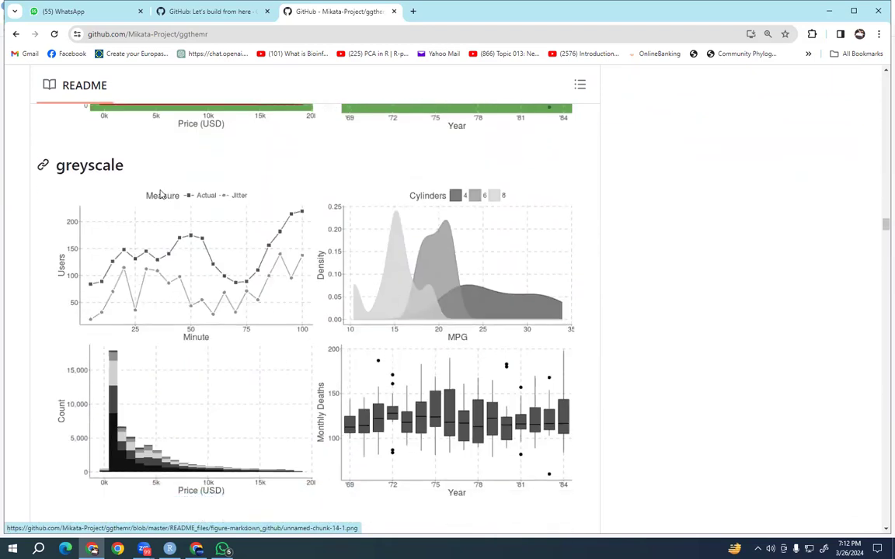
scroll(160, 195, down, 3)
scroll(161, 195, down, 7)
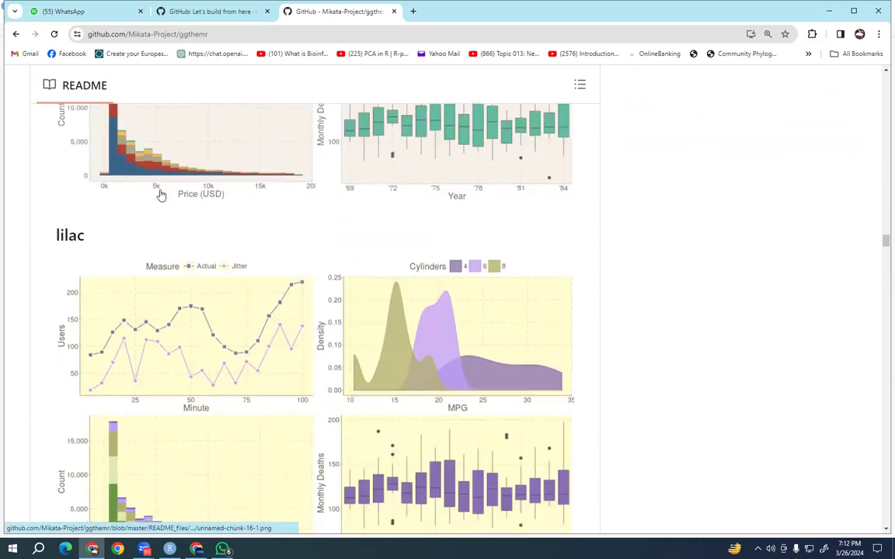
scroll(160, 194, down, 5)
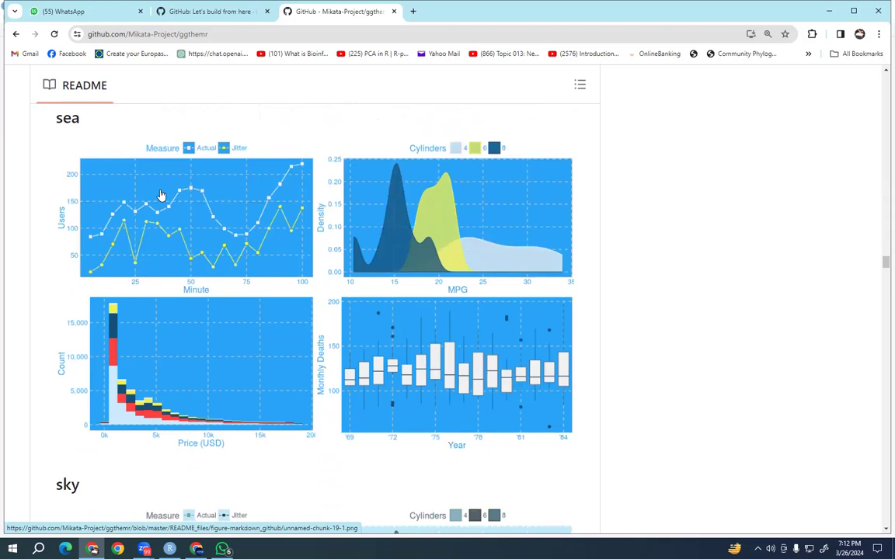
scroll(160, 195, down, 4)
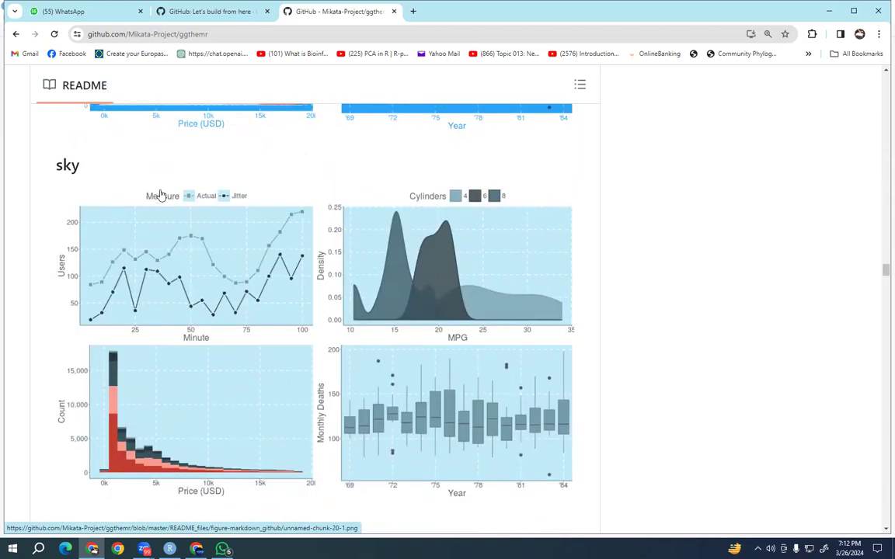
scroll(229, 198, down, 3)
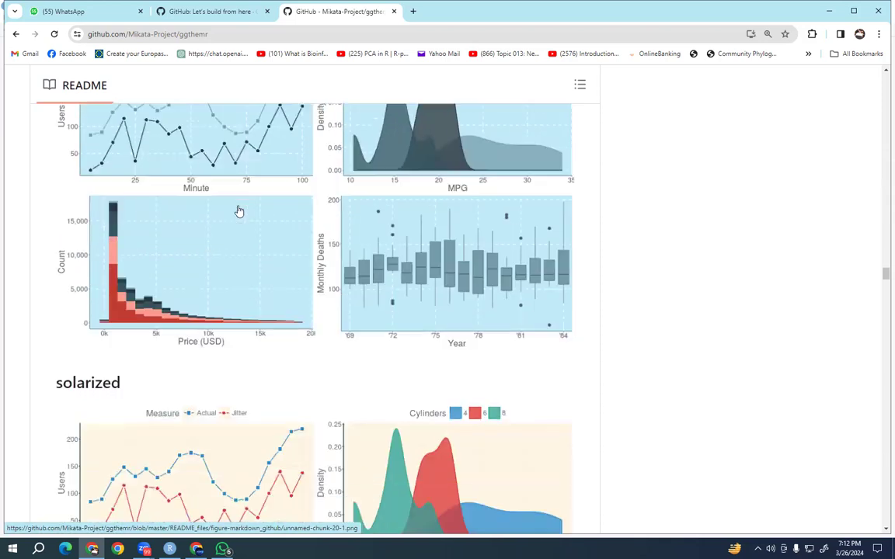
scroll(142, 354, down, 11)
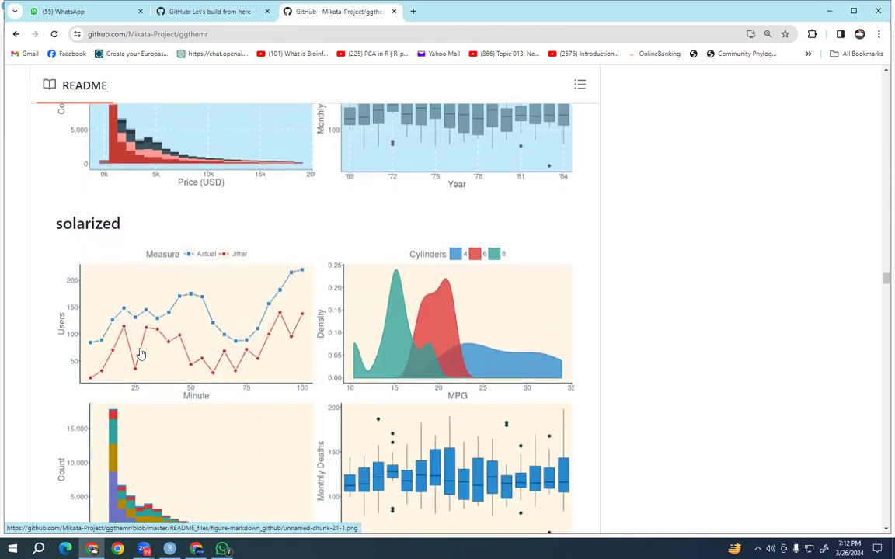
scroll(143, 352, down, 7)
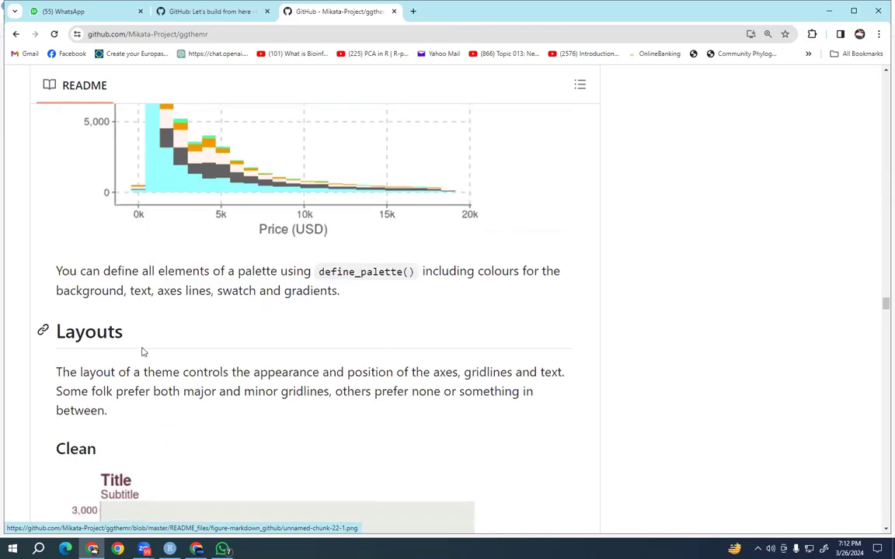
- Return to the plotting-in-r topic page and open the Ternary repository
click(17, 36)
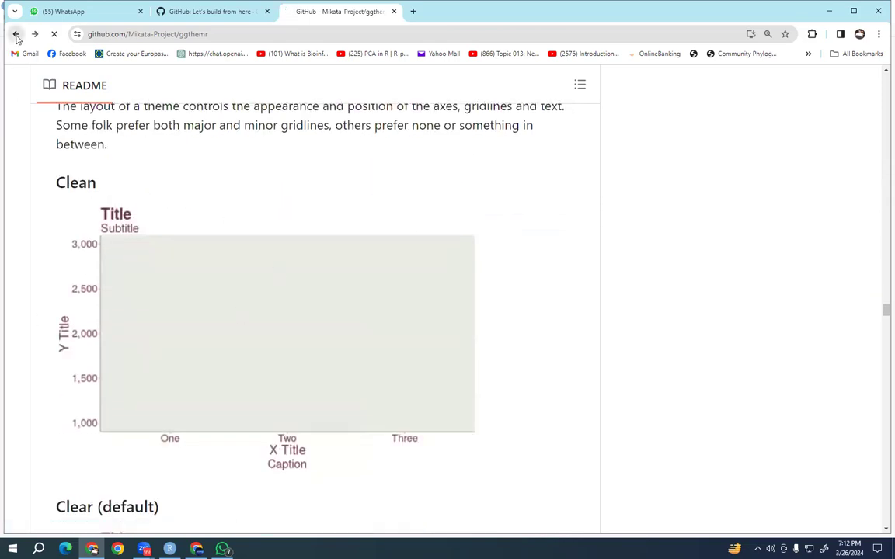
scroll(230, 382, down, 1)
scroll(231, 382, down, 7)
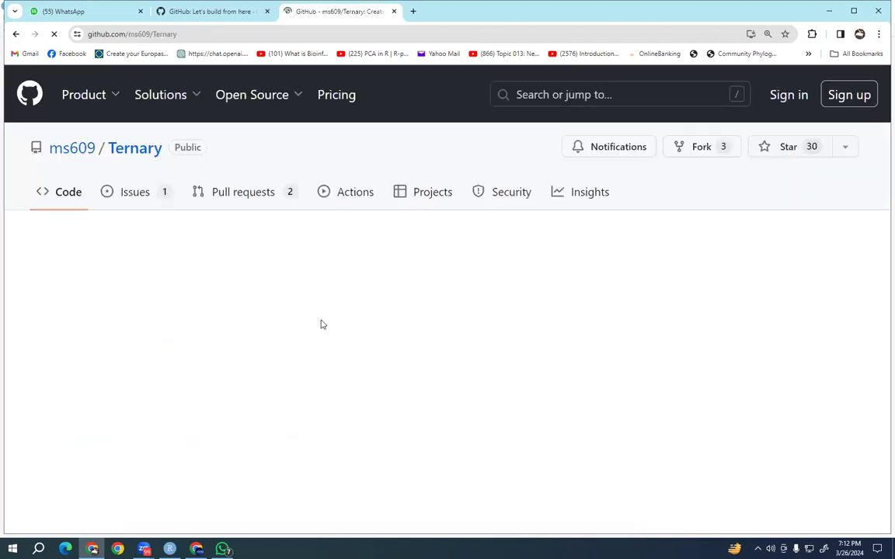
- Examine the Ternary README's example plot and installation code, highlighting the devtools::install_github command
scroll(356, 268, down, 3)
scroll(355, 268, down, 15)
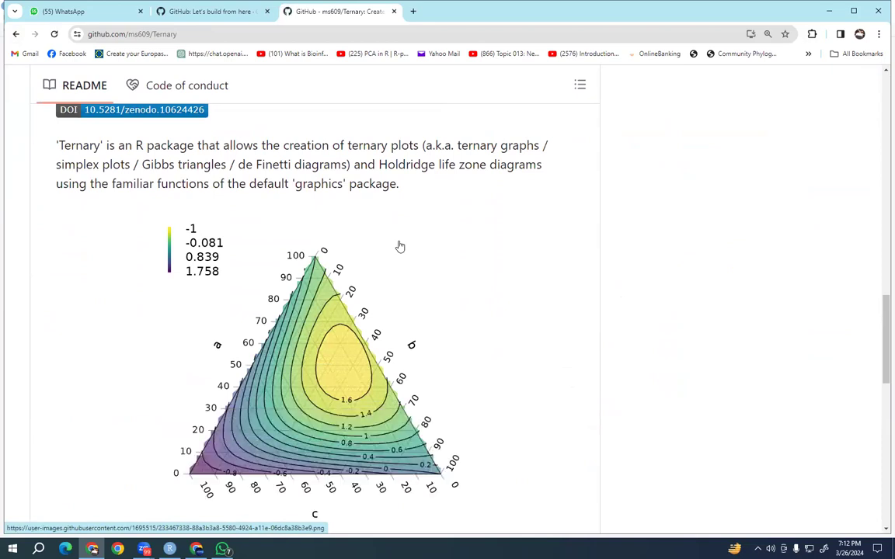
scroll(379, 252, down, 5)
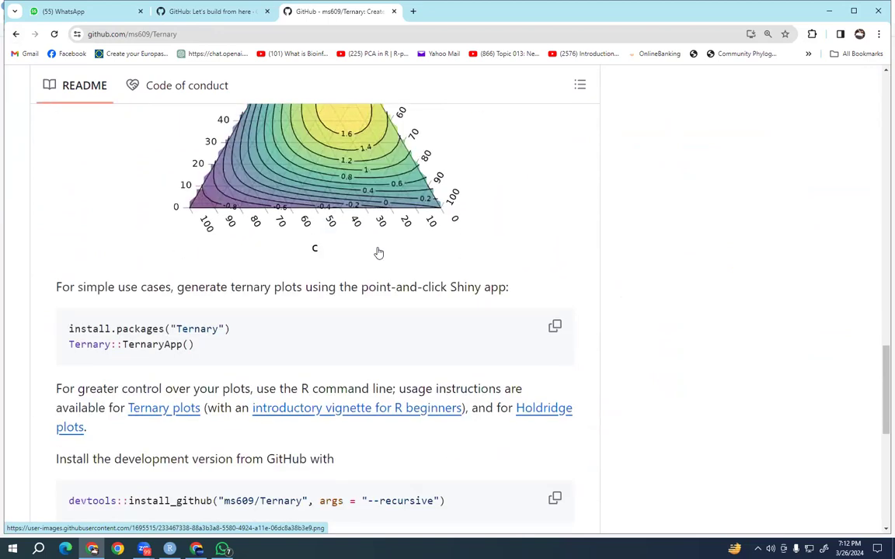
scroll(379, 252, down, 8)
scroll(379, 251, up, 7)
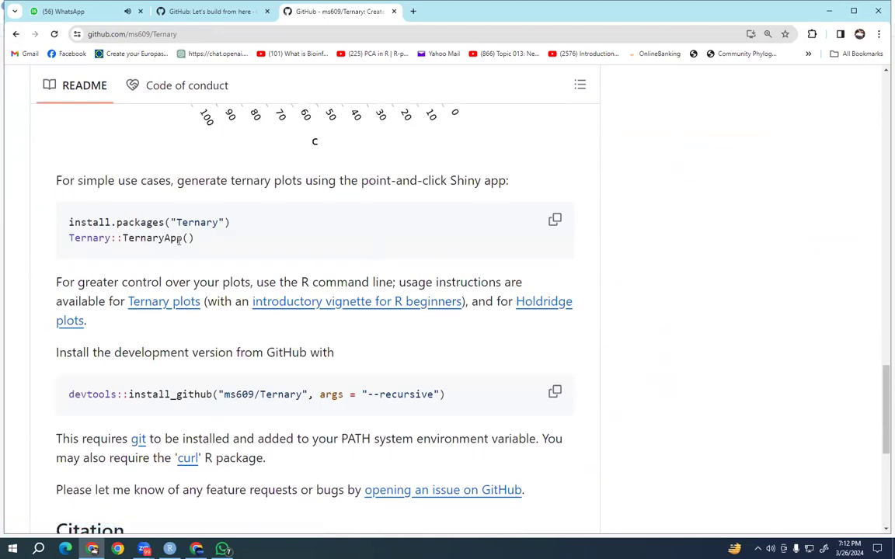
scroll(187, 282, down, 2)
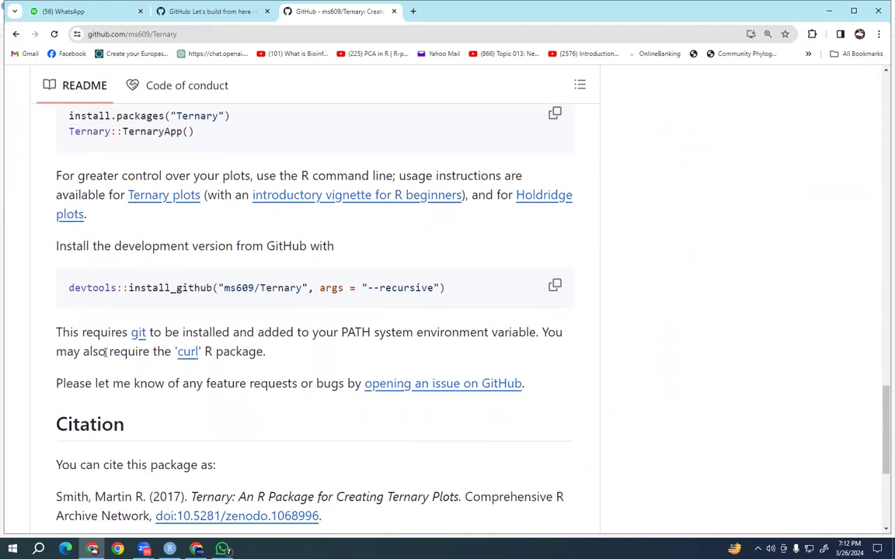
drag(69, 287, 439, 287)
click(437, 287)
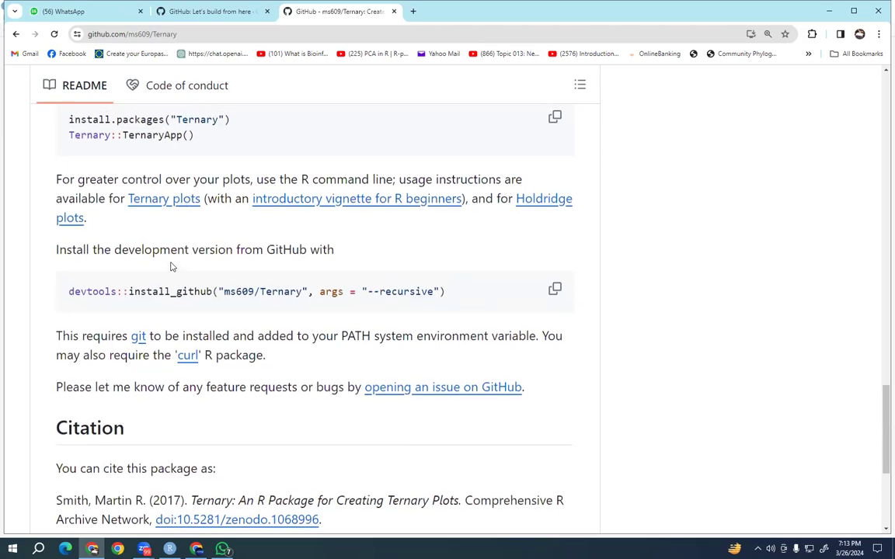
- Return to the plotting-in-r topic page, look over its repositories, and go back to the Google search results
scroll(170, 265, up, 10)
click(14, 34)
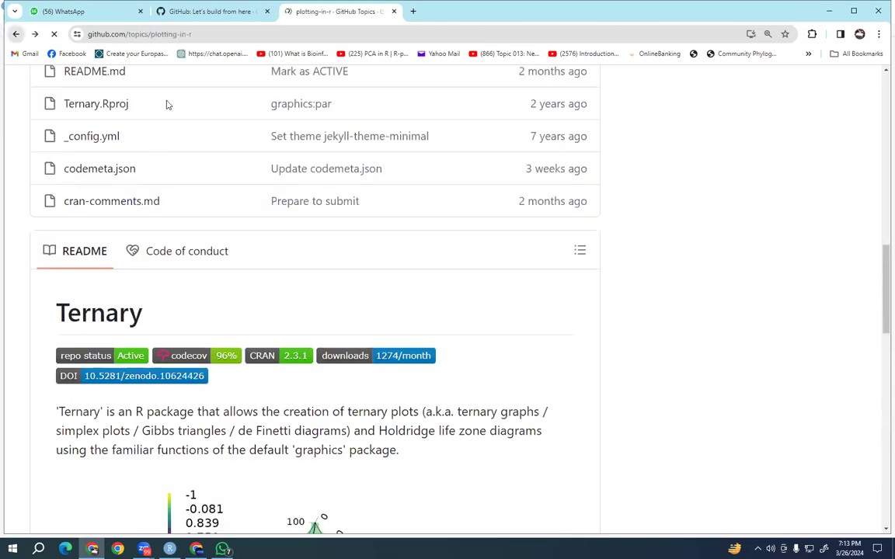
scroll(262, 337, down, 5)
scroll(250, 335, down, 4)
scroll(245, 339, up, 9)
click(15, 34)
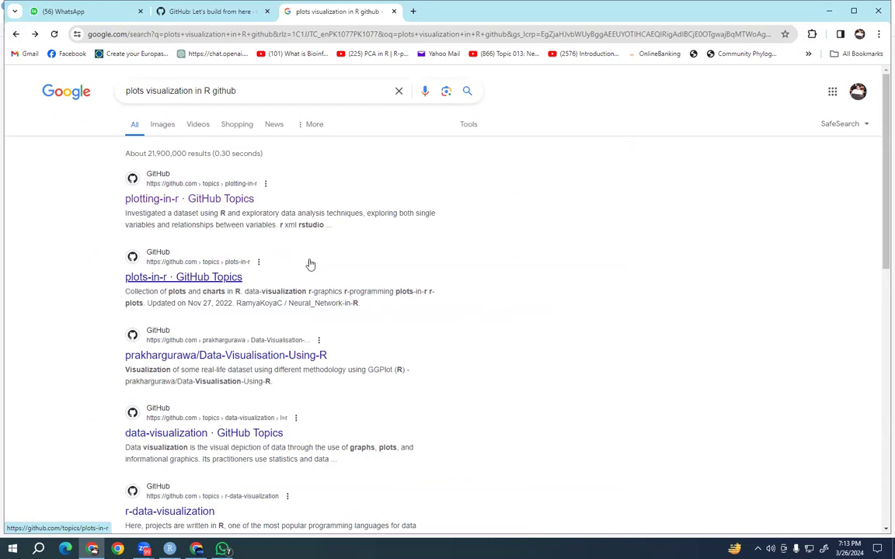
- Switch to RStudio, show the installed packages, and view the Install Packages options, closing them without installing before going back to the ANOVA script
click(170, 549)
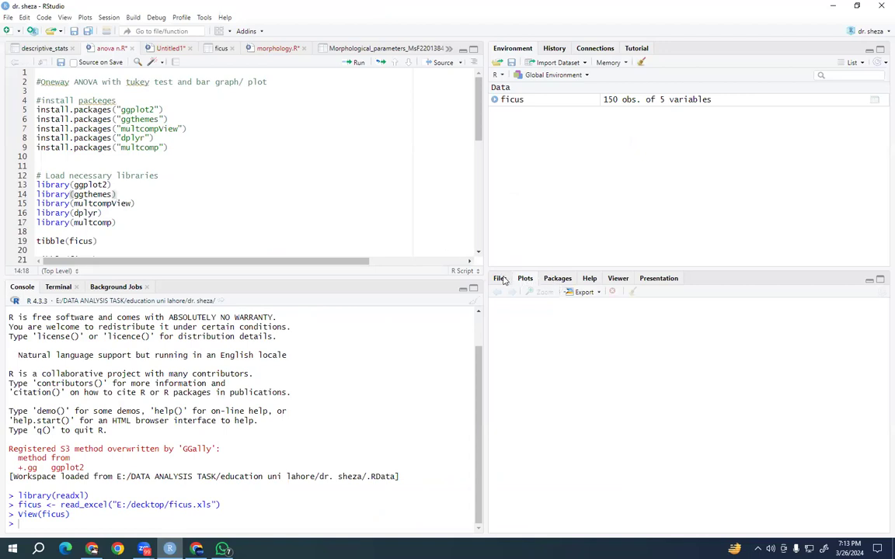
click(557, 278)
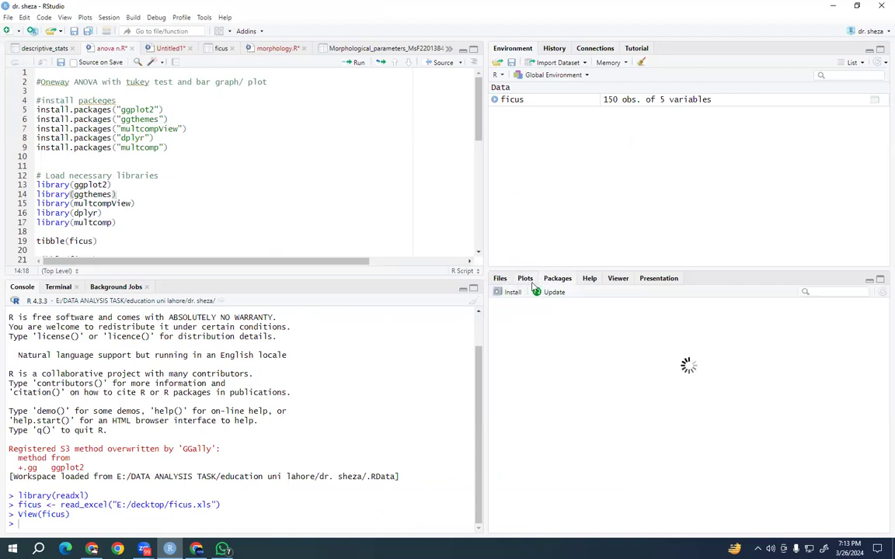
click(502, 296)
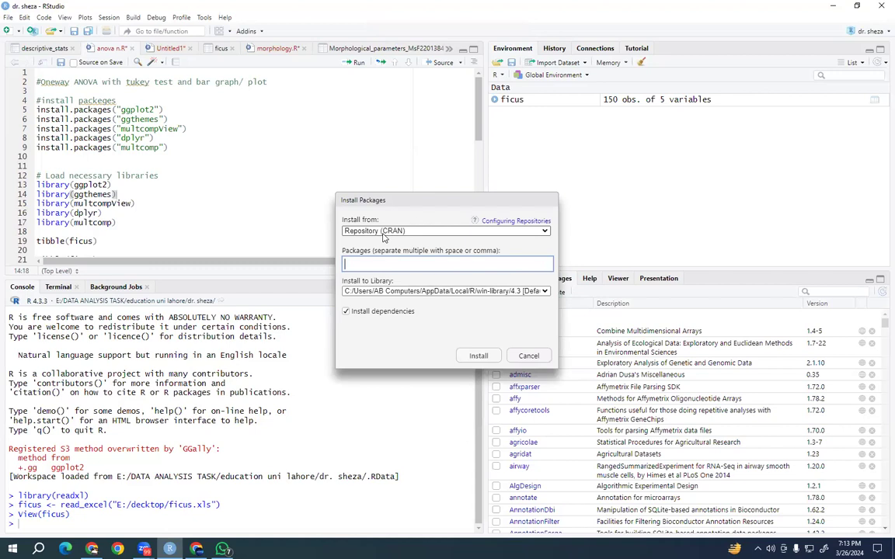
click(92, 549)
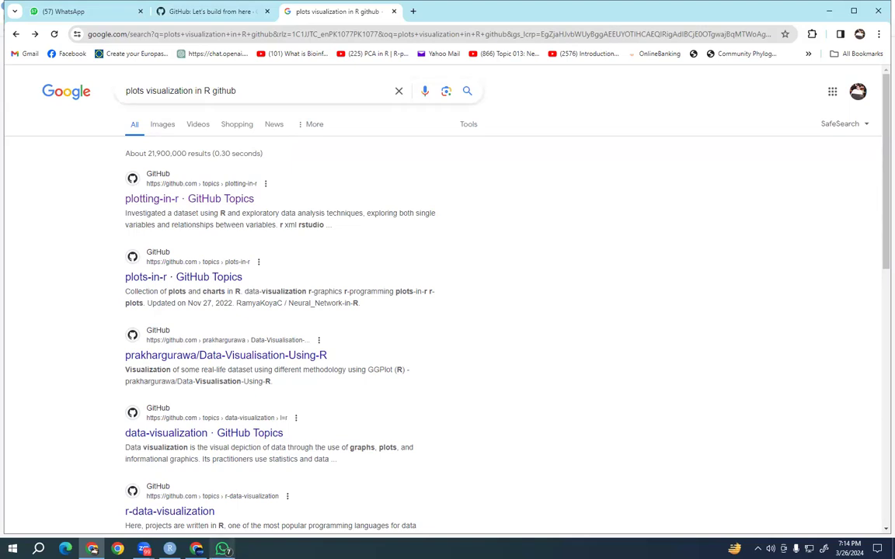
key(alt+Tab)
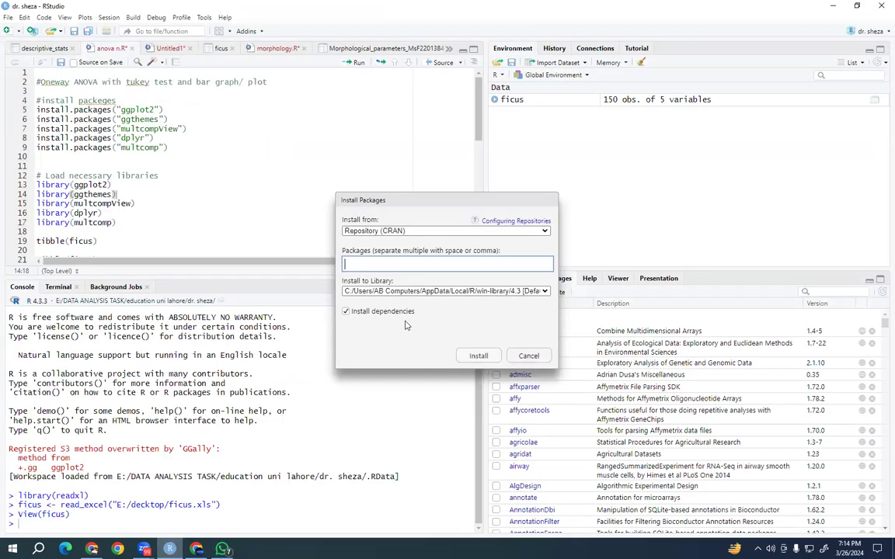
click(528, 358)
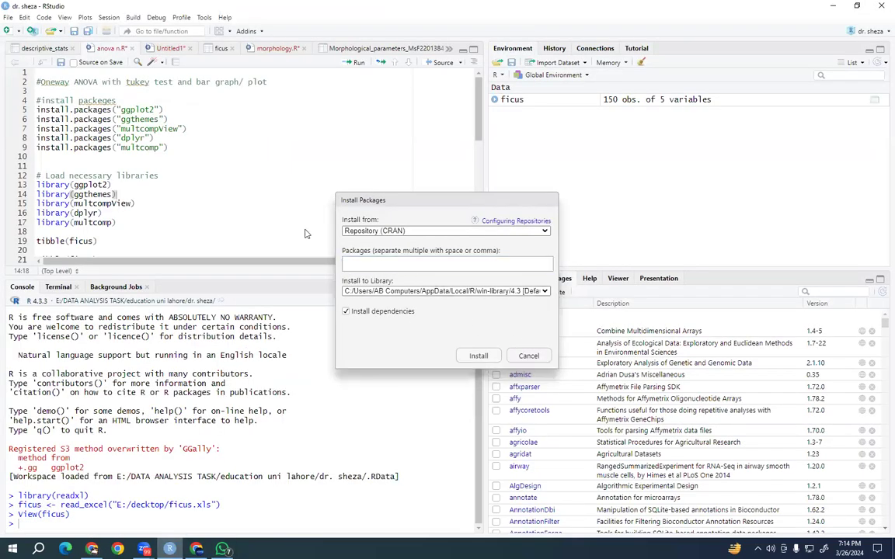
click(534, 357)
click(145, 204)
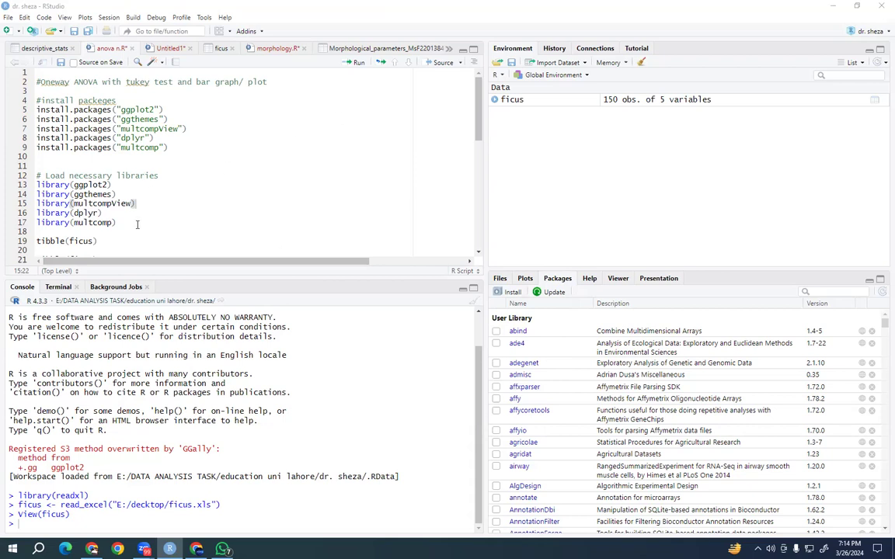
- Look over the package installation and library loading lines in the ANOVA script
click(55, 205)
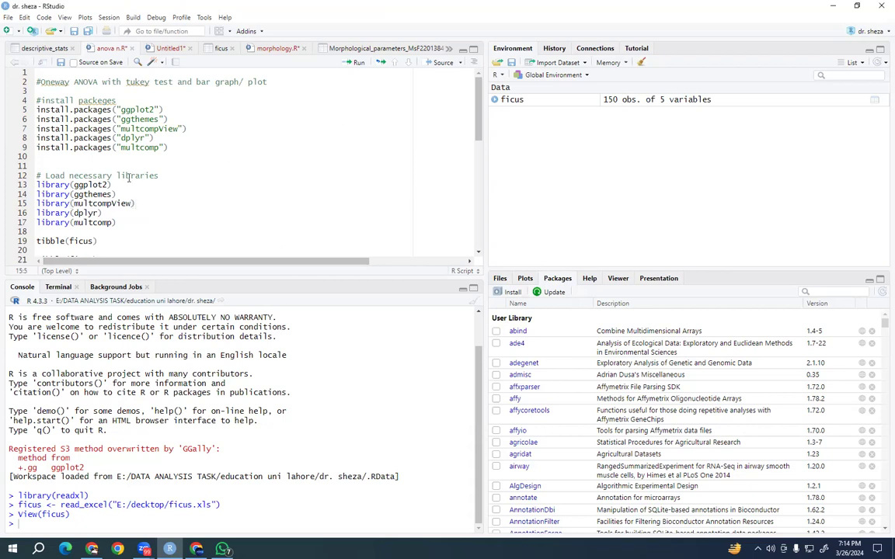
scroll(85, 190, down, 3)
scroll(103, 178, up, 2)
scroll(103, 179, up, 2)
- Switch back to Chrome and open the Data-Analysis repository from the plots-in-r GitHub topic result
click(380, 5)
click(92, 548)
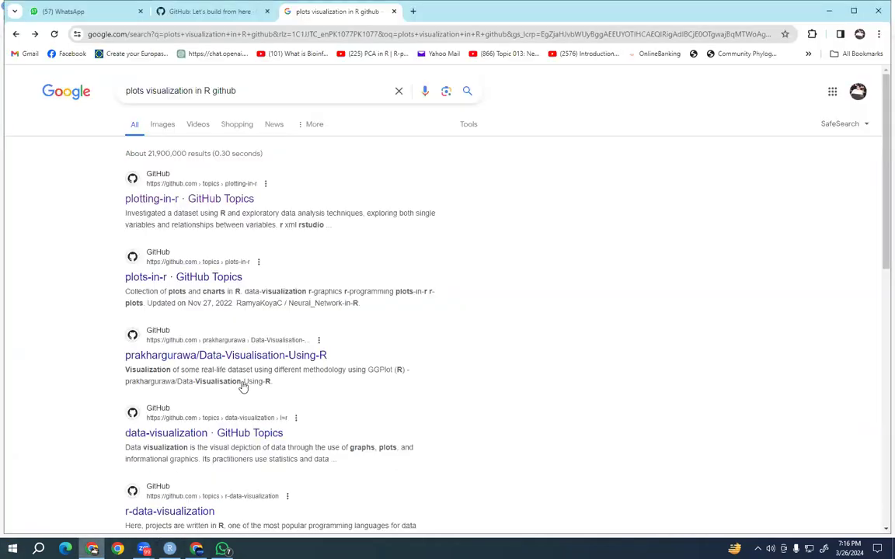
click(171, 278)
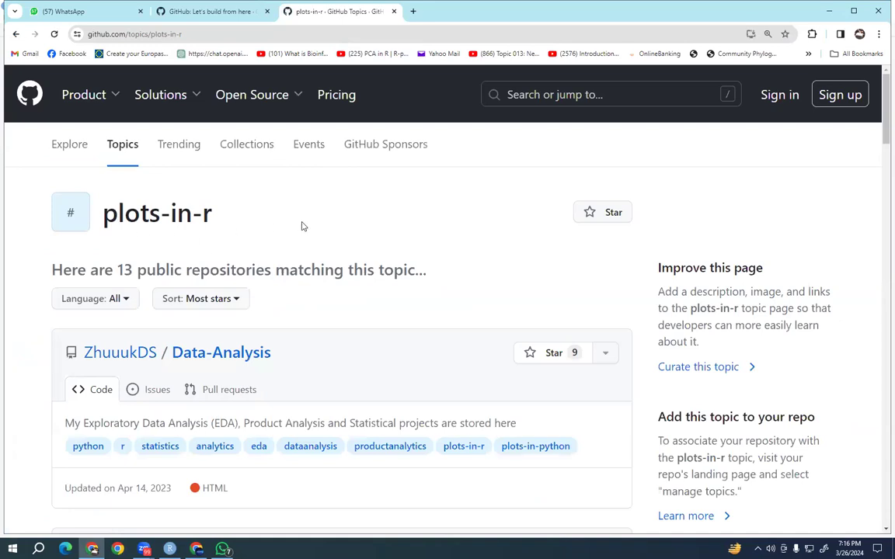
click(218, 354)
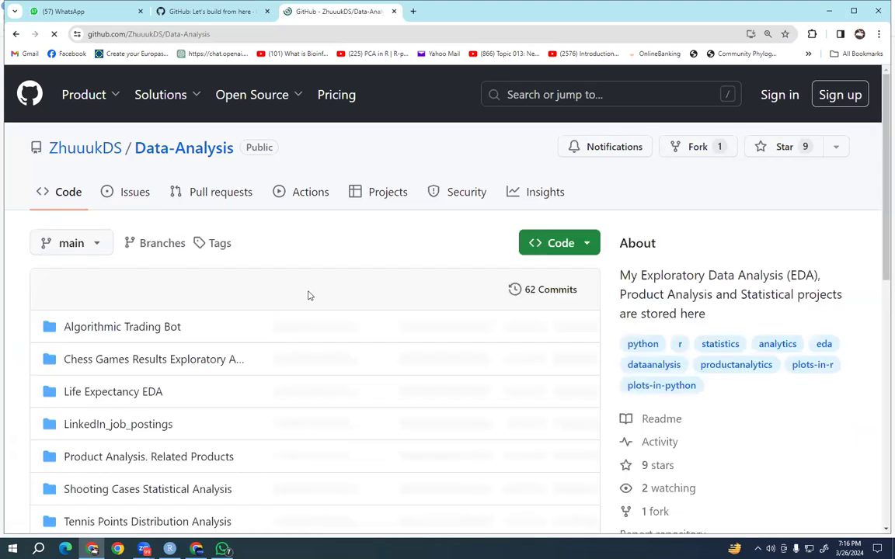
- Examine the Data-Analysis repository's README and view its vis_collage.png plot collage at full size
scroll(307, 295, down, 2)
scroll(180, 230, down, 3)
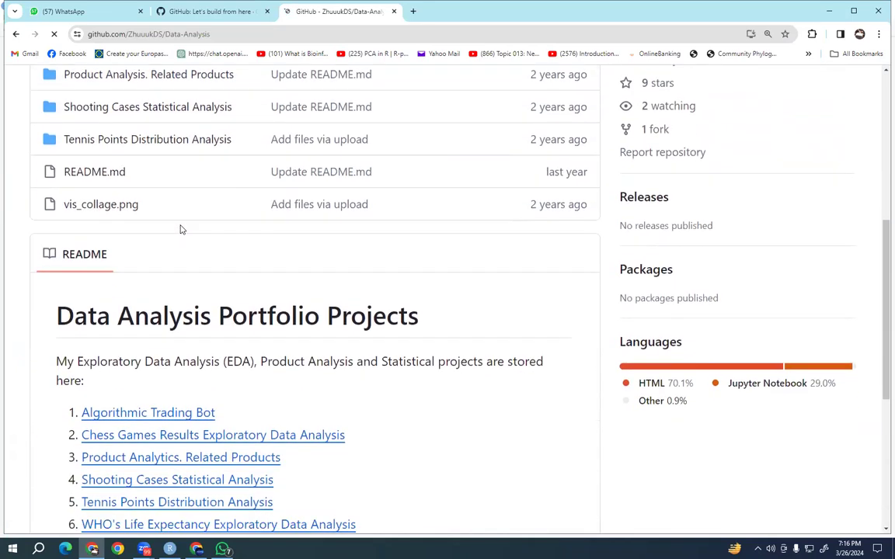
scroll(180, 230, down, 3)
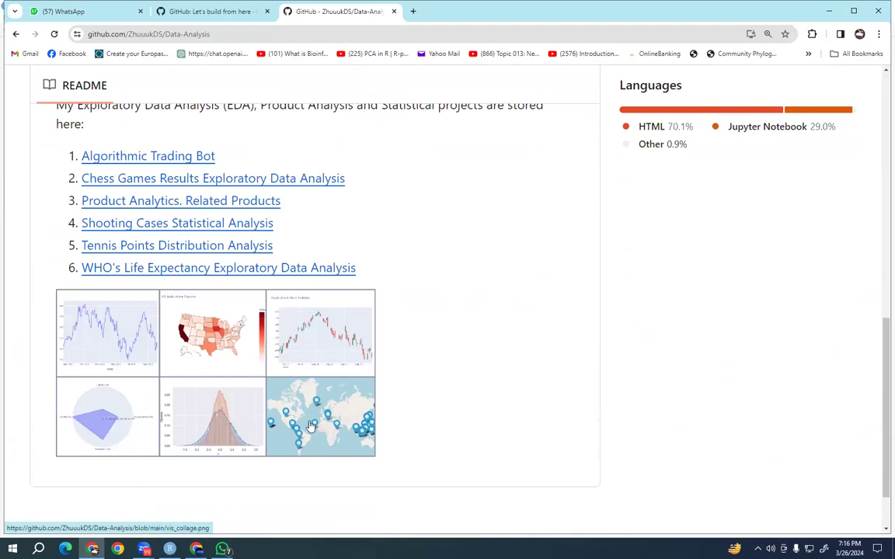
click(78, 312)
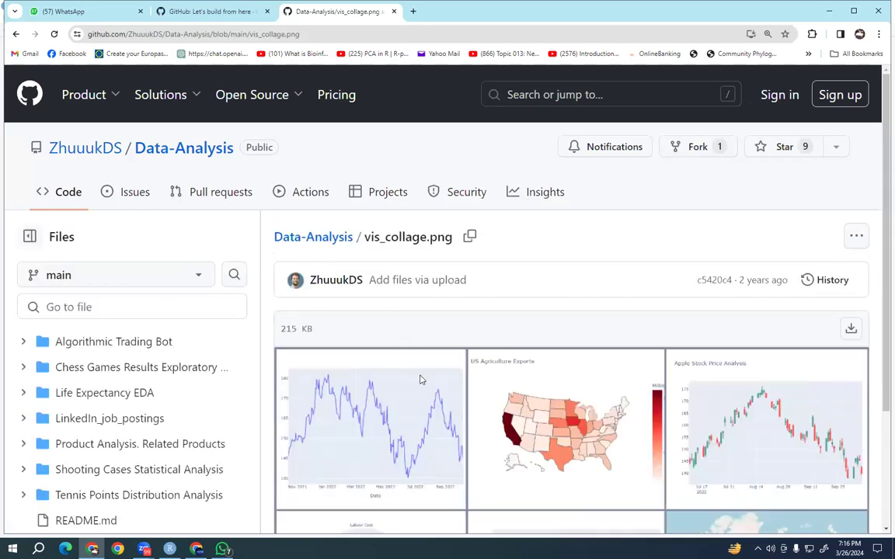
scroll(423, 379, down, 2)
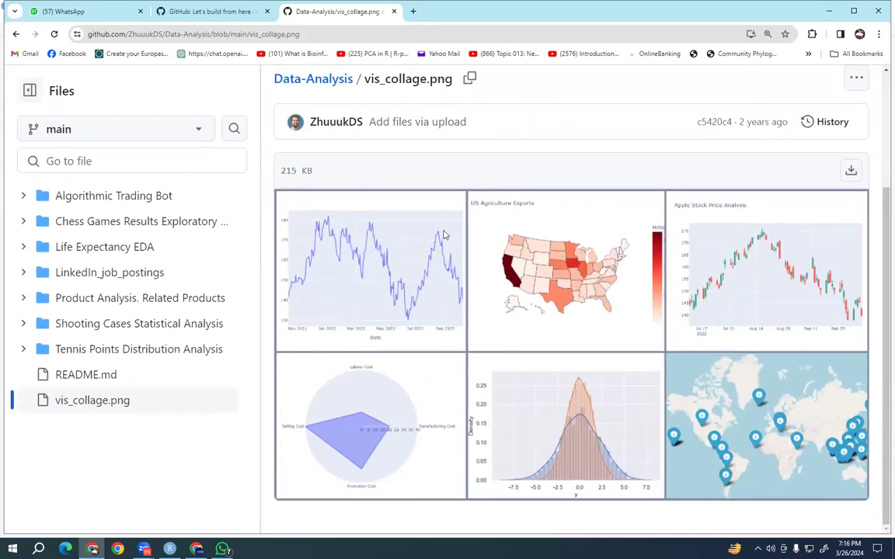
scroll(307, 320, up, 2)
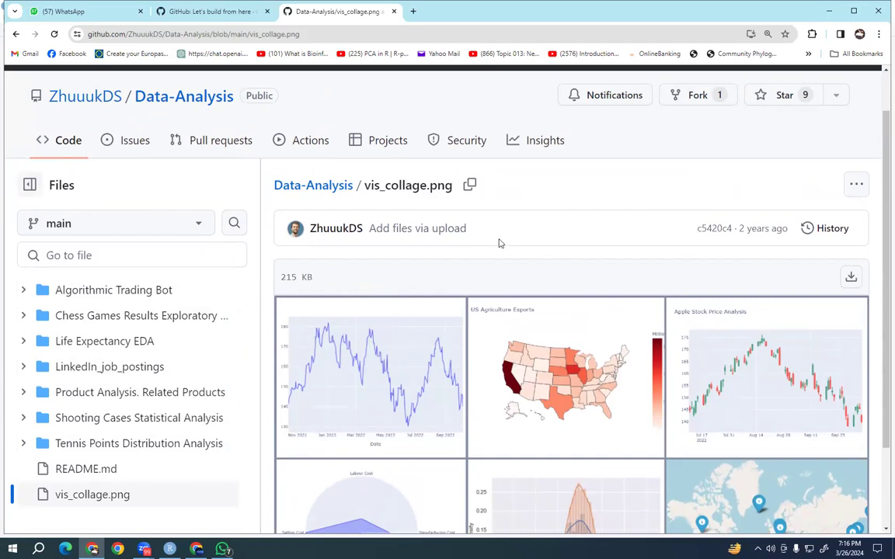
mouse_move(321, 237)
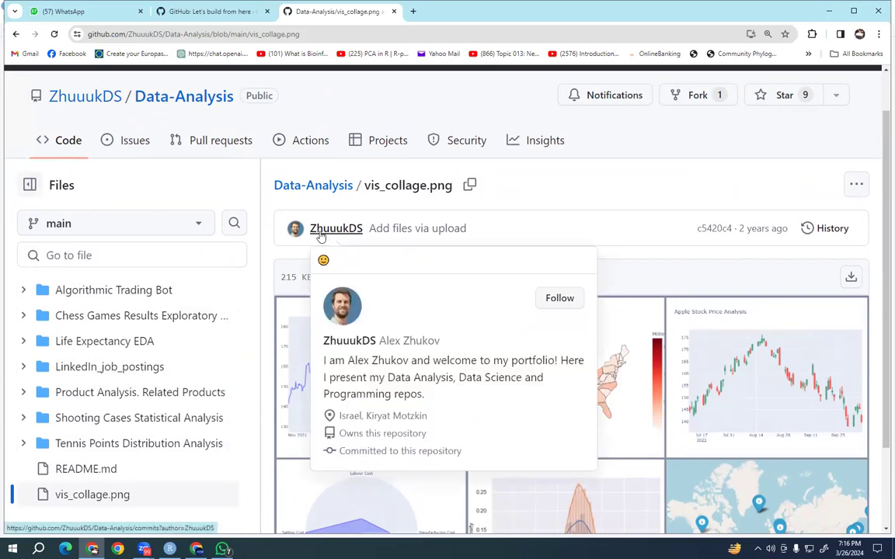
- View the Product Analytics. Related Products project linked in the README, and return to the plots-in-r topic page
click(15, 35)
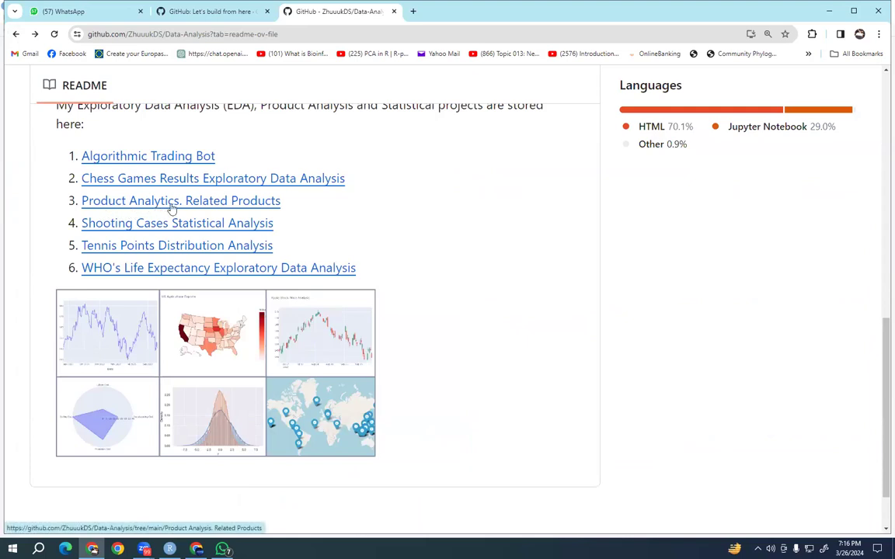
click(208, 204)
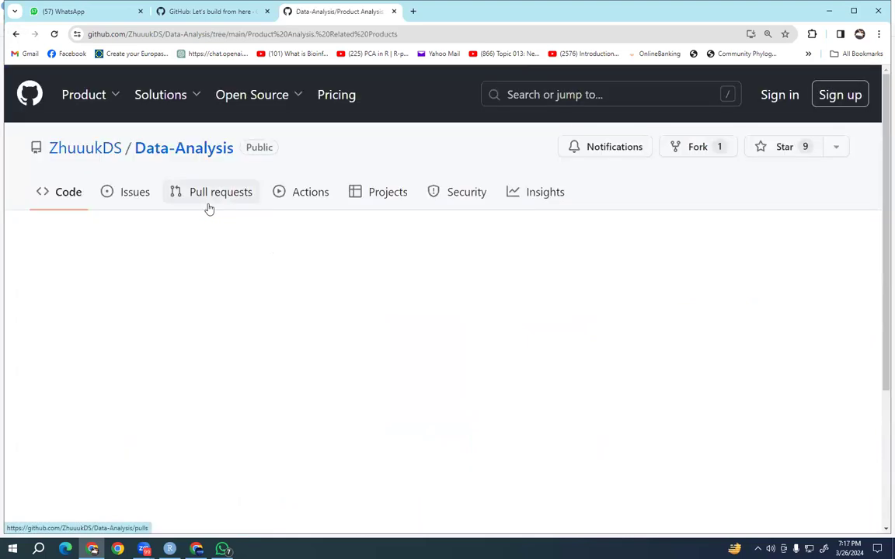
scroll(495, 347, down, 7)
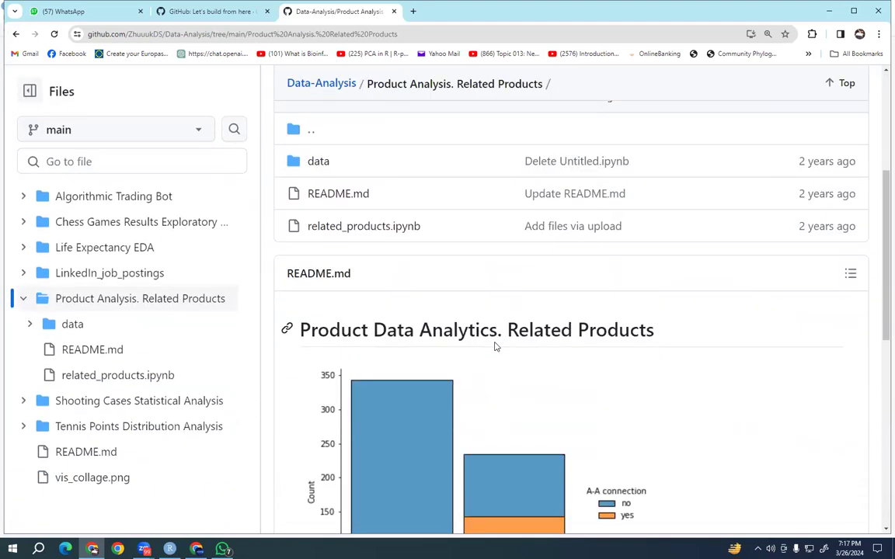
click(14, 34)
click(15, 34)
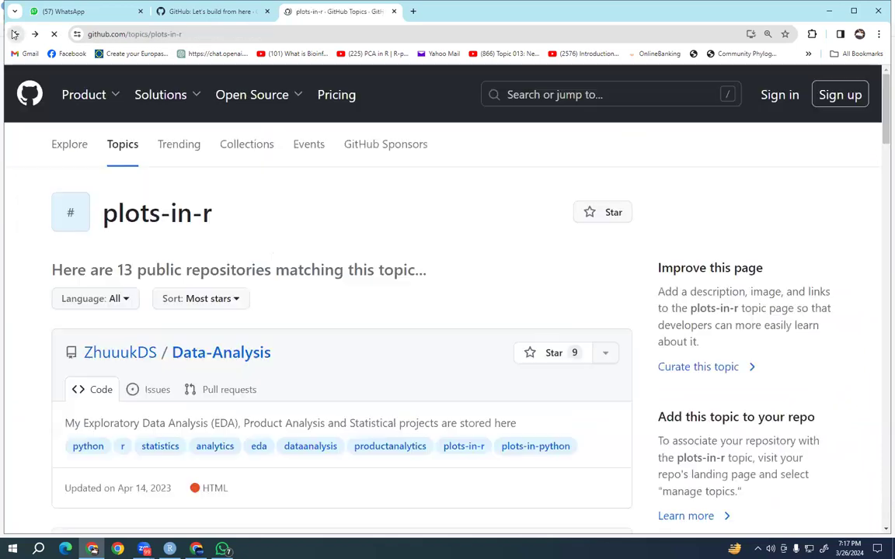
- Open the Neural_Network-in-R repository from the topic list and examine its files and README code for building and plotting the network
scroll(255, 319, down, 4)
scroll(255, 320, down, 2)
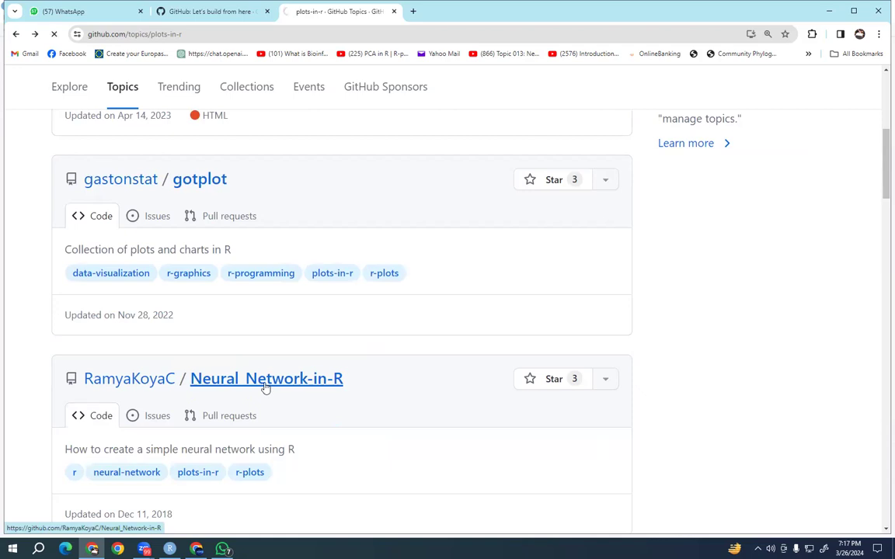
scroll(284, 348, down, 9)
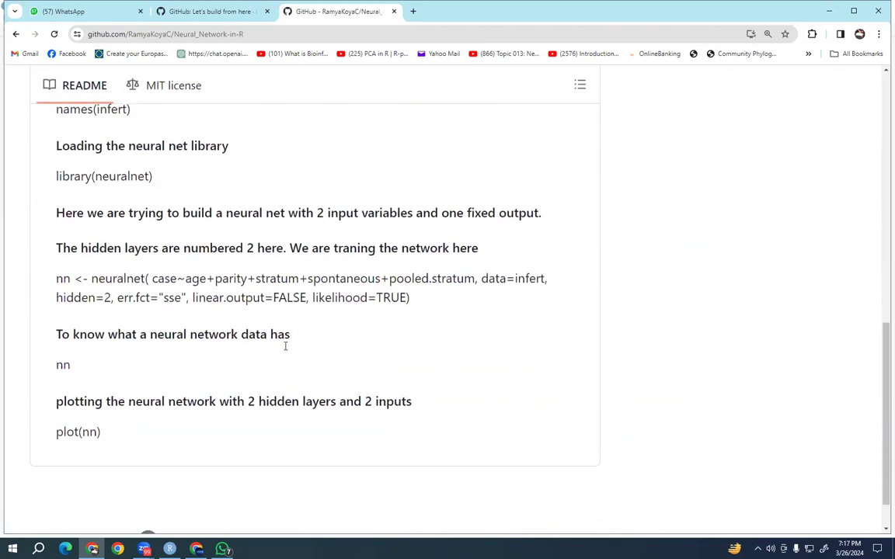
scroll(226, 346, up, 5)
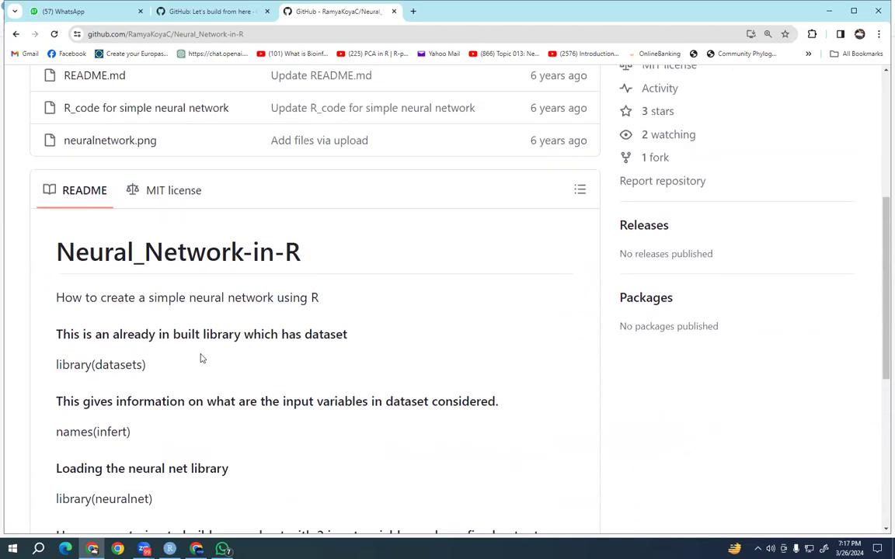
scroll(176, 361, down, 5)
scroll(175, 361, up, 5)
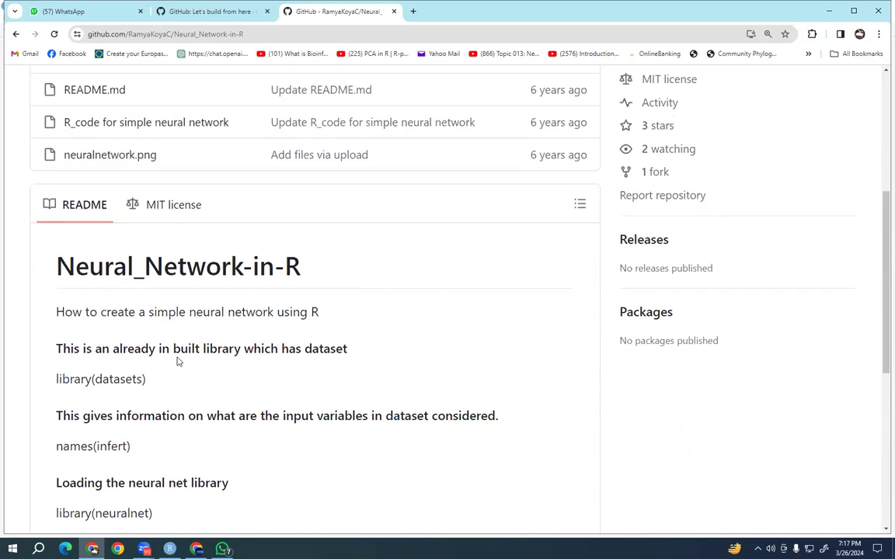
scroll(178, 361, up, 3)
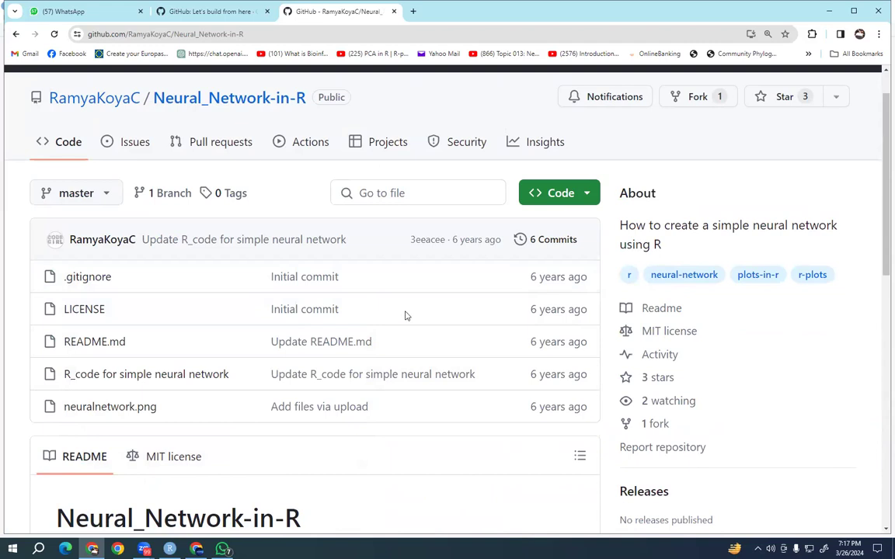
scroll(263, 363, down, 3)
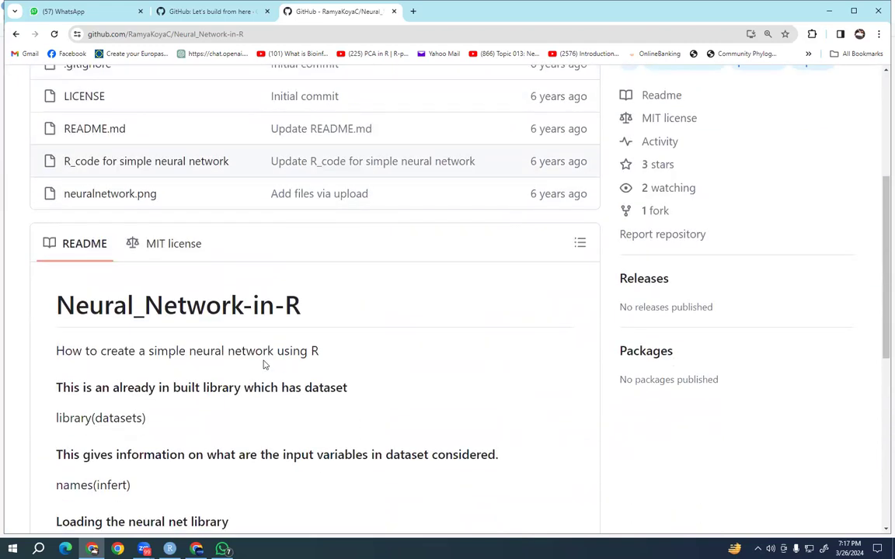
scroll(263, 364, down, 3)
scroll(264, 364, down, 3)
scroll(263, 364, up, 4)
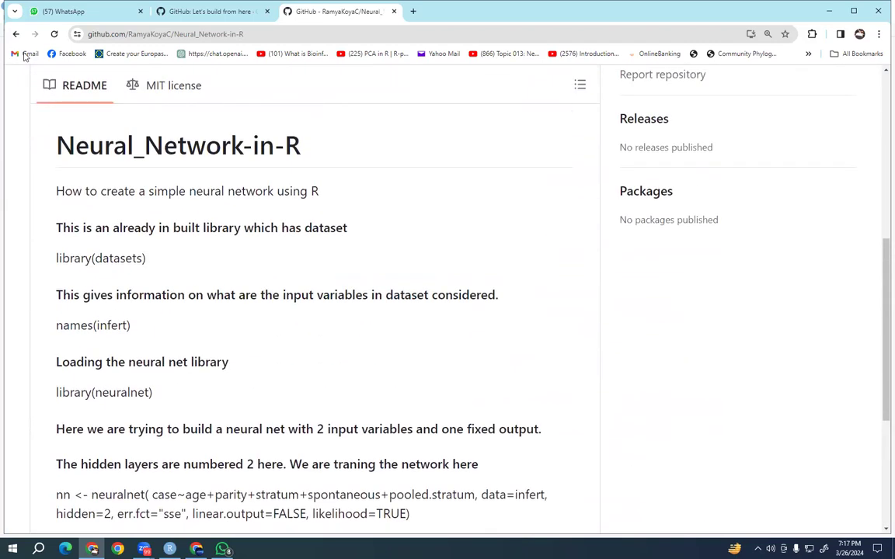
- Return to the plots-in-r topic page, open the Rtist repository and look through its files and README
click(15, 33)
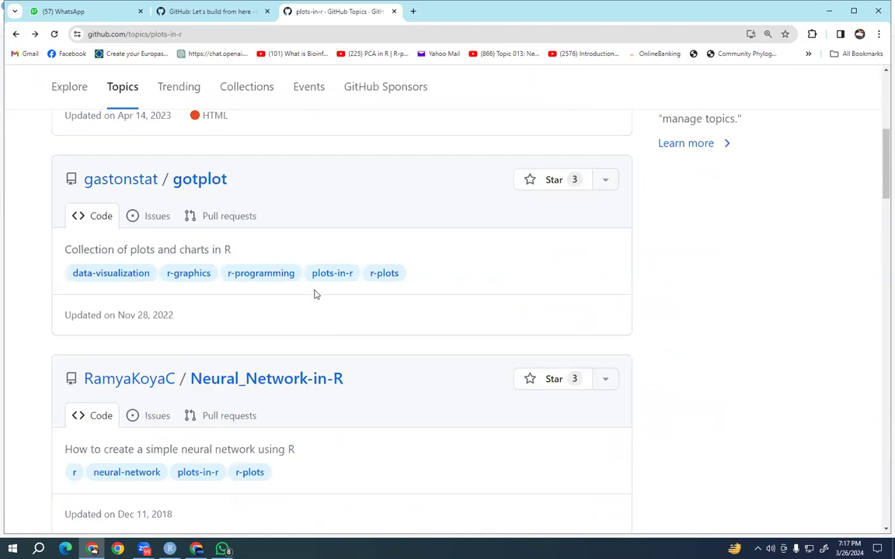
scroll(315, 293, down, 3)
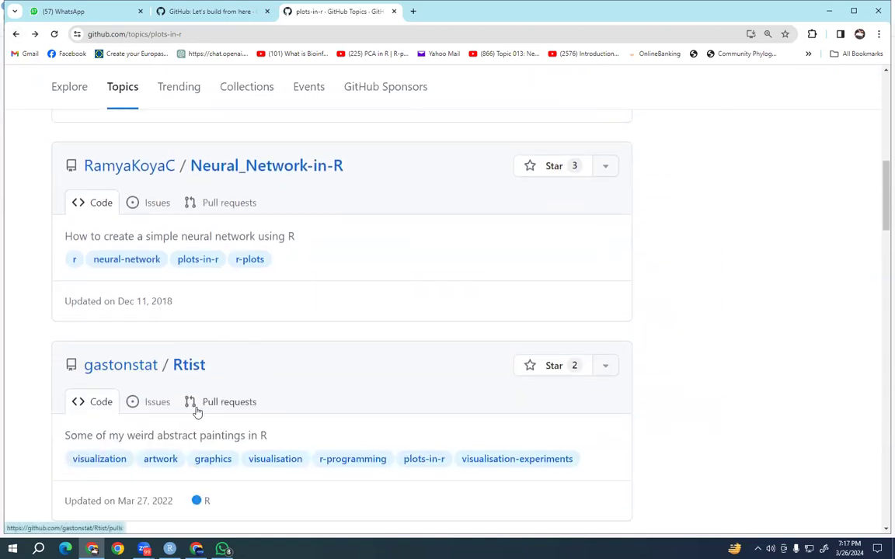
scroll(197, 412, down, 2)
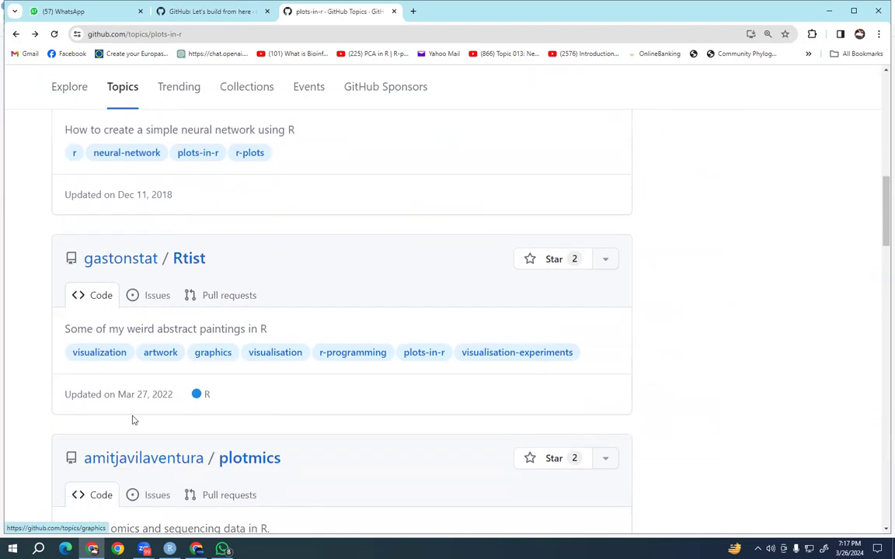
click(177, 264)
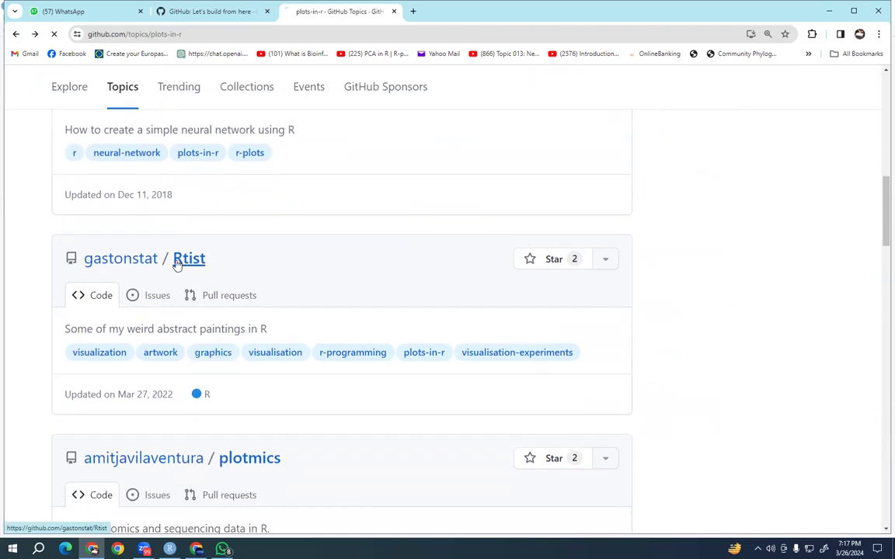
scroll(381, 303, down, 6)
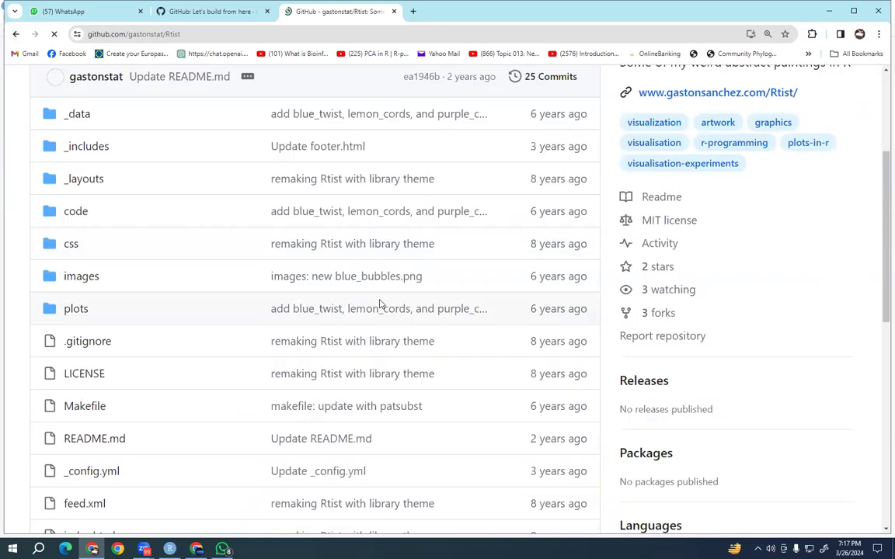
scroll(380, 304, down, 3)
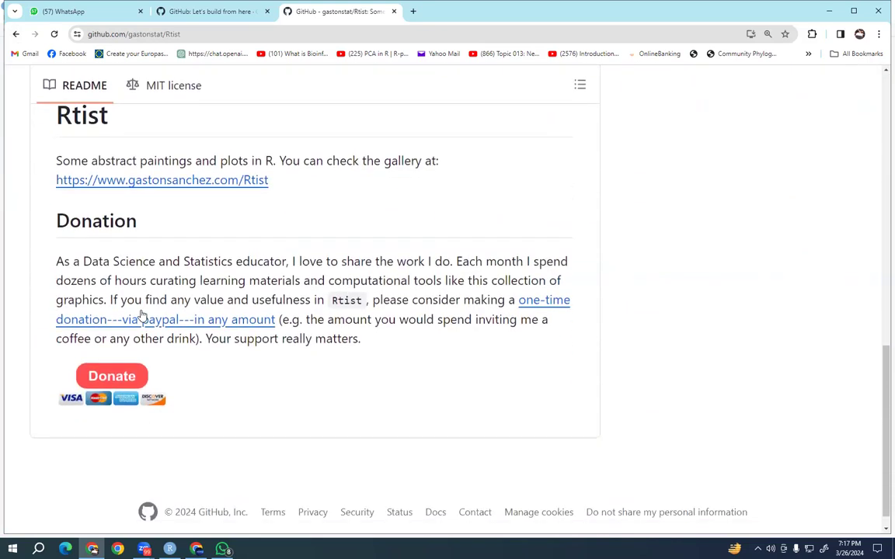
- Open the Rtist gallery site from the README, browse its abstract R plots, and return to the repository
click(129, 187)
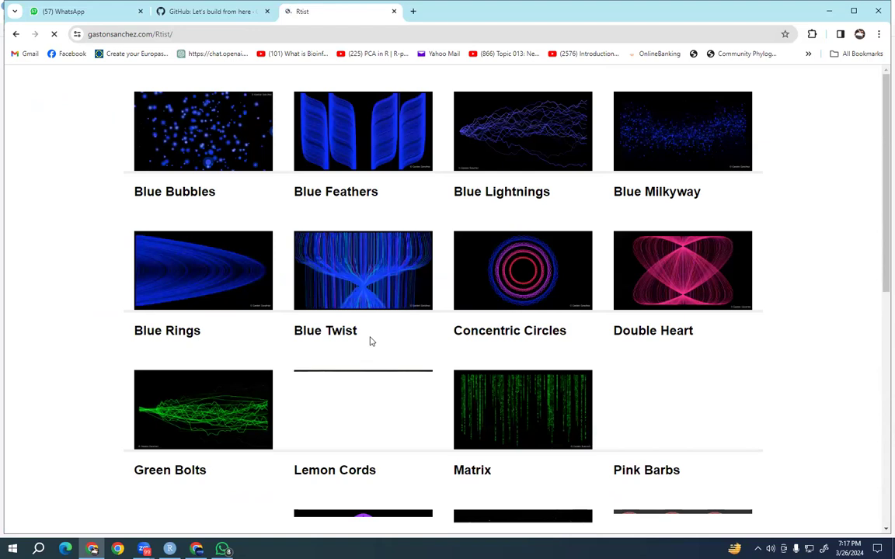
scroll(370, 342, down, 3)
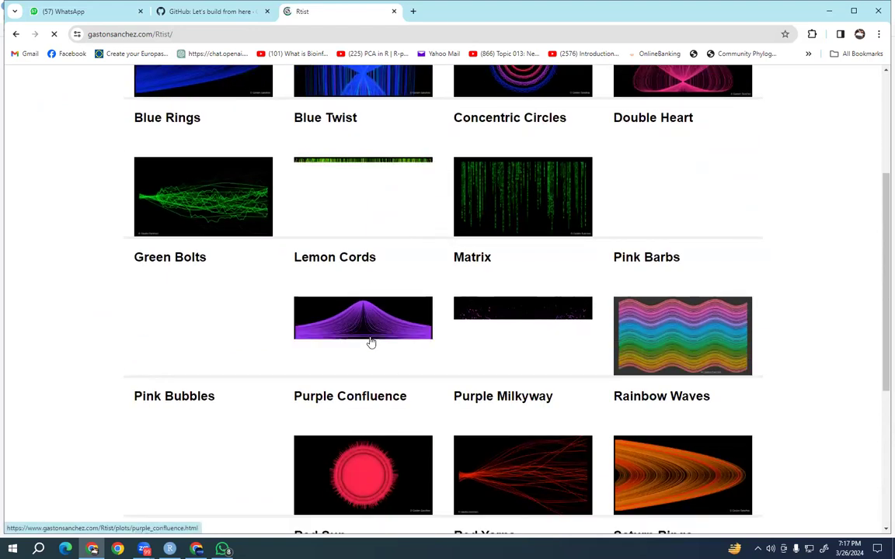
scroll(370, 342, down, 2)
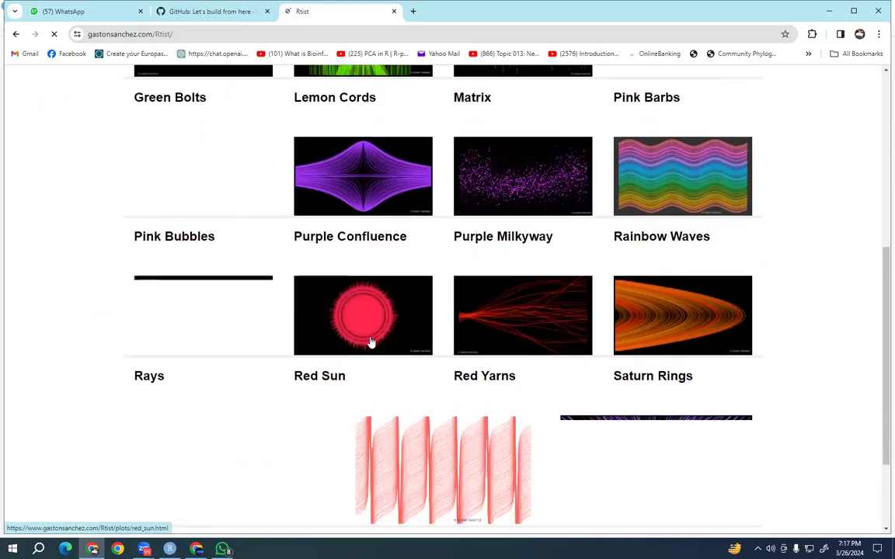
scroll(370, 341, down, 1)
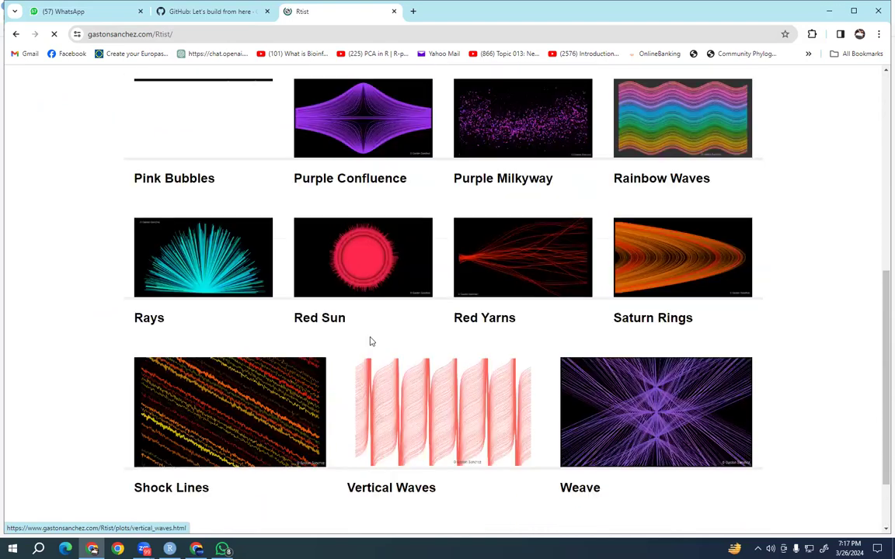
scroll(370, 342, down, 2)
scroll(371, 341, up, 7)
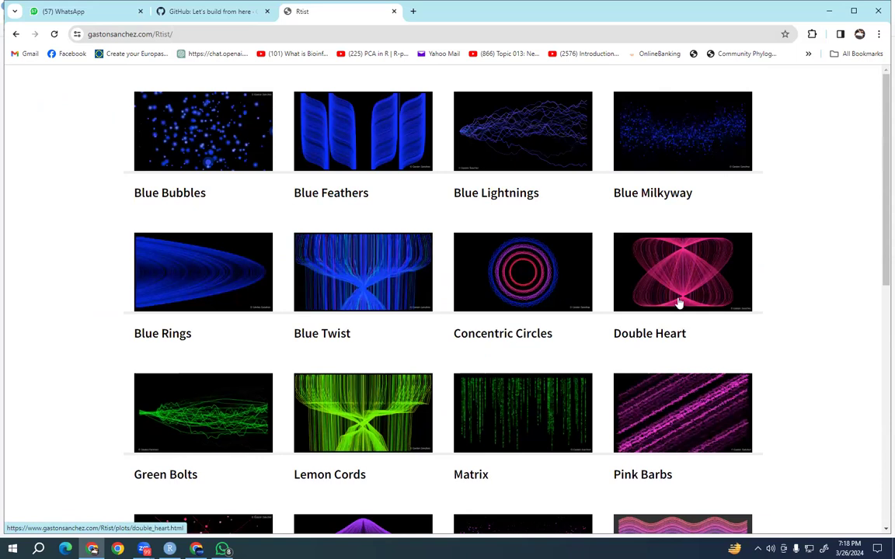
click(14, 36)
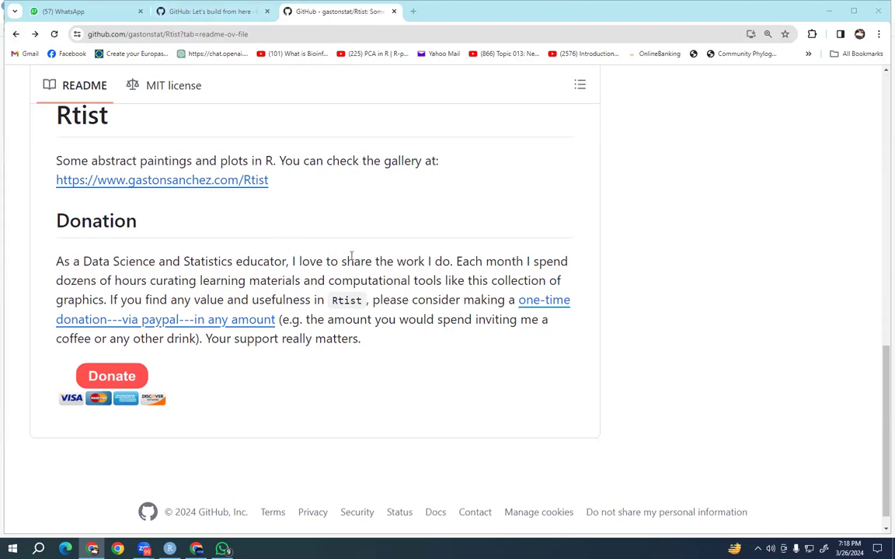
click(360, 188)
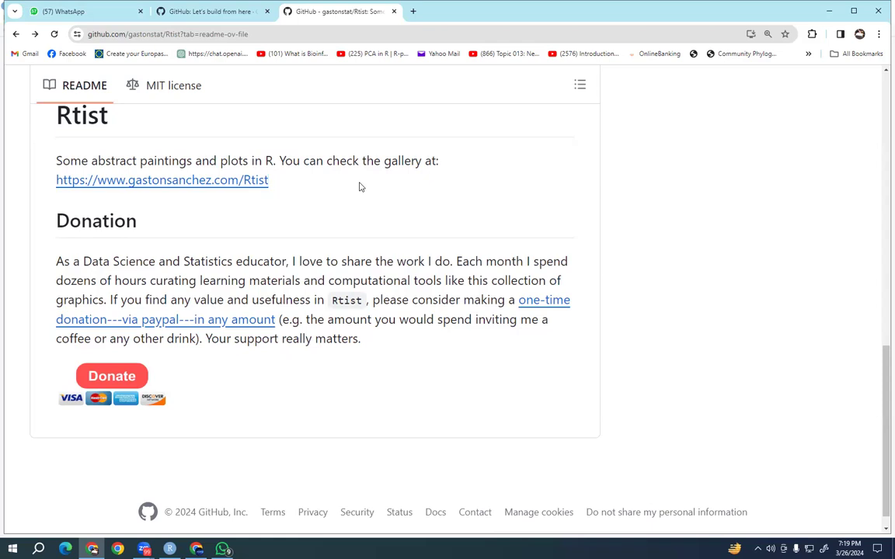
click(417, 85)
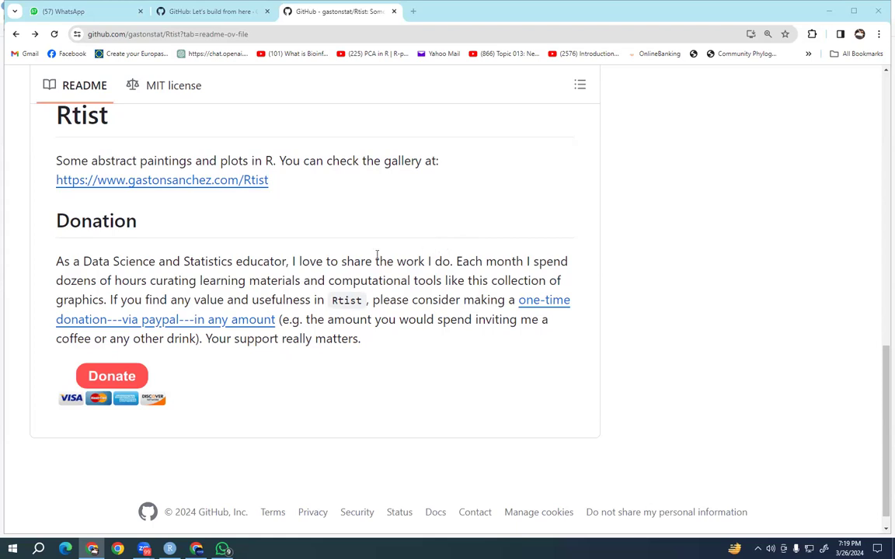
- Switch to RStudio, check the source options for installing packages without installing anything, and filter the installed package list by "dev"
scroll(154, 271, up, 8)
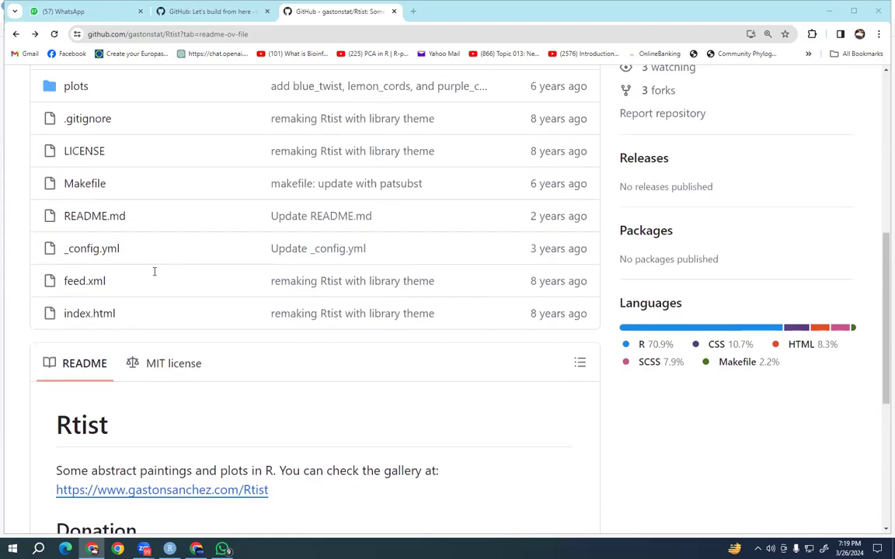
scroll(153, 271, up, 2)
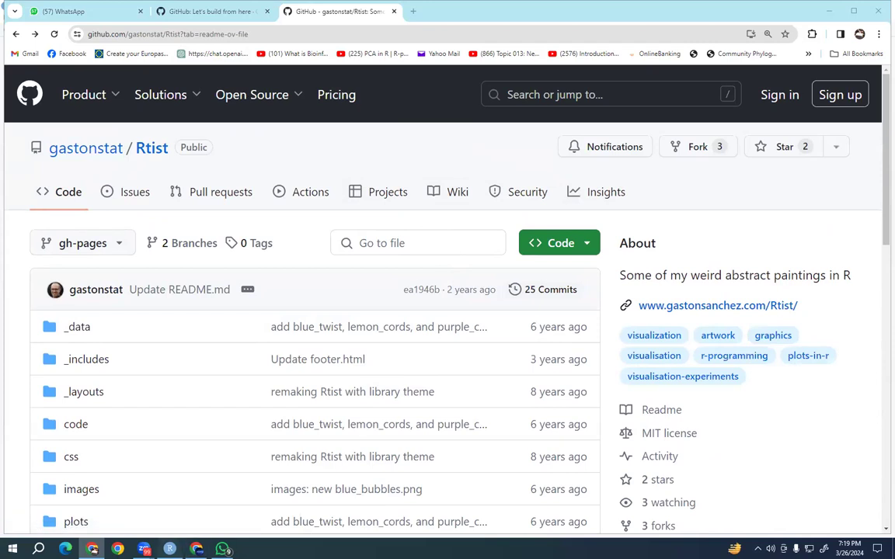
click(171, 549)
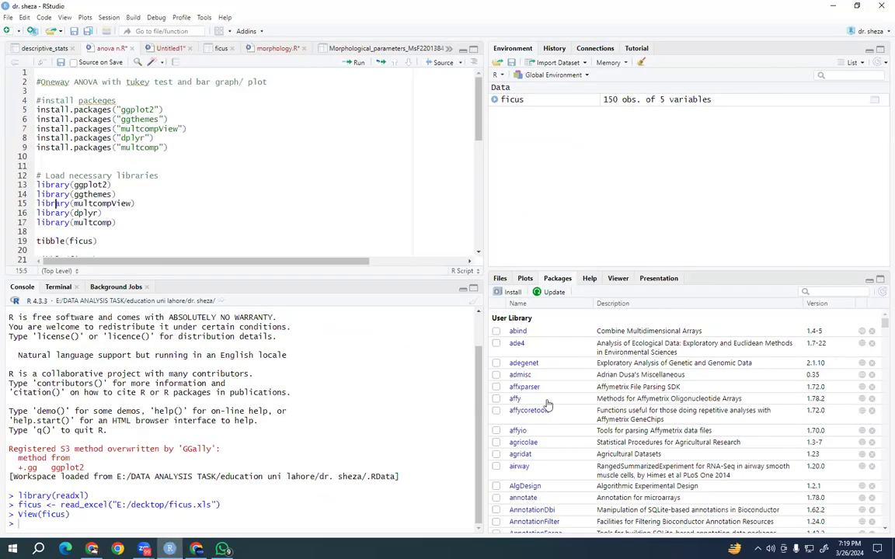
click(515, 294)
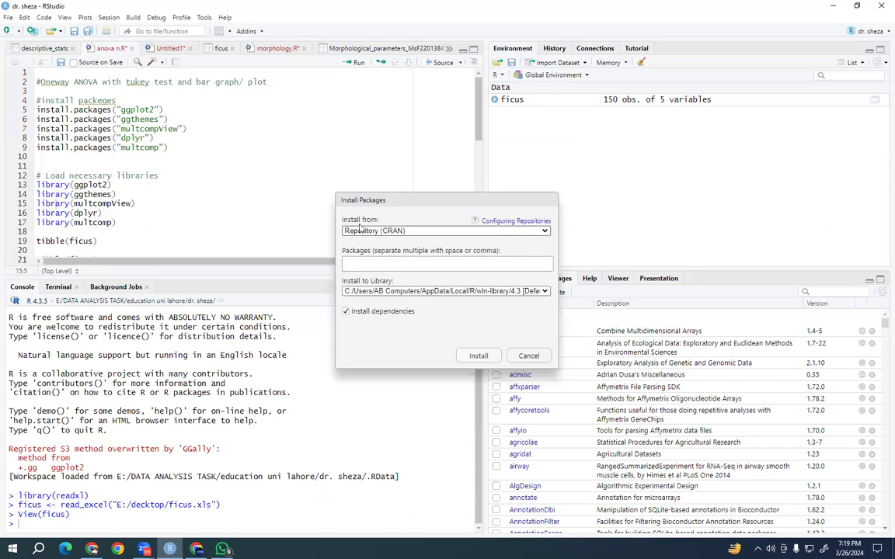
click(388, 231)
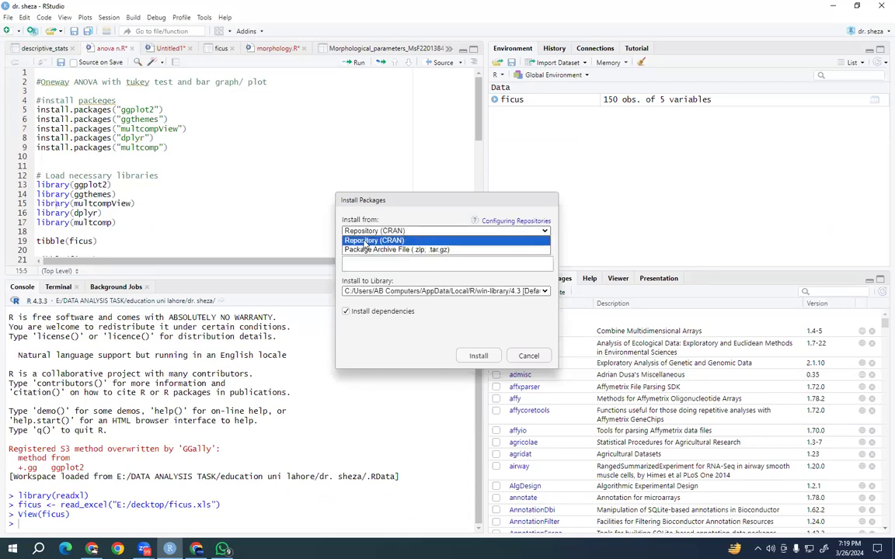
click(528, 356)
click(528, 356)
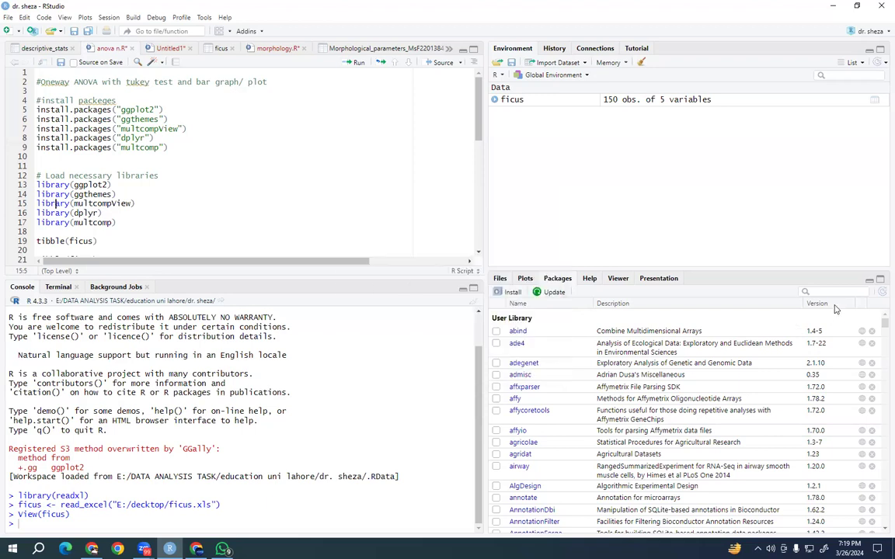
click(831, 293)
text(dev)
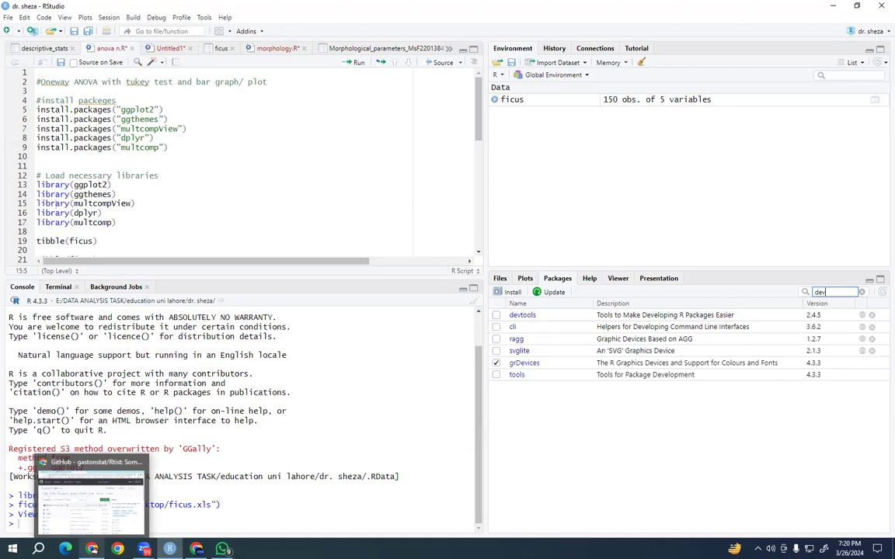
- Close the Untitled1 script without saving its changes
click(189, 48)
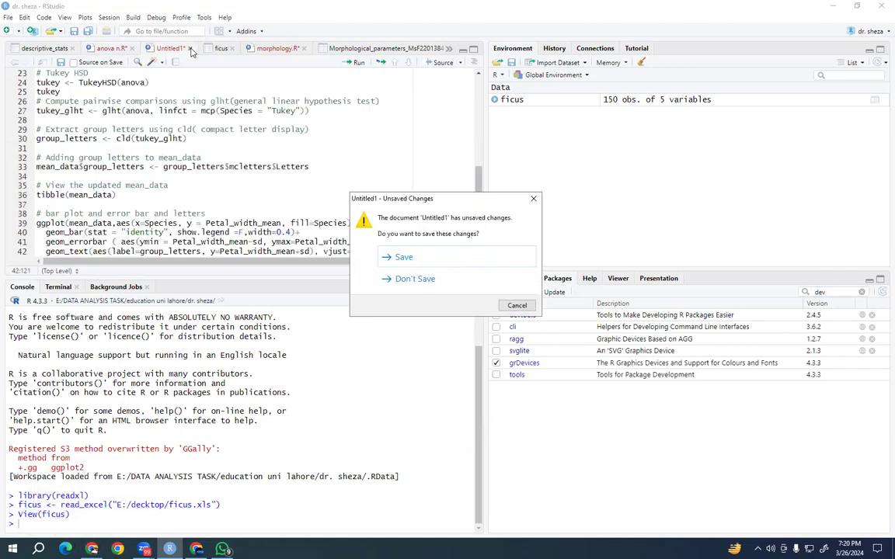
click(5, 31)
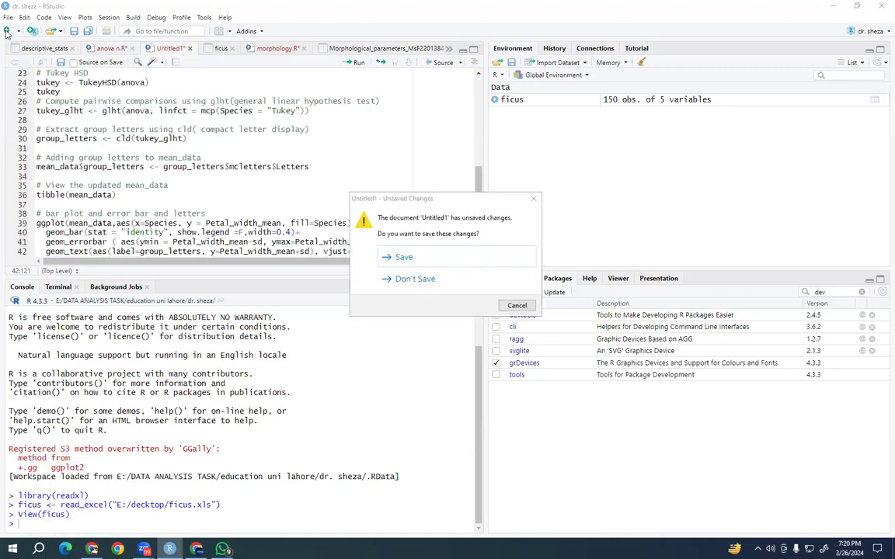
click(409, 285)
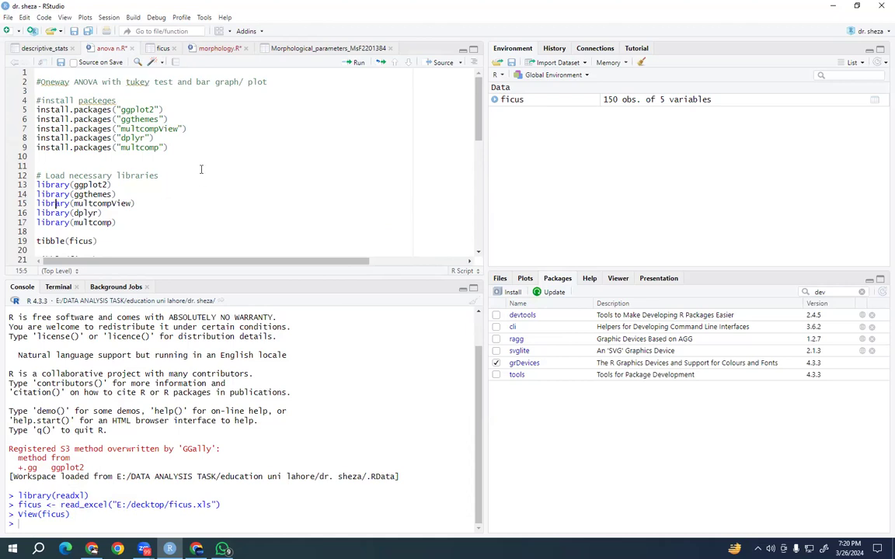
- Delete all the code in the anova n.R script so that it is empty
drag(46, 75, 14, 285)
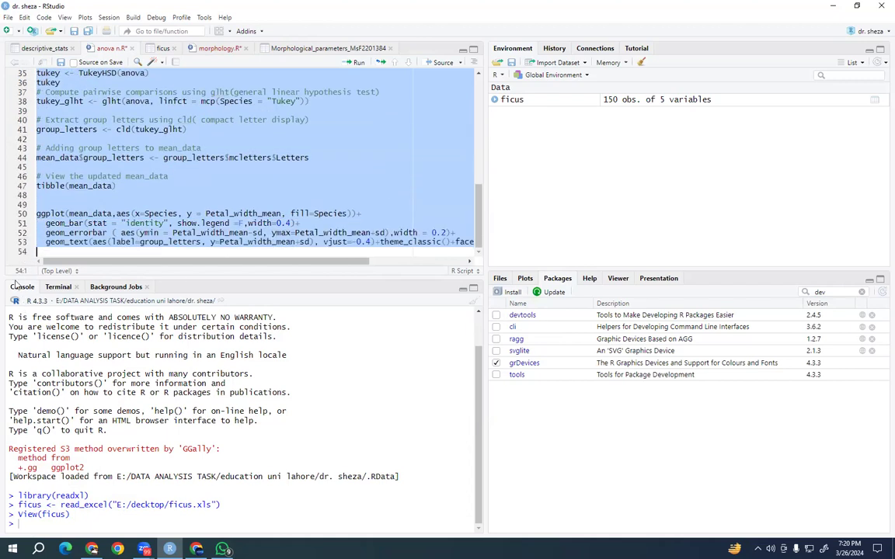
key(BackSpace)
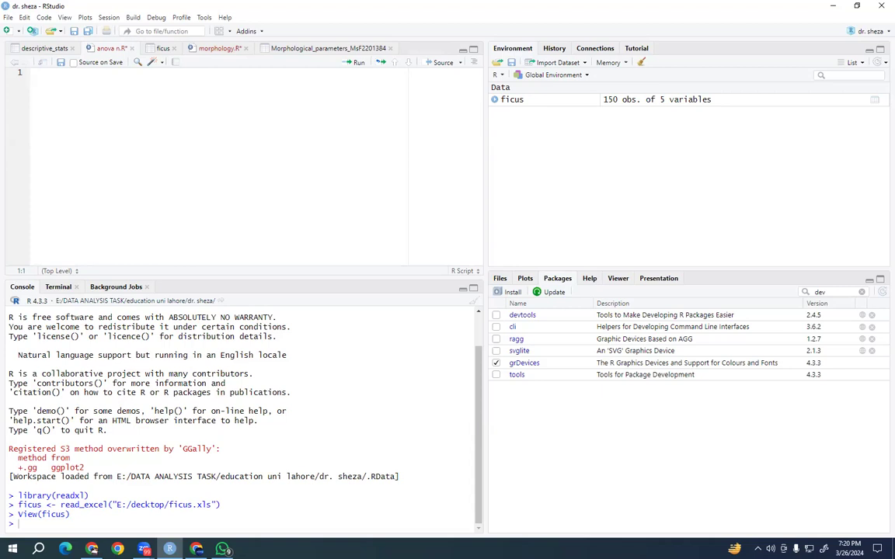
drag(89, 496, 880, 5)
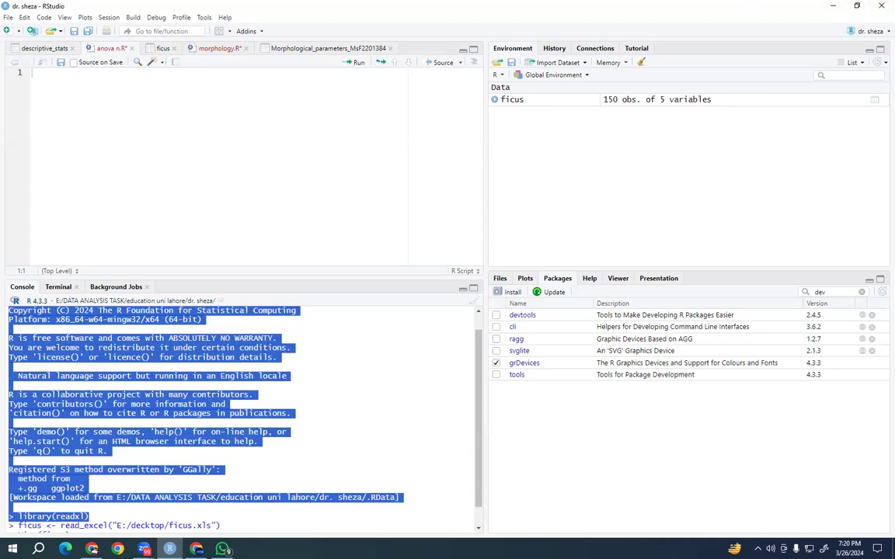
click(114, 94)
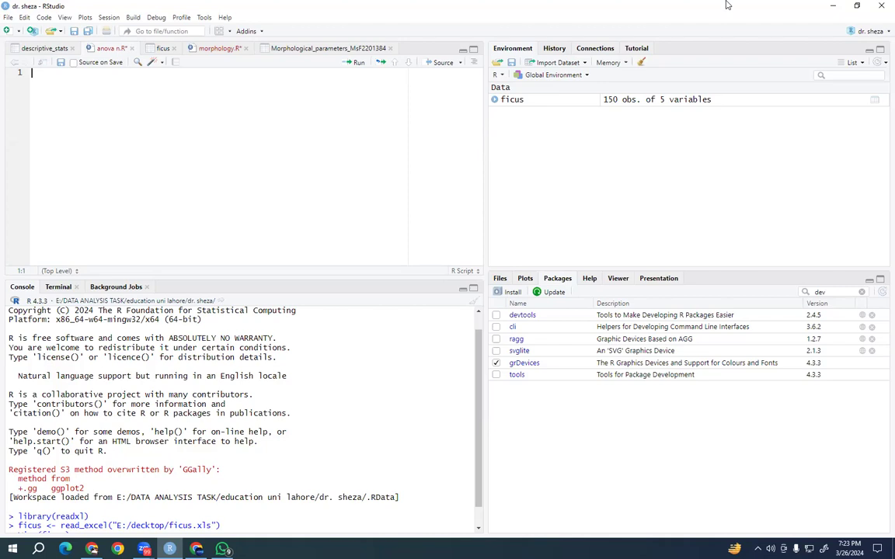
text(Str)
key(Return)
key(BackSpace)
key(BackSpace)
key(BackSpace)
key(BackSpace)
key(BackSpace)
key(BackSpace)
key(BackSpace)
key(BackSpace)
key(BackSpace)
- Write str(ficus) on the first line of the anova n.R script and run it
text(Str)
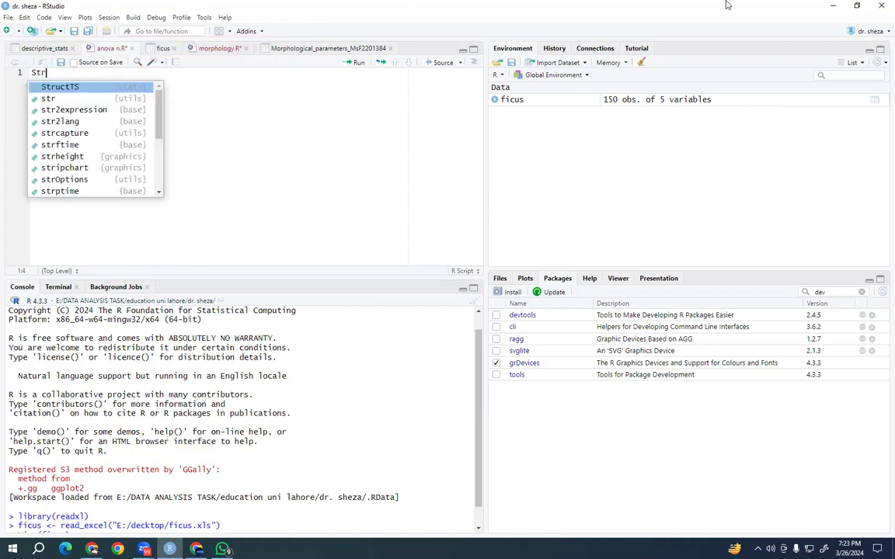
key(Down)
key(Return)
text(ficu)
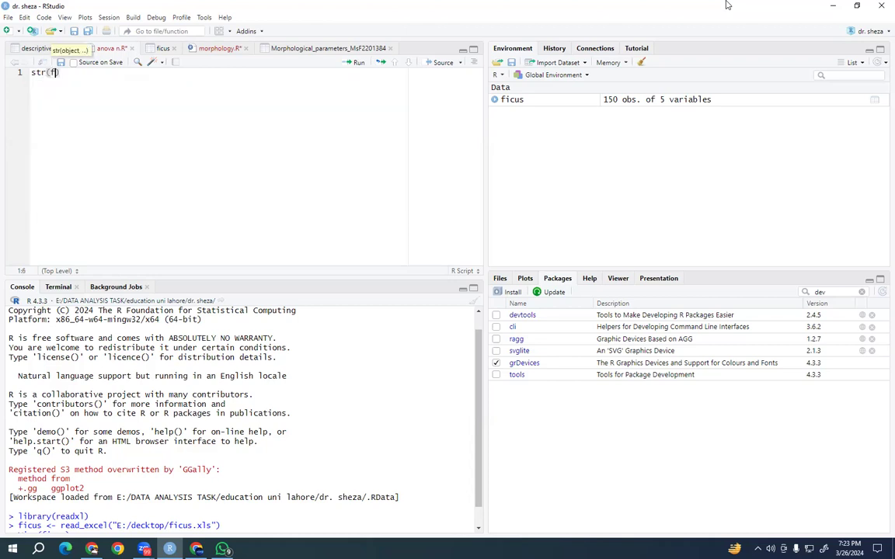
text(s)
click(122, 74)
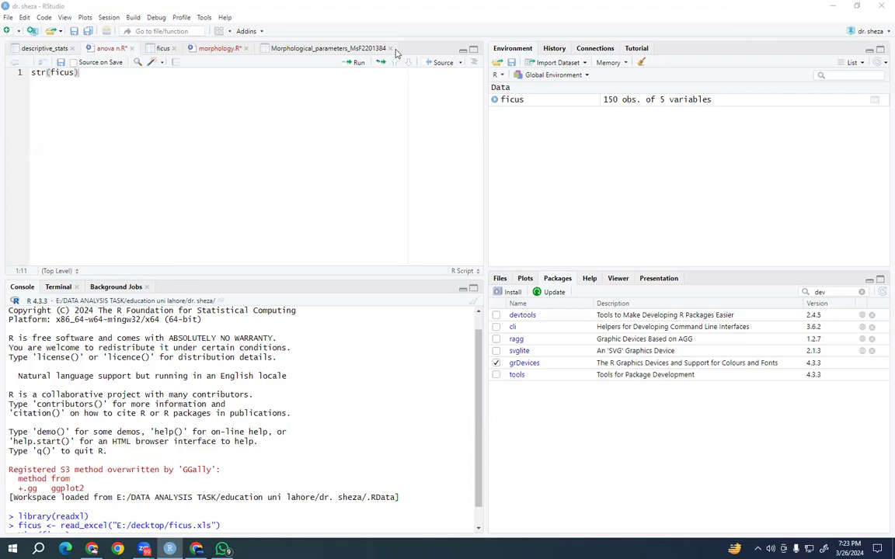
click(104, 73)
click(334, 6)
scroll(167, 504, down, 1)
click(98, 72)
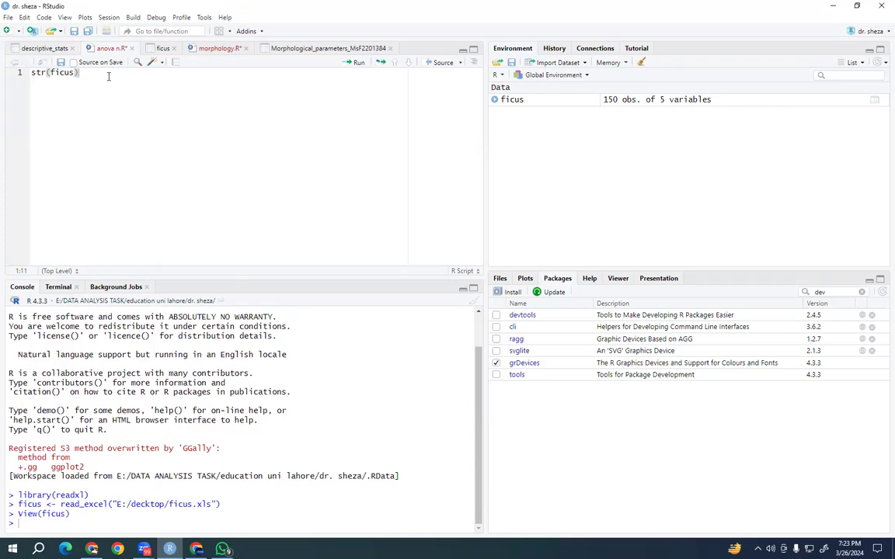
click(357, 62)
- Copy the str(ficus) command and its output from the console and paste them into a new ChatGPT message in Chrome
drag(24, 463, 220, 497)
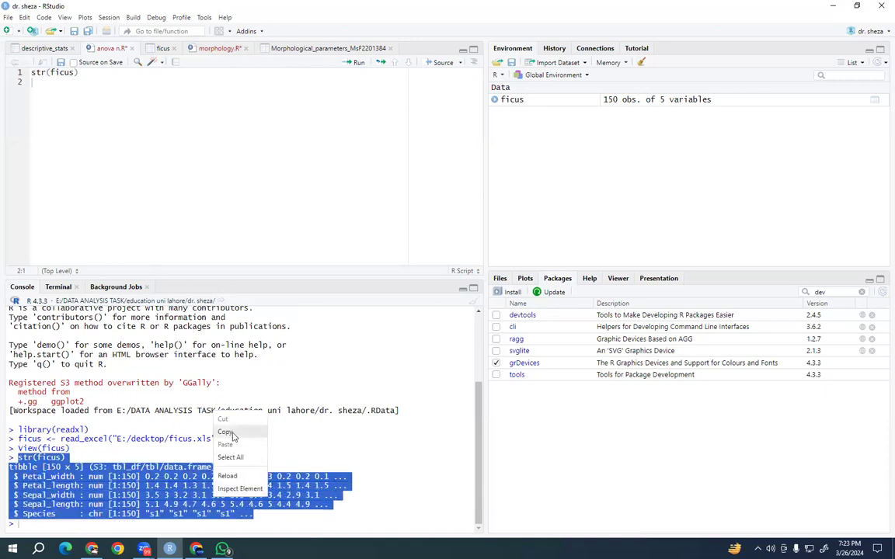
click(226, 432)
click(91, 549)
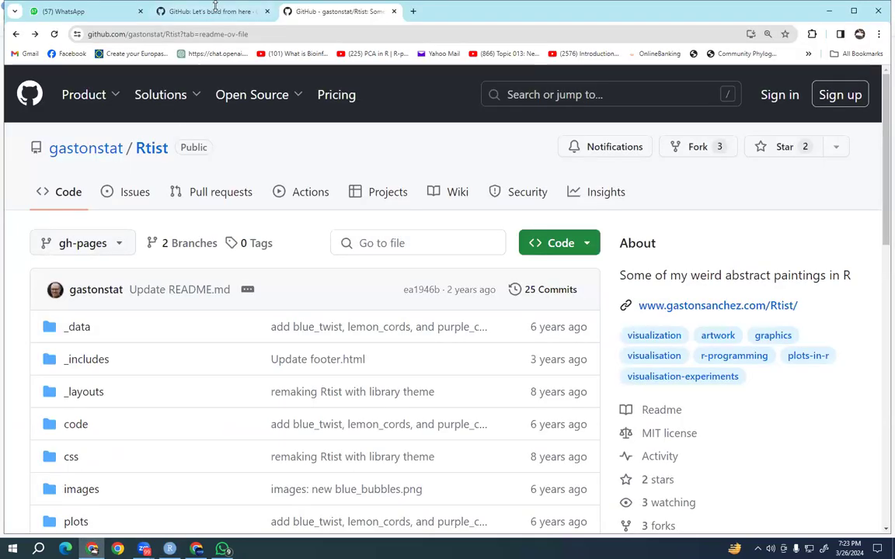
click(413, 9)
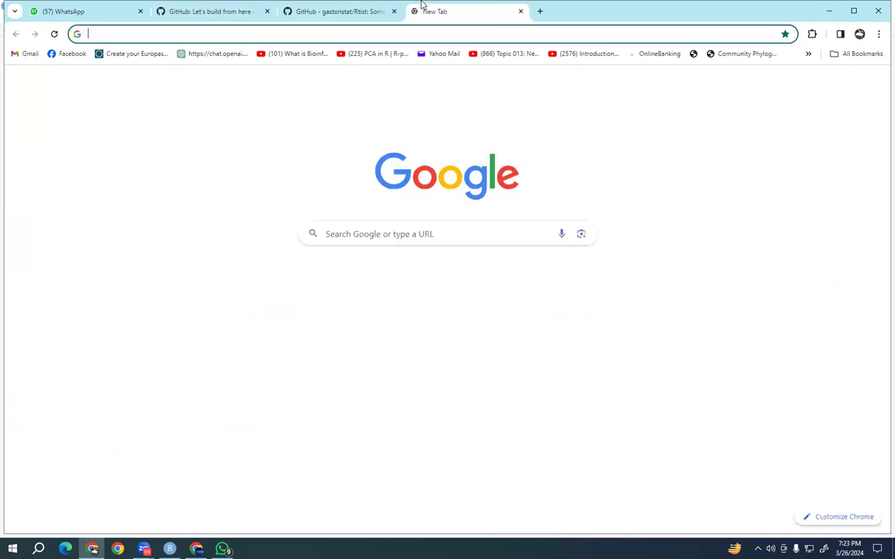
click(387, 277)
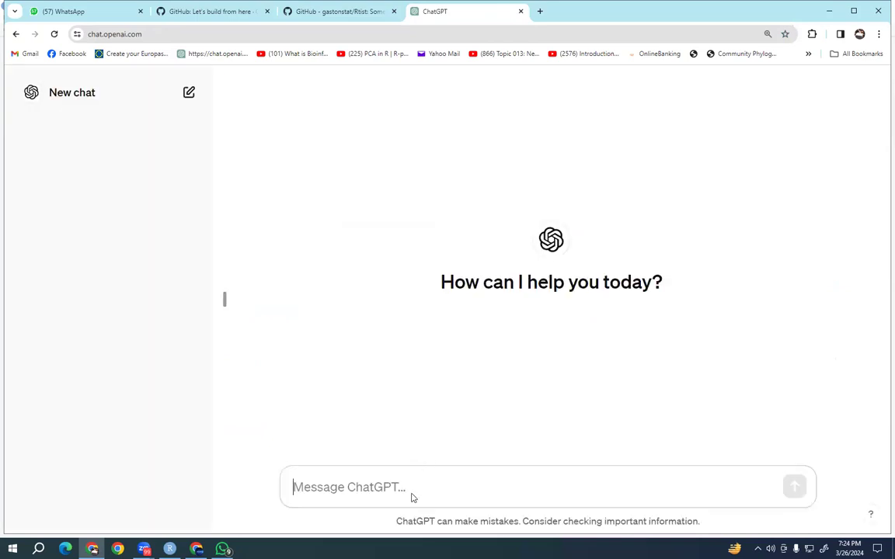
right_click(408, 487)
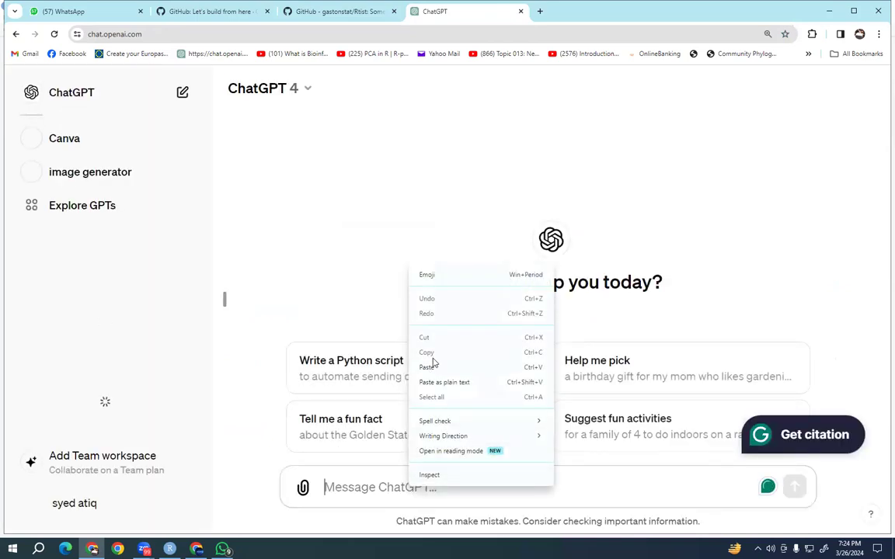
click(432, 365)
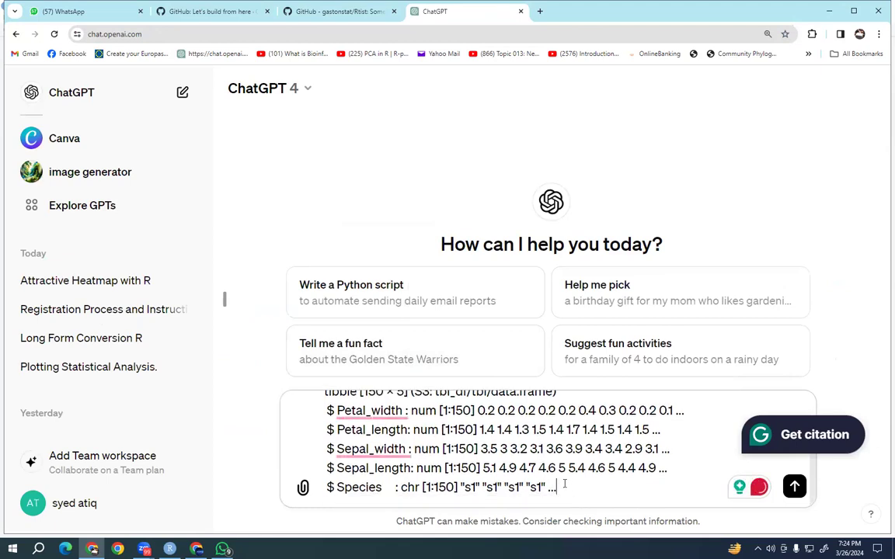
- Ask ChatGPT to change this data into long form and write an R script checking the effect of species on the other variables
text(please)
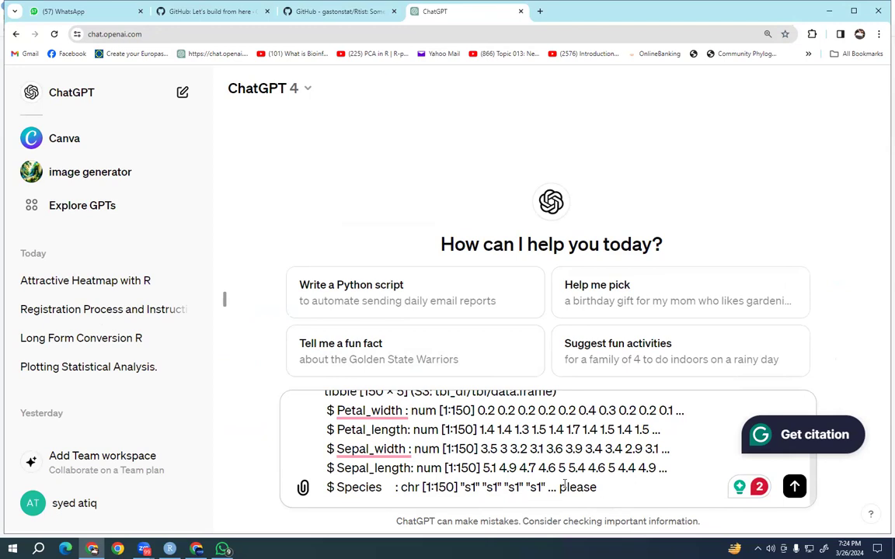
text(change this data in)
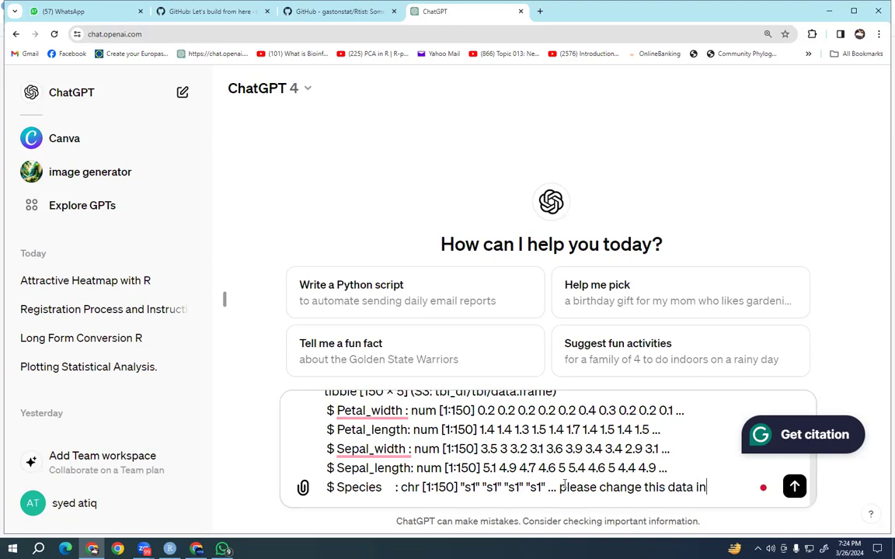
text(to long form and )
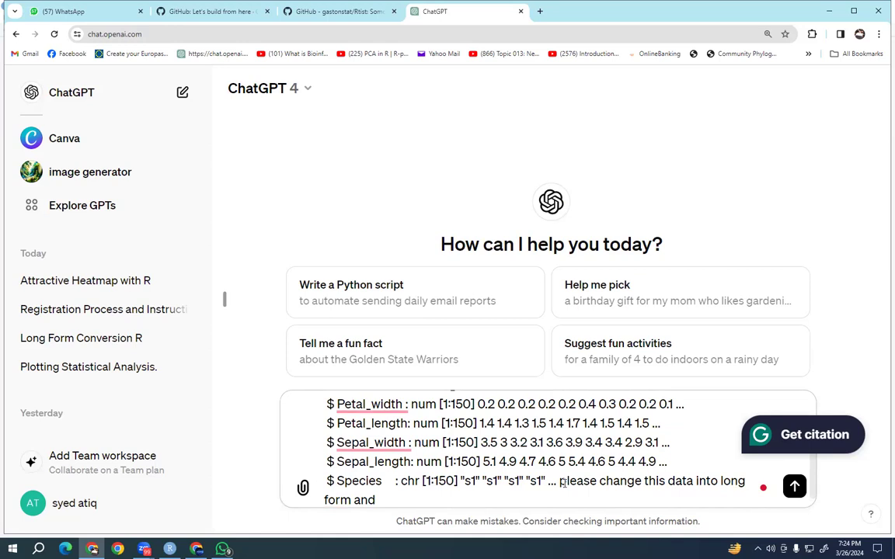
text(draw p)
key(BackSpace)
key(BackSpace)
key(BackSpace)
key(BackSpace)
key(BackSpace)
text(I want to che)
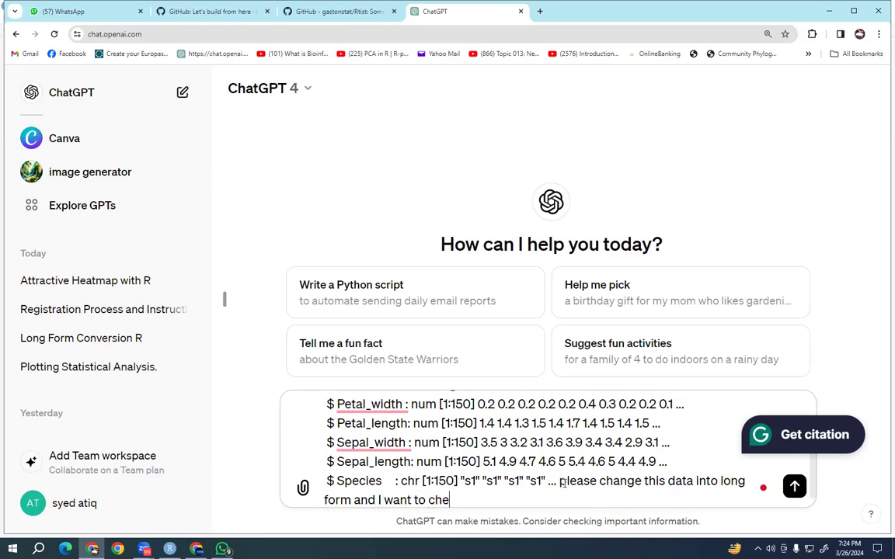
text(ck the effect o)
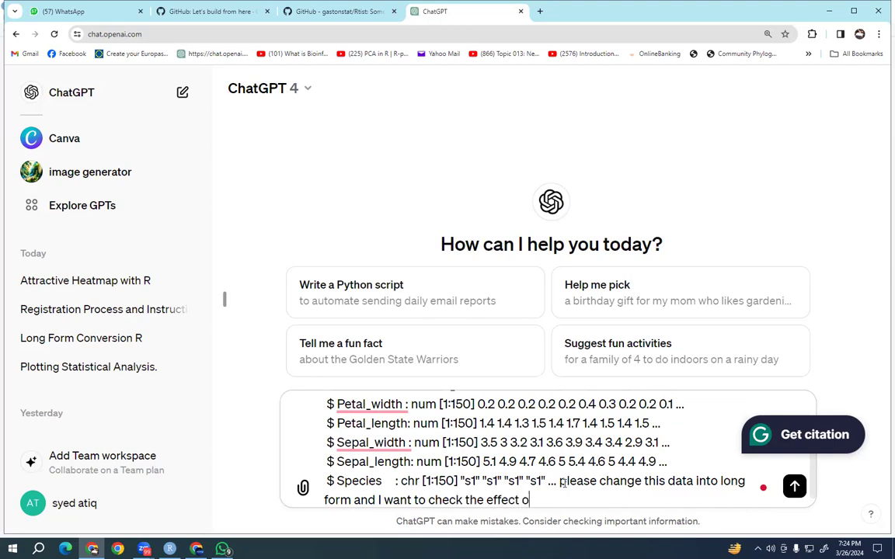
text(fspecies on oth)
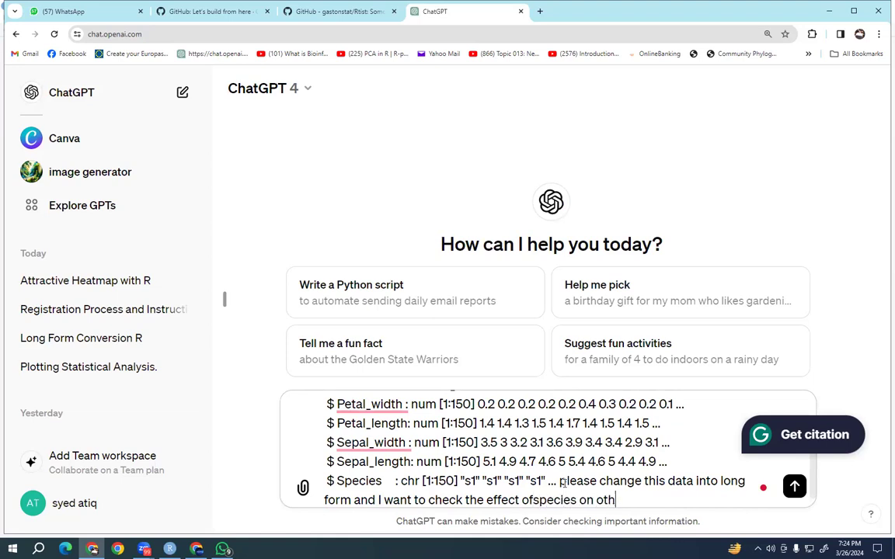
text(er variable in R)
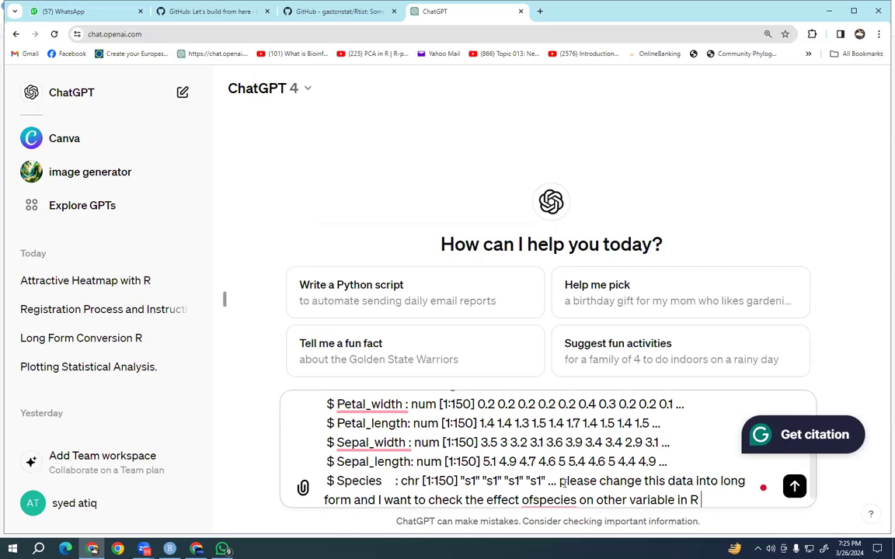
text( please write s)
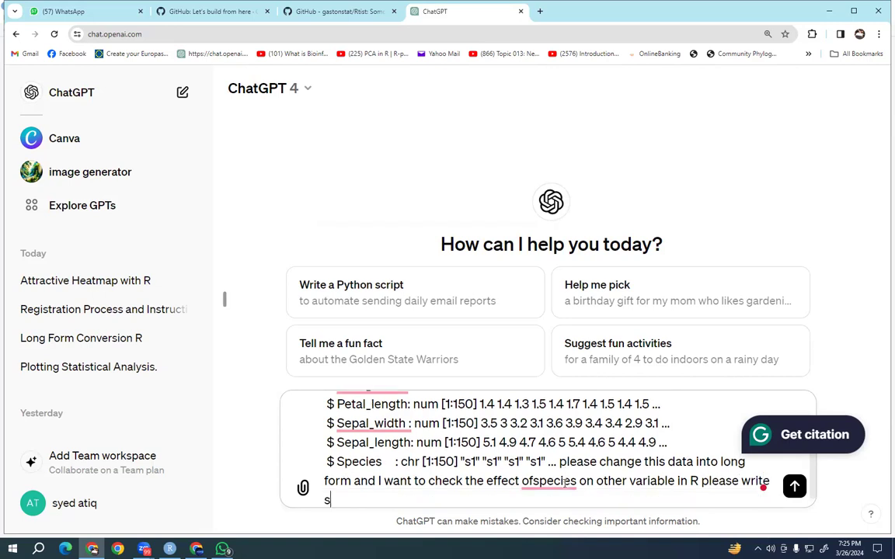
text(critp)
key(Return)
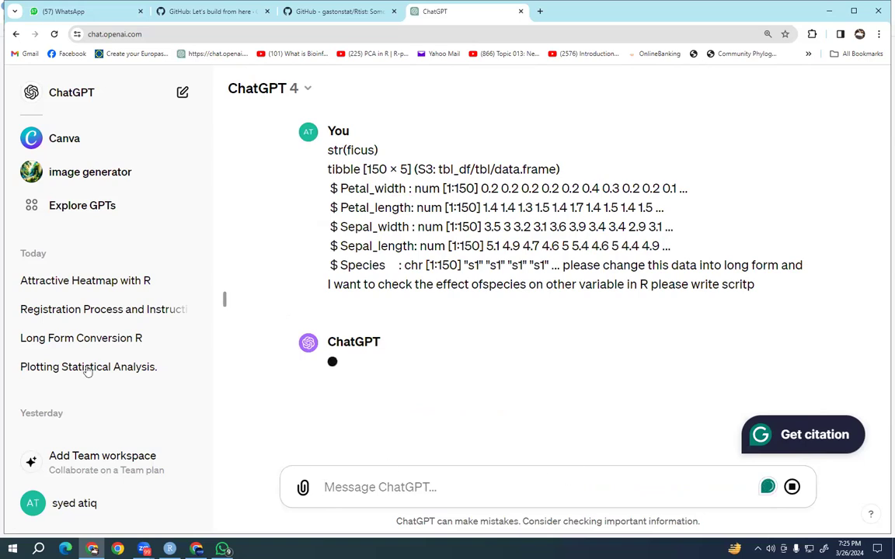
click(76, 12)
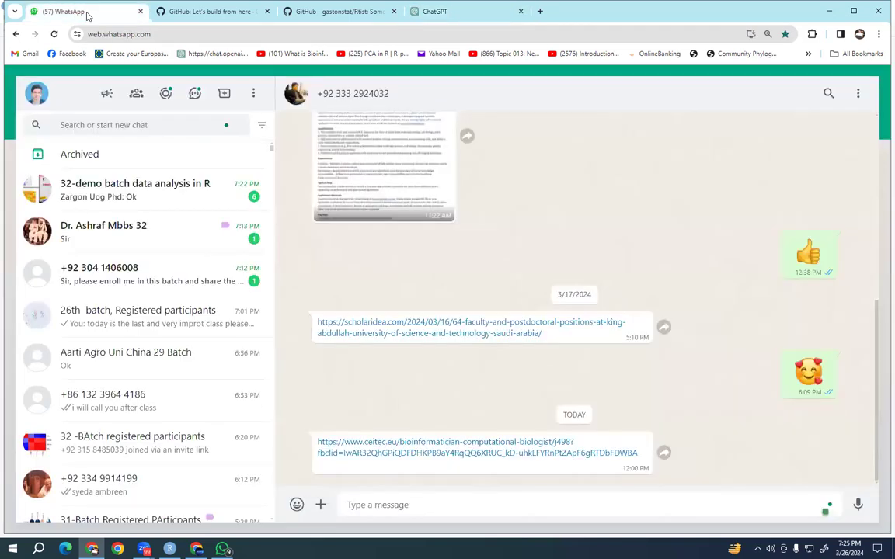
key(ctrl+Tab)
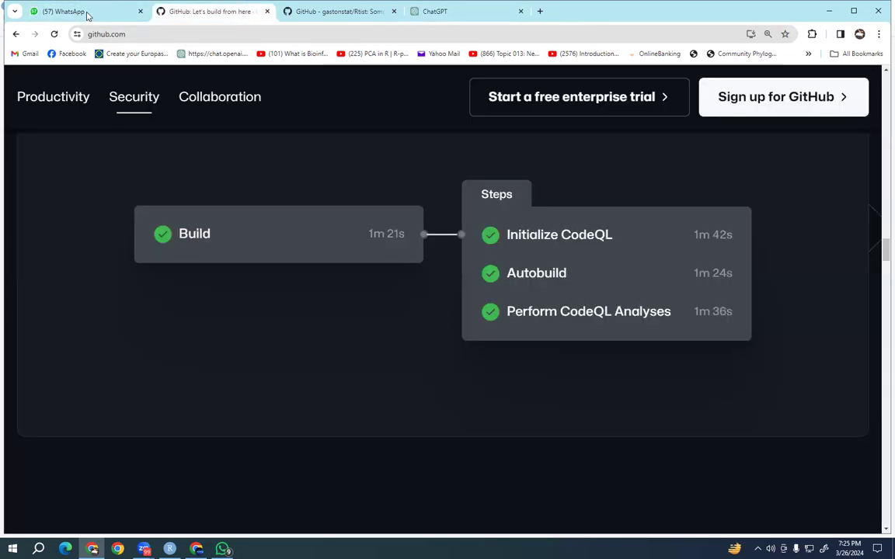
- Open the WhatsApp Web chat with the unread "Sir" message and reply "approved"
key(ctrl+Tab)
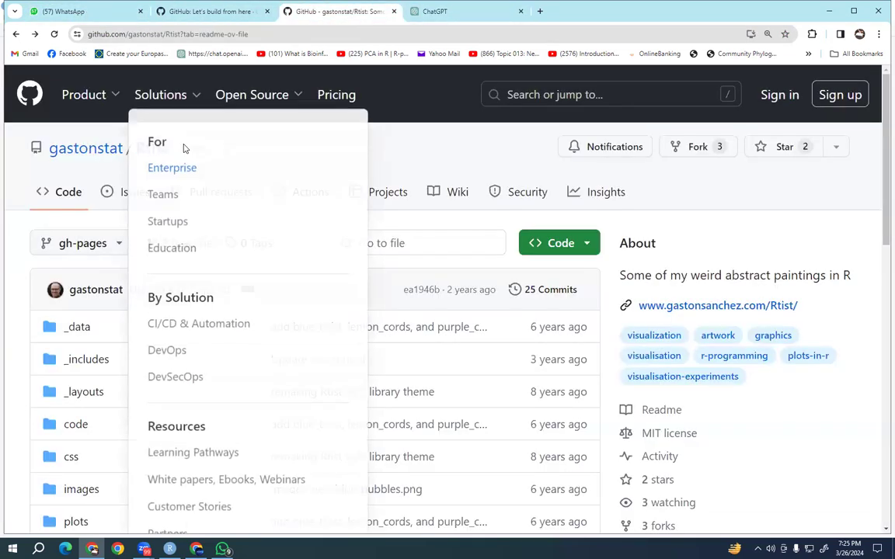
click(77, 11)
click(113, 227)
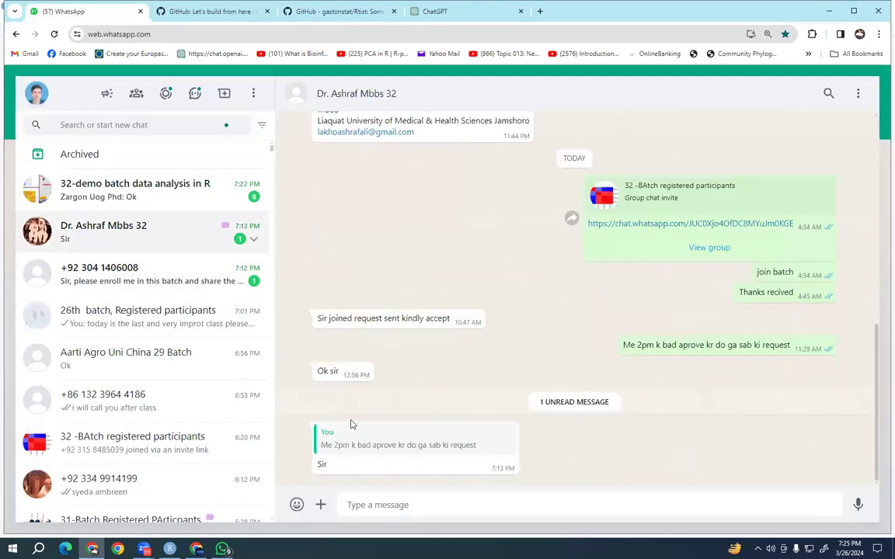
click(370, 498)
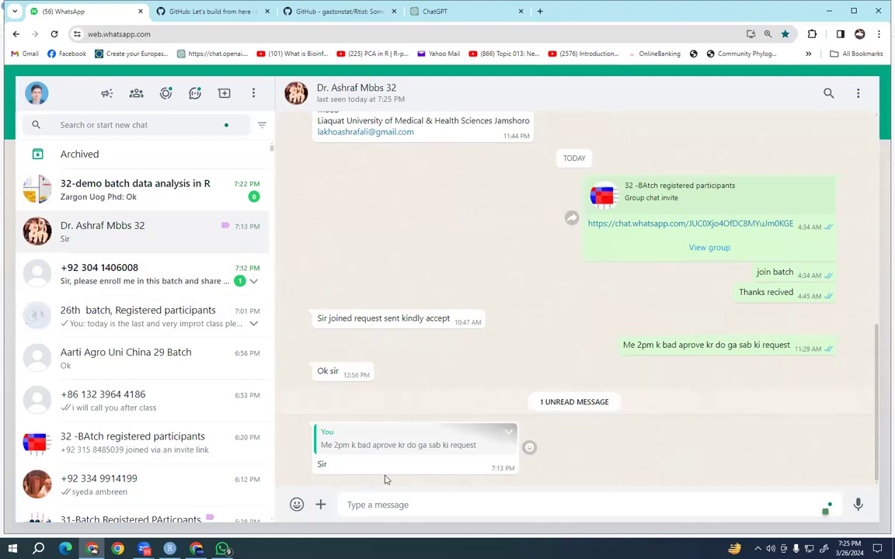
text(approv)
key(Return)
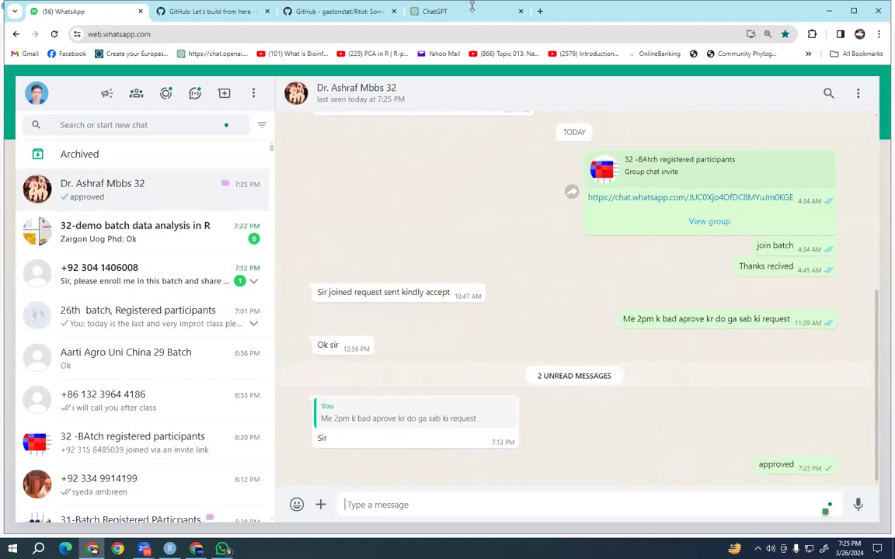
click(829, 11)
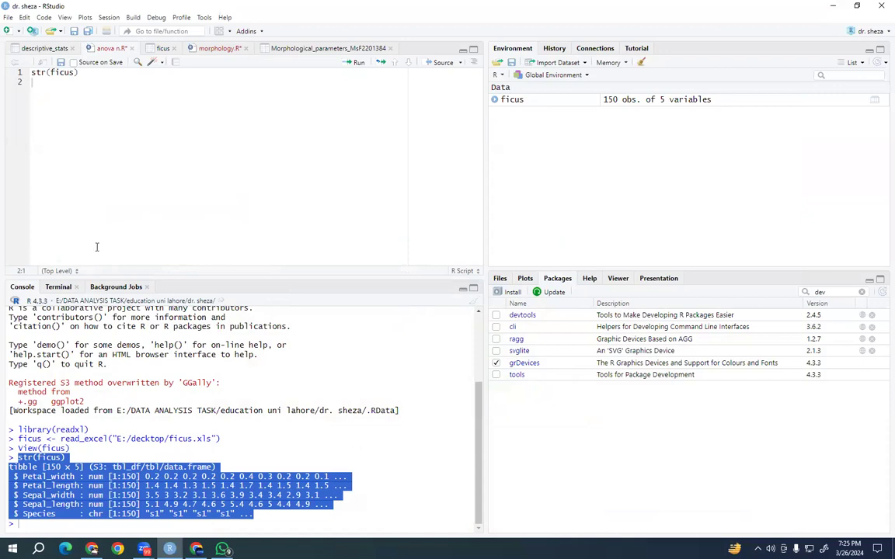
click(151, 142)
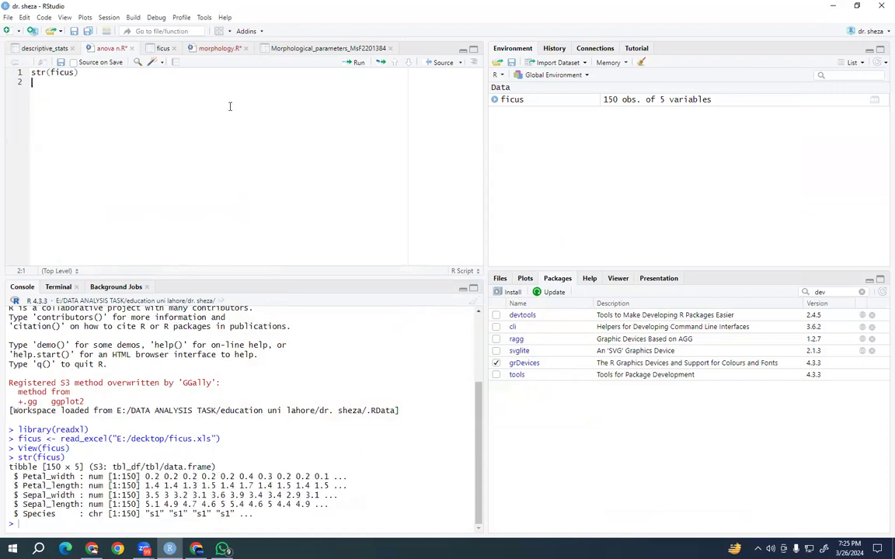
click(91, 549)
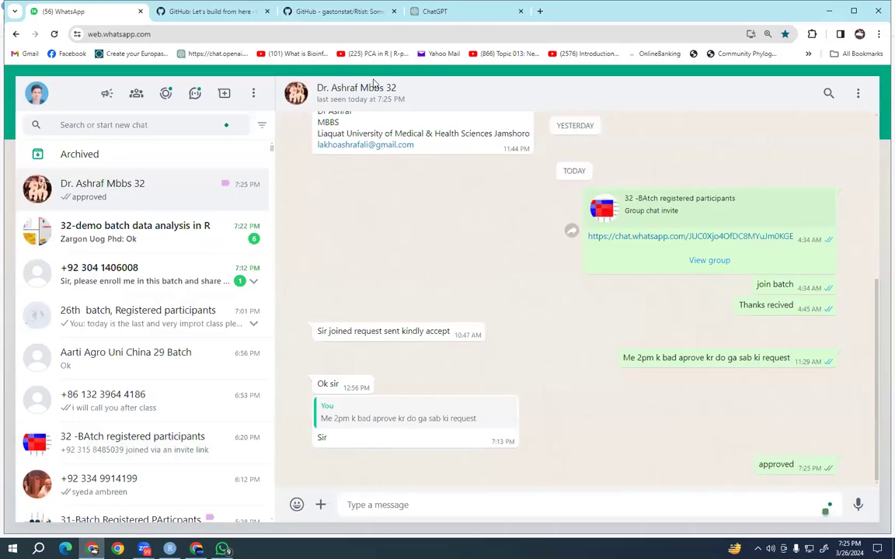
- Read through the R script ChatGPT wrote for the ficus data and copy its code
click(385, 11)
click(435, 11)
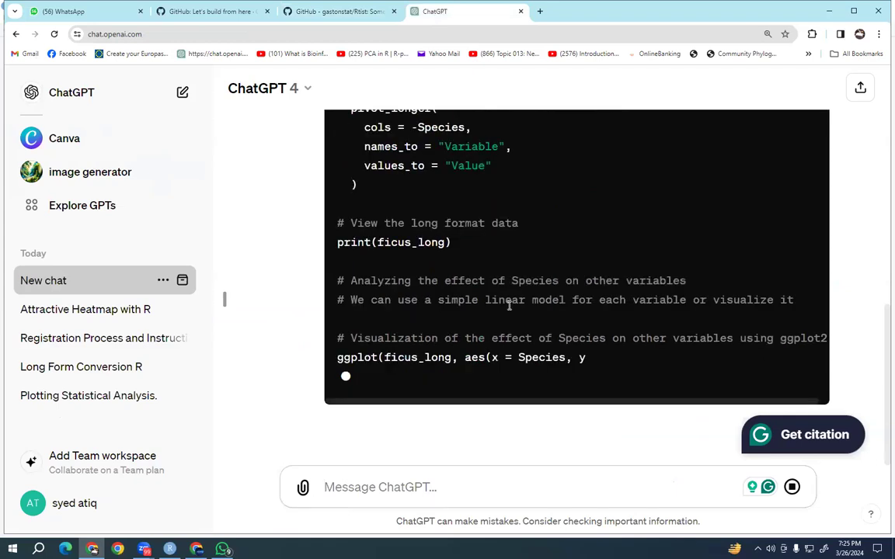
scroll(509, 305, up, 3)
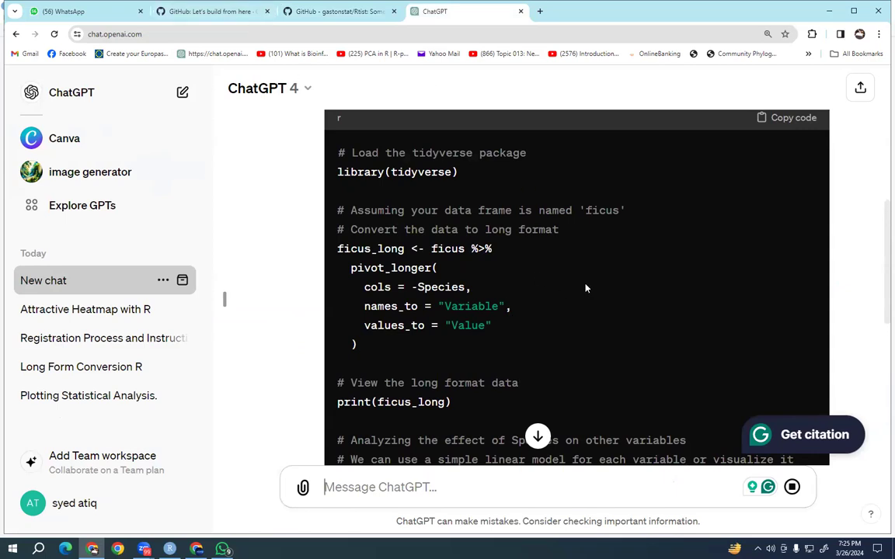
scroll(586, 288, down, 2)
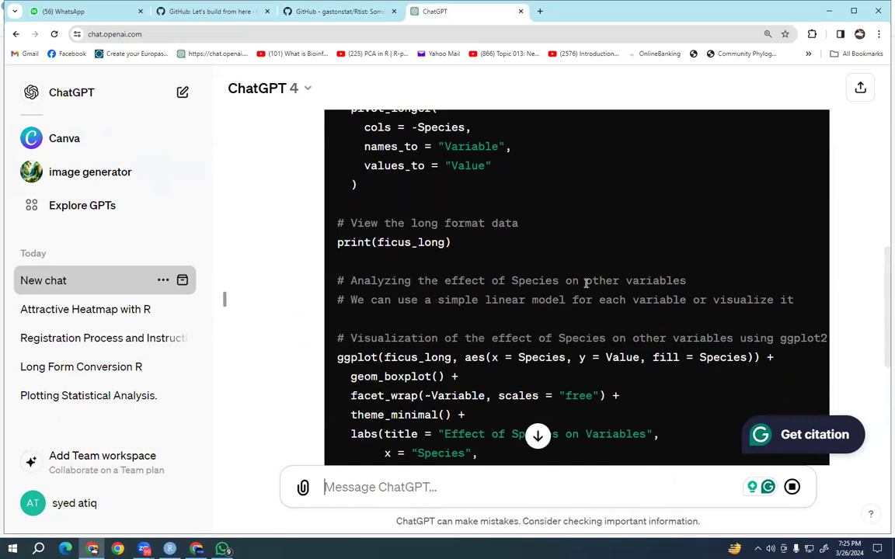
scroll(586, 283, down, 3)
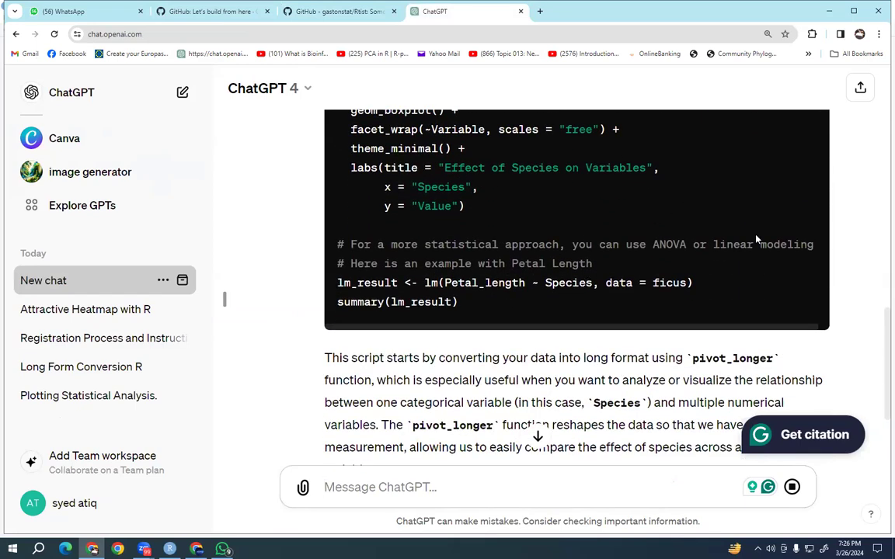
scroll(755, 237, up, 6)
click(776, 225)
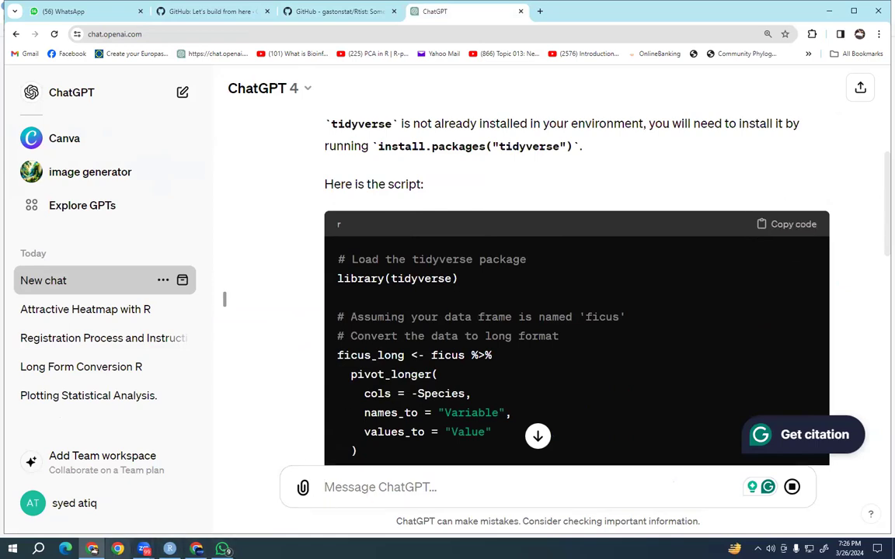
- Switch to RStudio and paste the copied code below str(ficus) in the anova n.R script
mouse_move(92, 549)
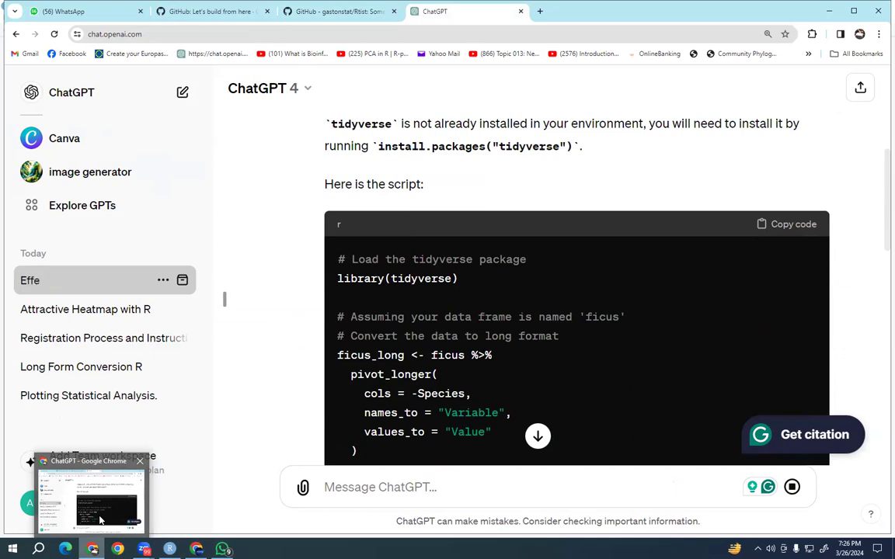
click(169, 548)
right_click(107, 105)
click(117, 139)
- Run the pasted code block by block from library(tidyverse) through summary(lm_result)
scroll(115, 138, up, 4)
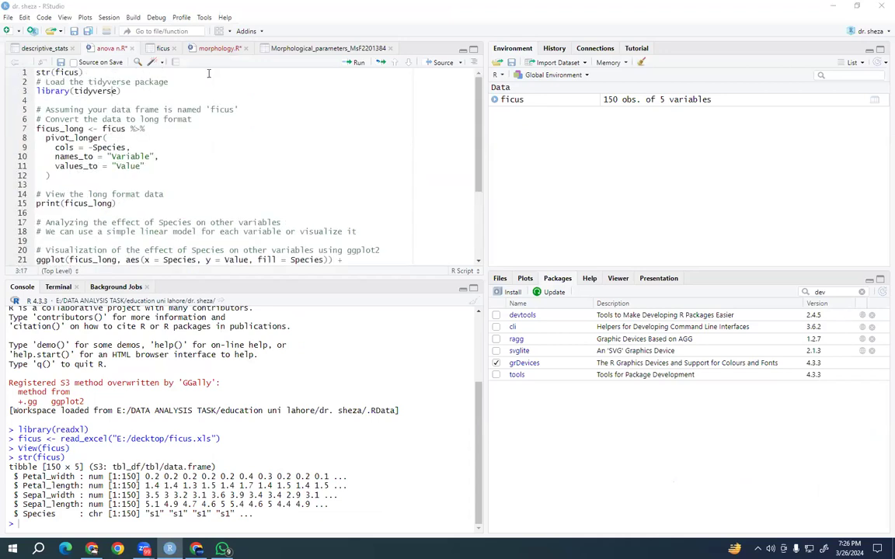
click(359, 63)
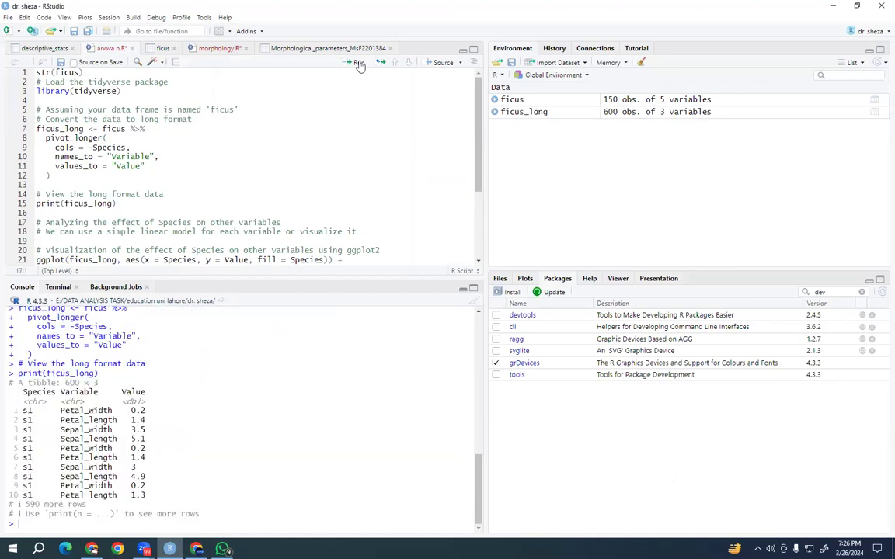
click(359, 64)
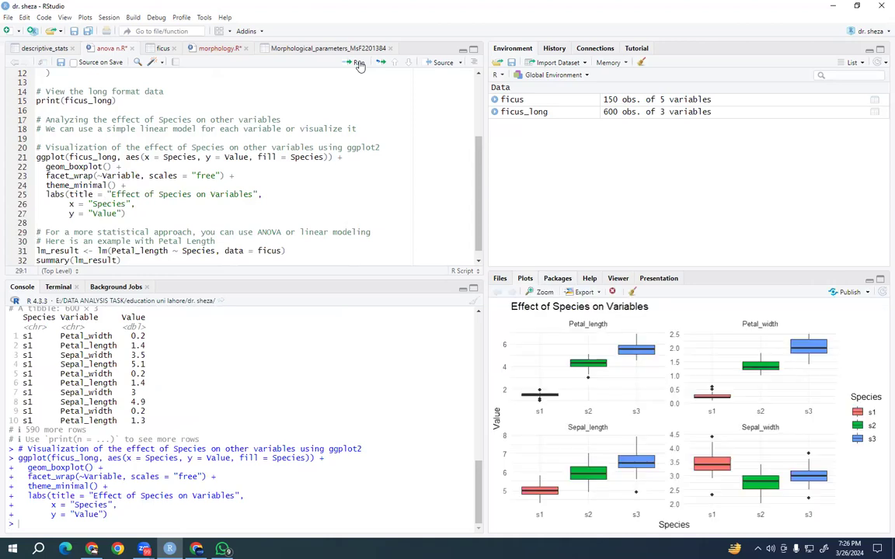
click(359, 64)
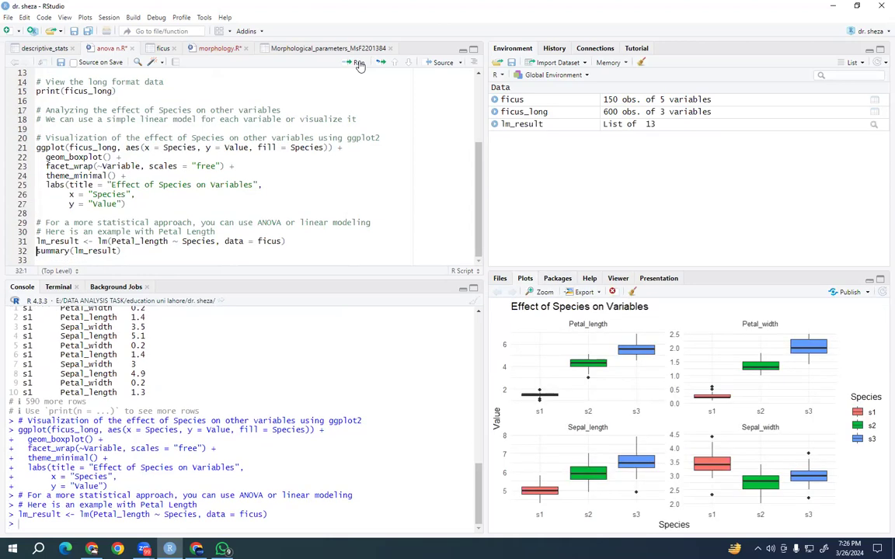
click(359, 64)
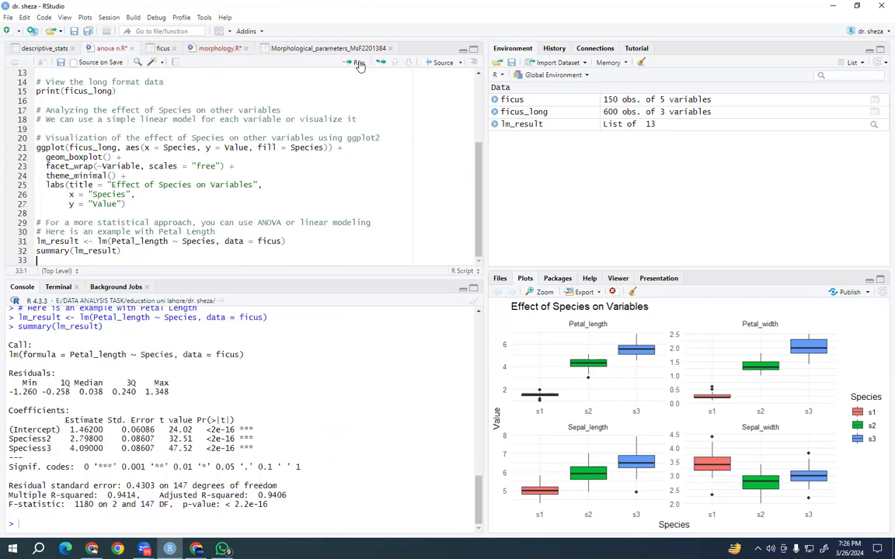
- View the species boxplots enlarged in a separate window and move that window clear of the script
click(541, 292)
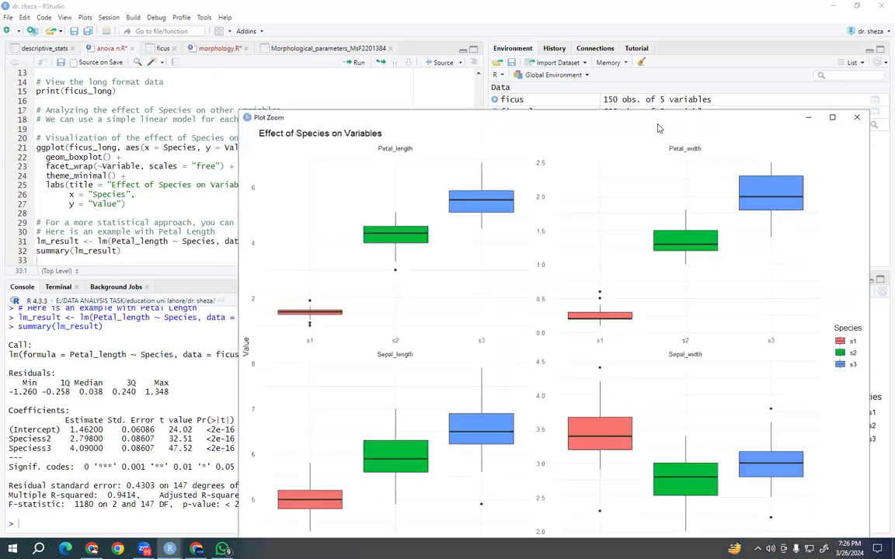
drag(657, 128, 521, 56)
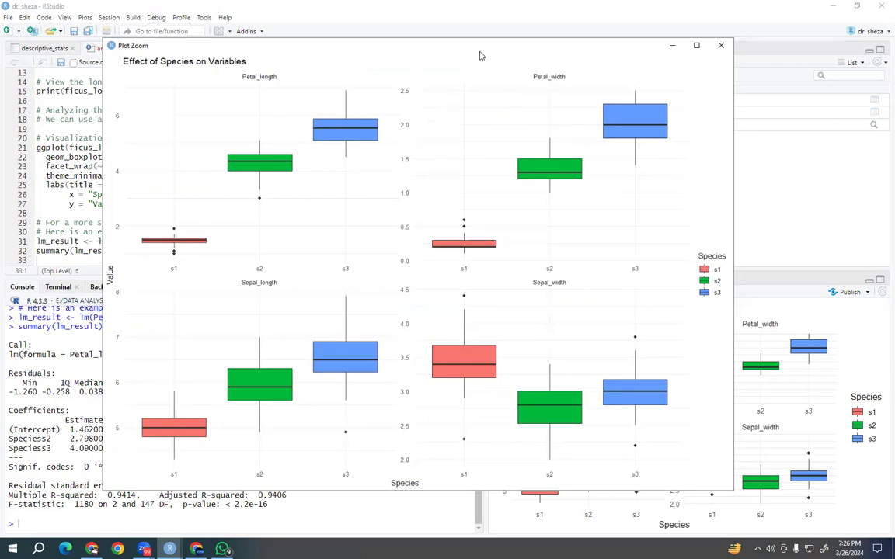
drag(480, 56, 591, 58)
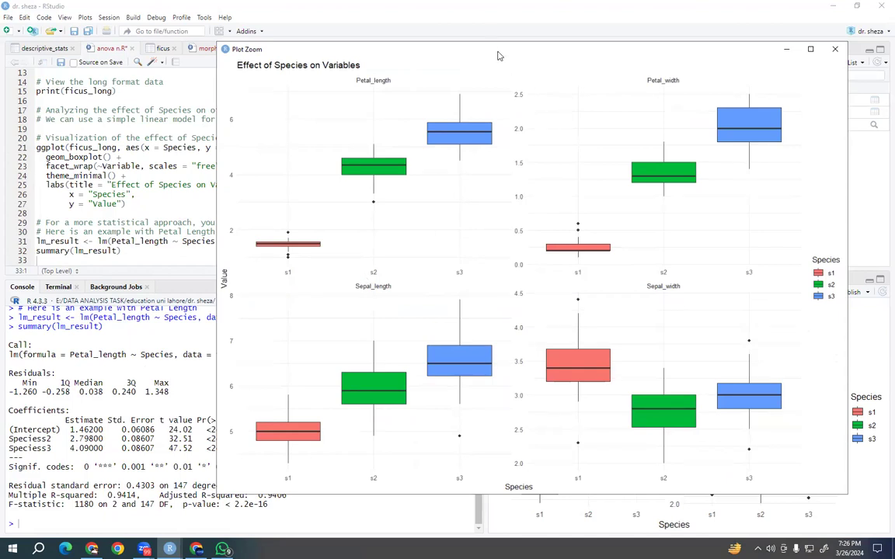
drag(499, 56, 581, 256)
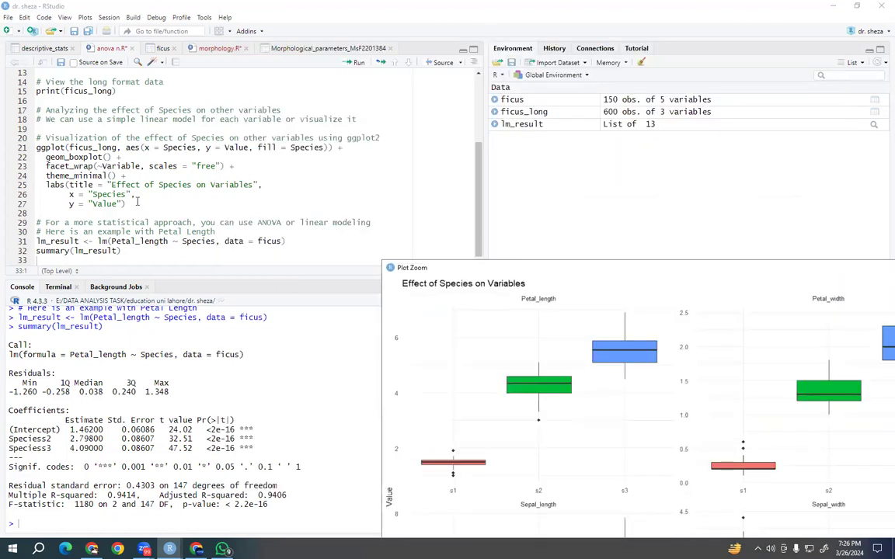
- Change the boxplot theme in the ggplot code to theme_gray() and rerun the plot
click(107, 176)
key(BackSpace)
key(BackSpace)
key(BackSpace)
key(BackSpace)
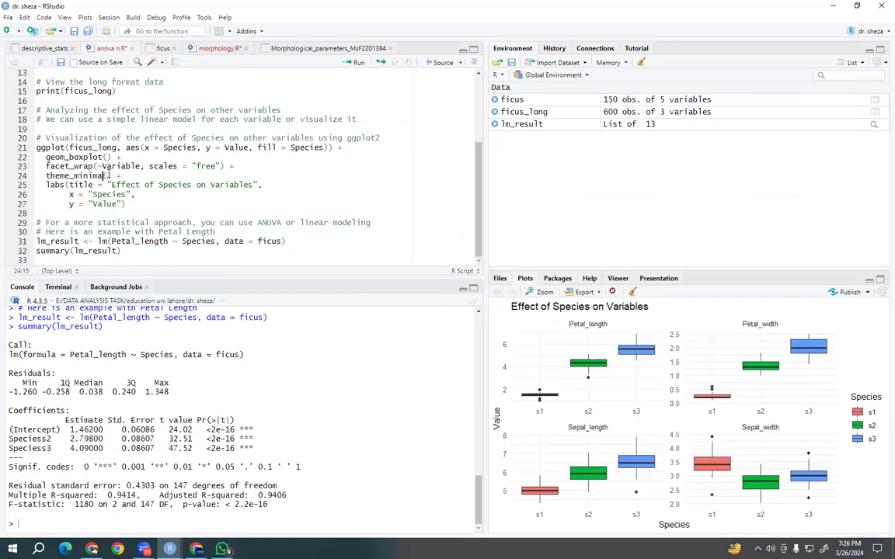
key(BackSpace)
key(BackSpace)
key(BackSpace)
text(gr)
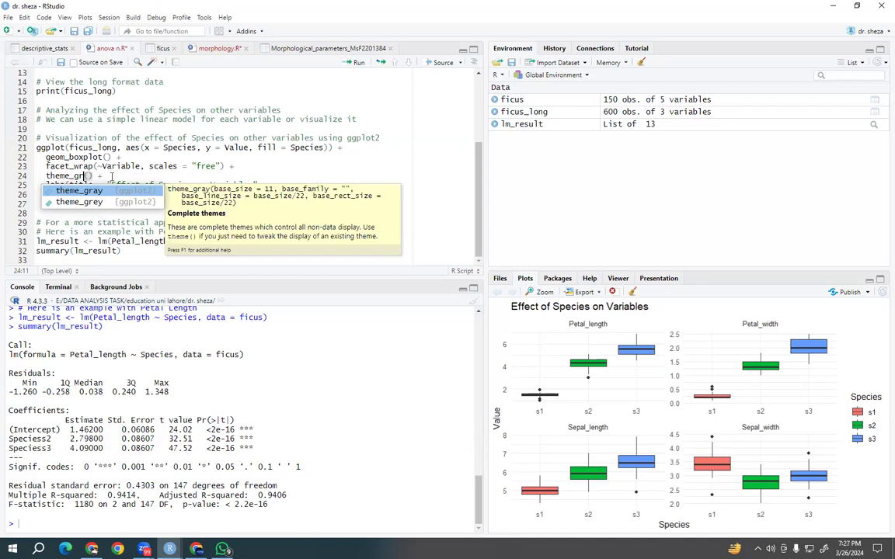
key(Tab)
key(End)
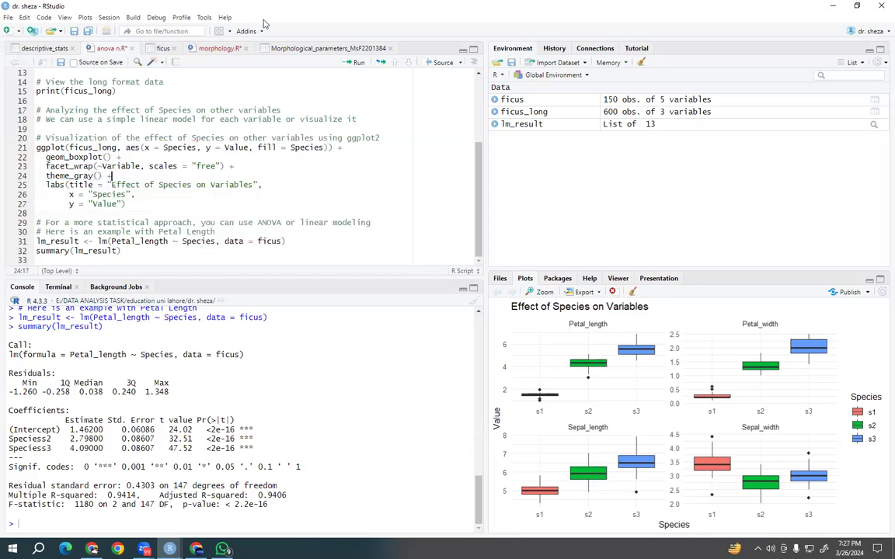
key(ctrl+Return)
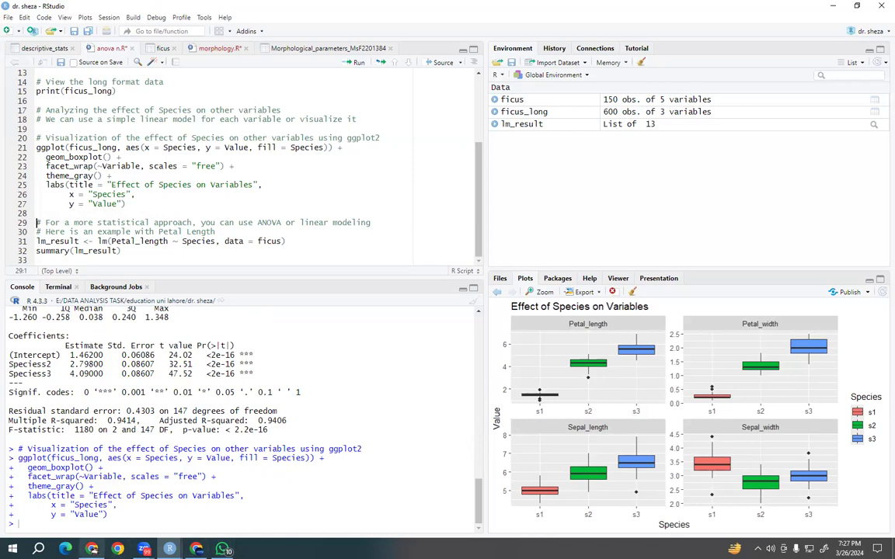
- Switch to ChatGPT in Chrome and write the follow-up message "thanks , now i need S1 ,S2 and S3 in italic form"
click(92, 549)
scroll(442, 435, down, 10)
click(442, 481)
text(t)
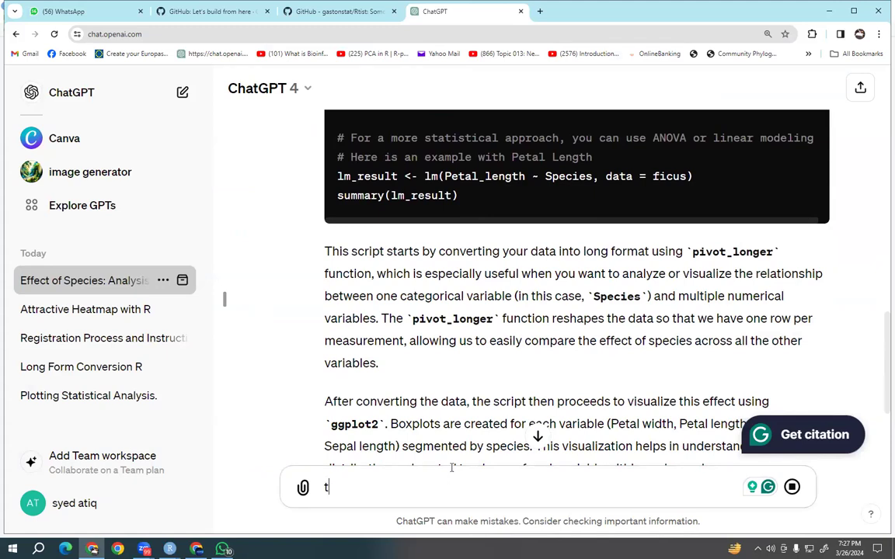
text(hanks ,)
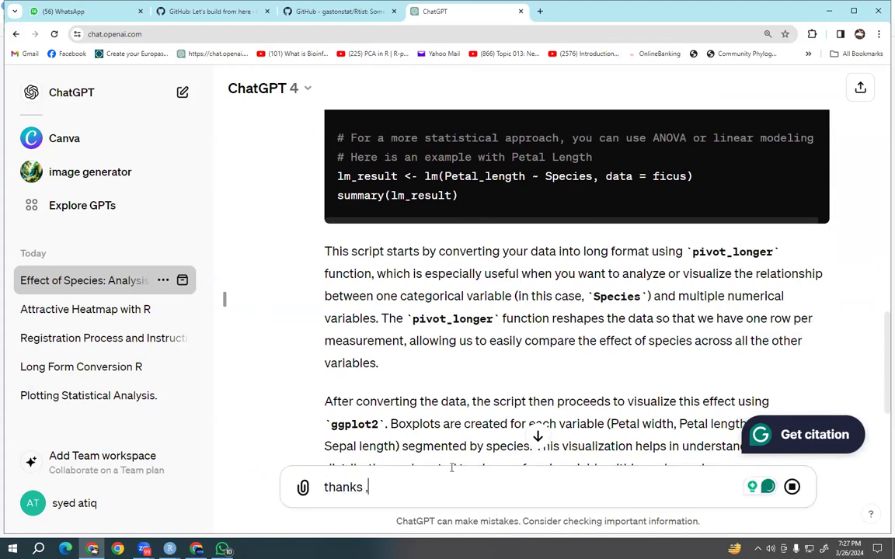
text( now i need )
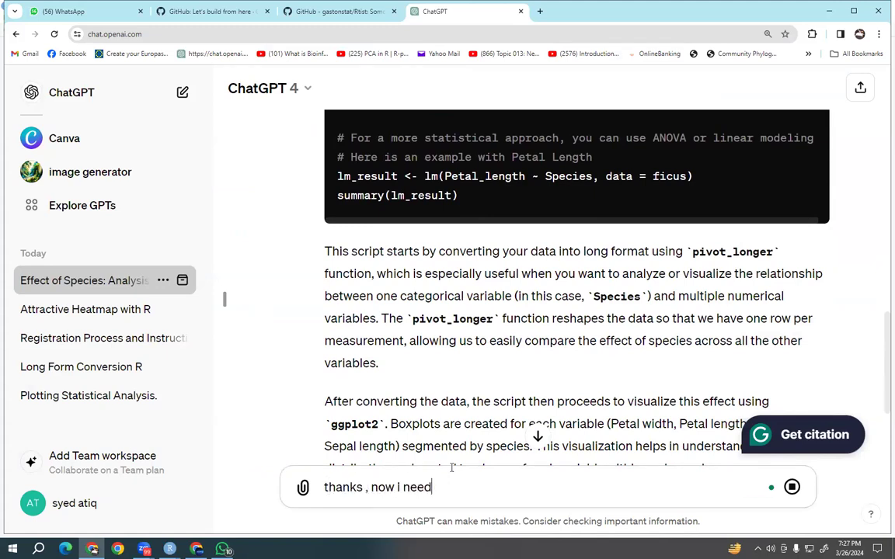
text(S1 ,S2 and S3 in i)
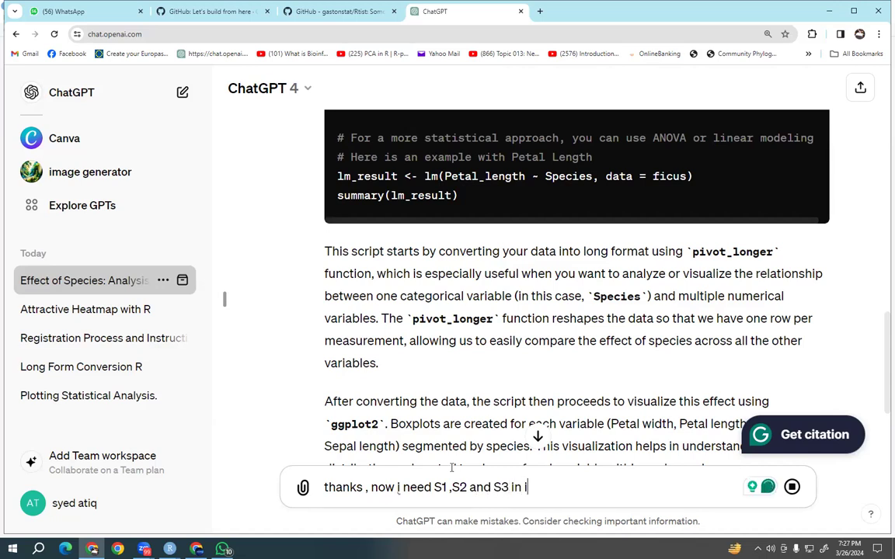
text(talic form)
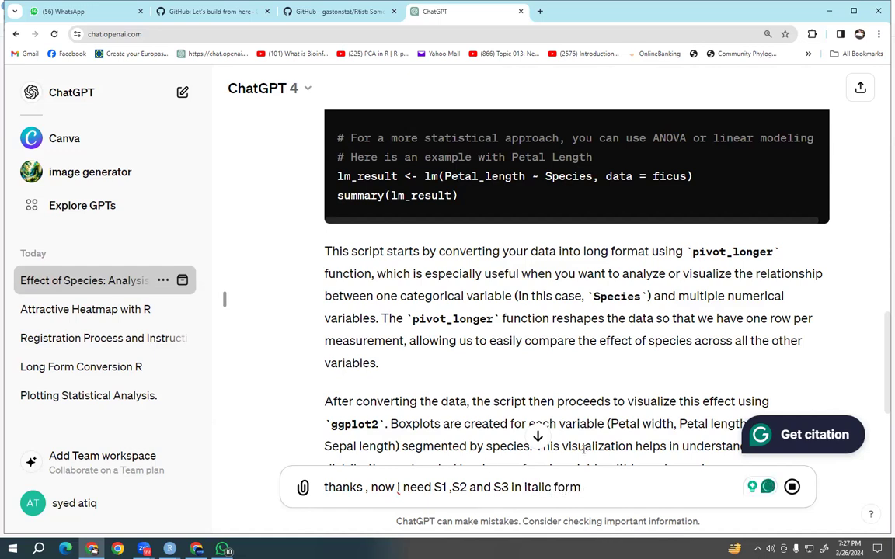
- Insert "(found in Species varaiable)" after S3 in the message and send it
click(511, 487)
text((found in So)
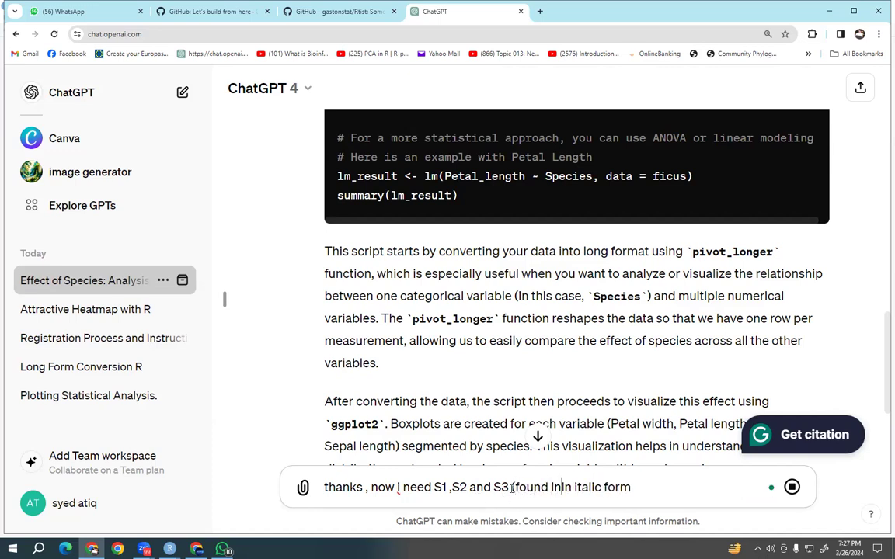
key(BackSpace)
text(pecies varaiable))
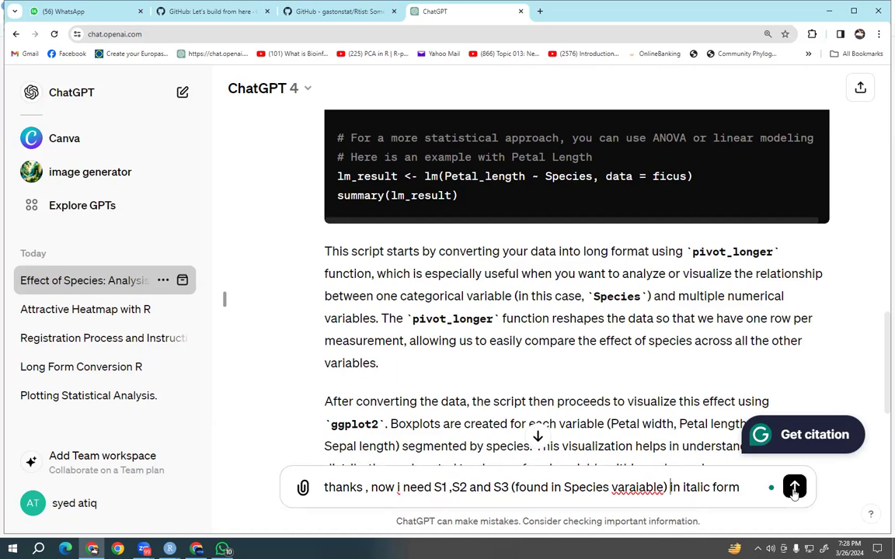
scroll(554, 379, down, 3)
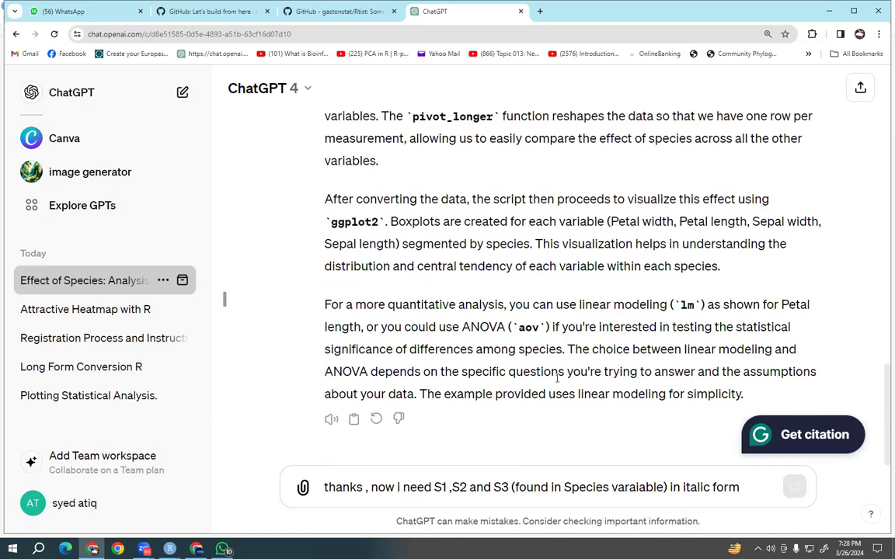
key(Return)
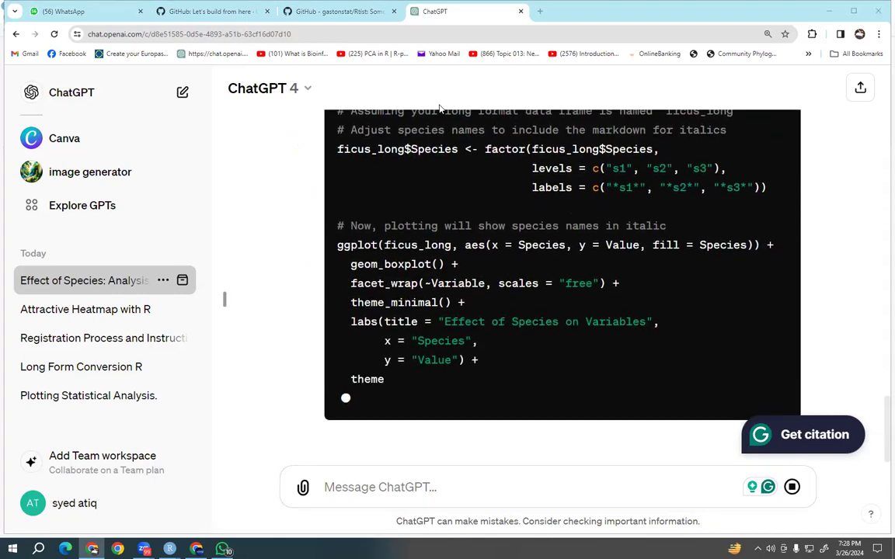
- Review ChatGPT's reply on italic species names and copy its R code block
scroll(486, 237, up, 3)
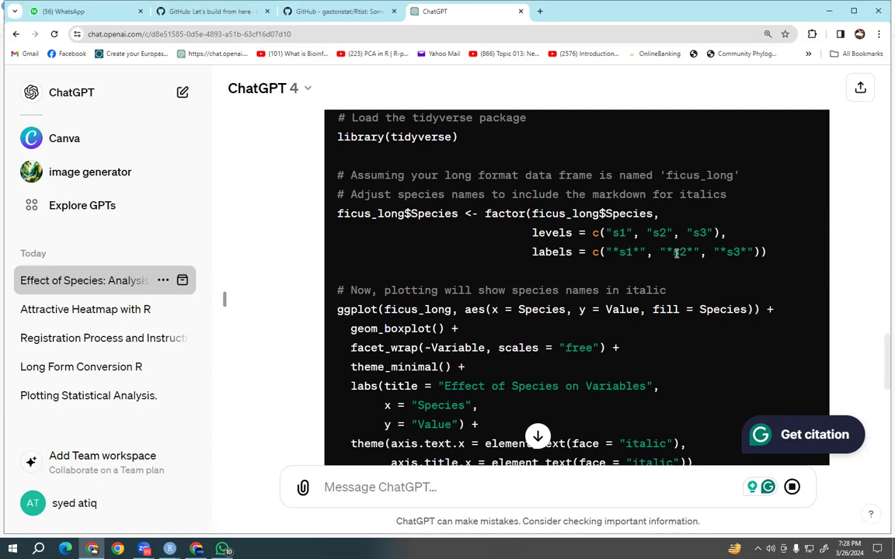
scroll(500, 277, down, 3)
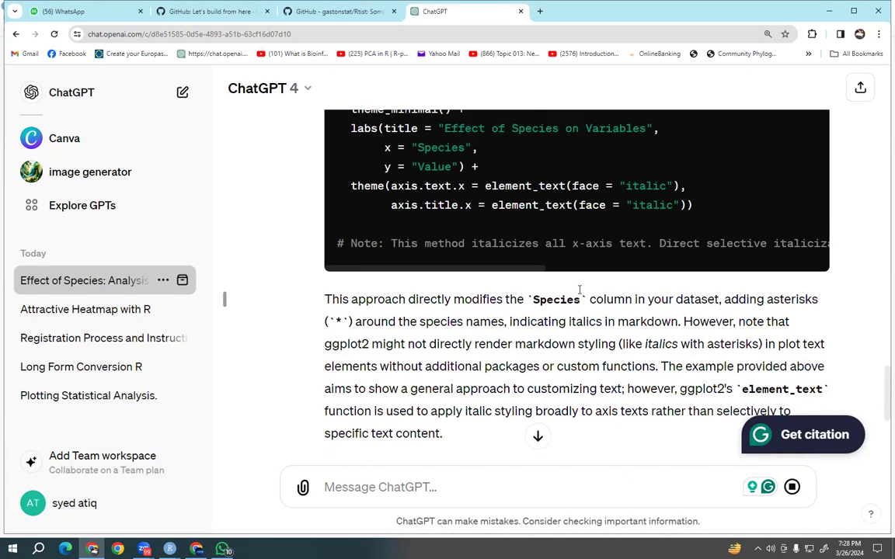
scroll(574, 219, up, 5)
click(772, 295)
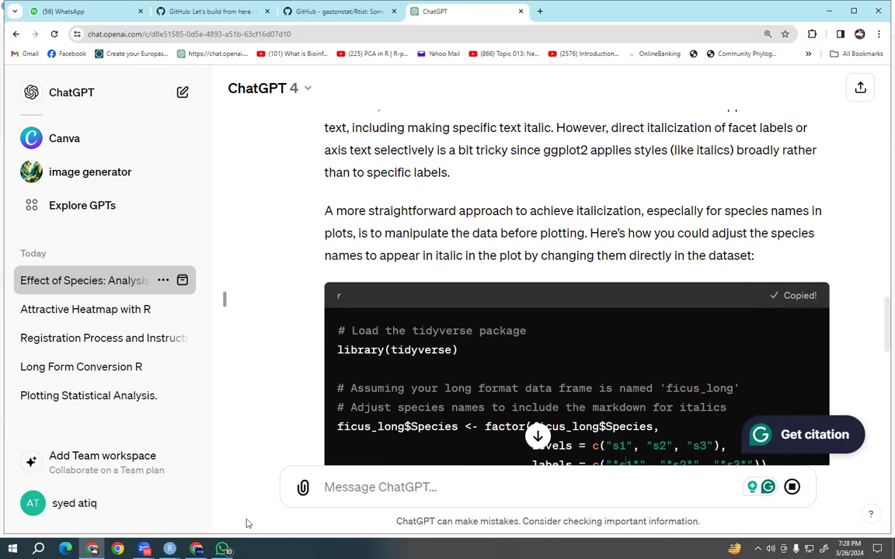
- Switch to RStudio and paste the copied italic-label code at the end of the anova n.R script
mouse_move(170, 549)
click(138, 454)
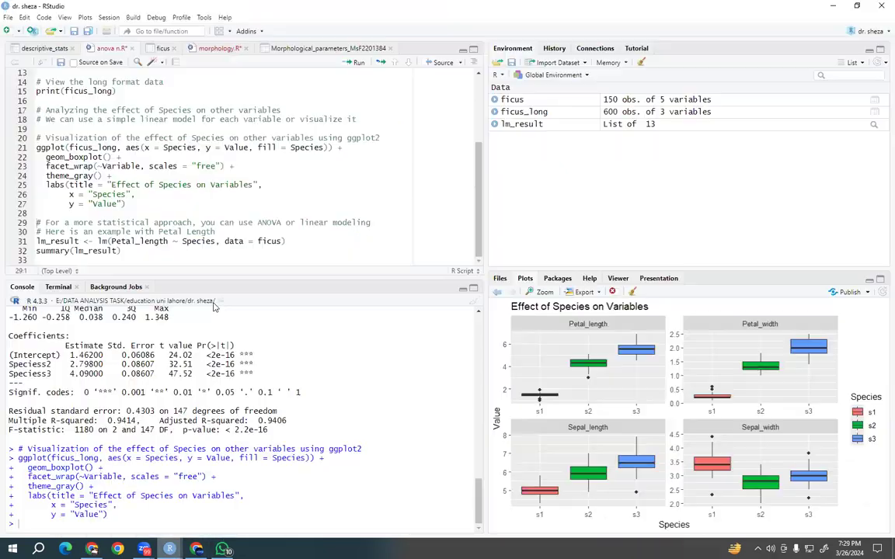
click(126, 261)
right_click(126, 262)
click(140, 289)
- Run the pasted code from the library(tidyverse) part through the factor relabelling and the ggplot boxplot call
scroll(111, 163, up, 5)
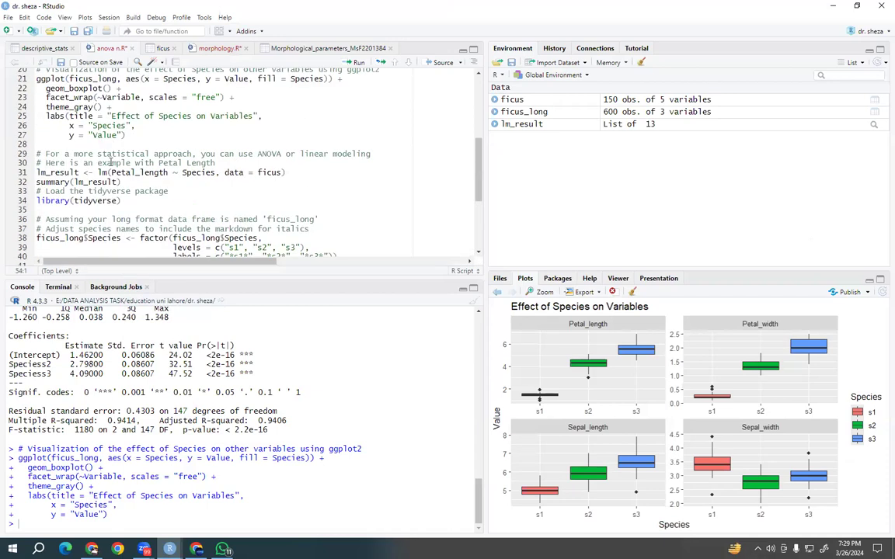
click(111, 192)
click(356, 62)
click(355, 62)
click(356, 62)
click(356, 62)
click(356, 63)
click(356, 63)
click(355, 62)
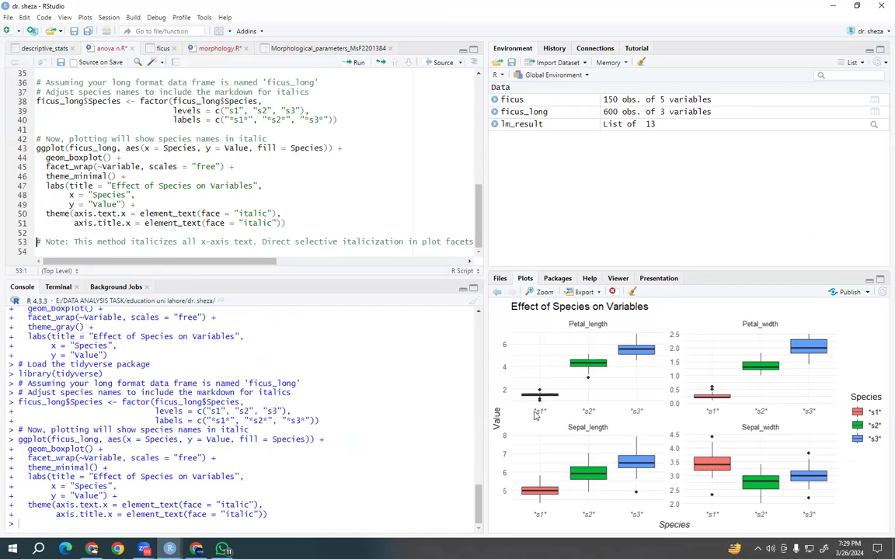
- Try removing the asterisks around s1 in the factor labels, rerun the relabelling and plot code, and undo the edit
click(230, 121)
key(BackSpace)
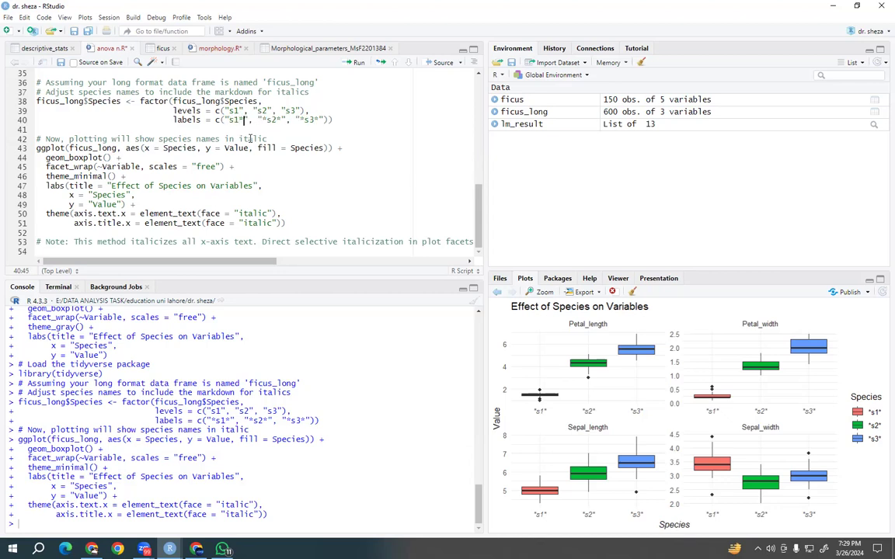
key(BackSpace)
click(357, 63)
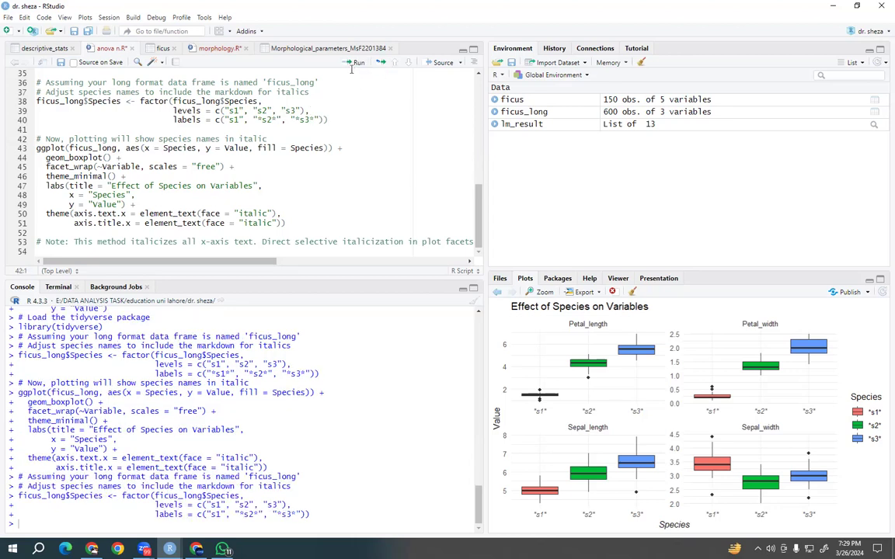
click(357, 64)
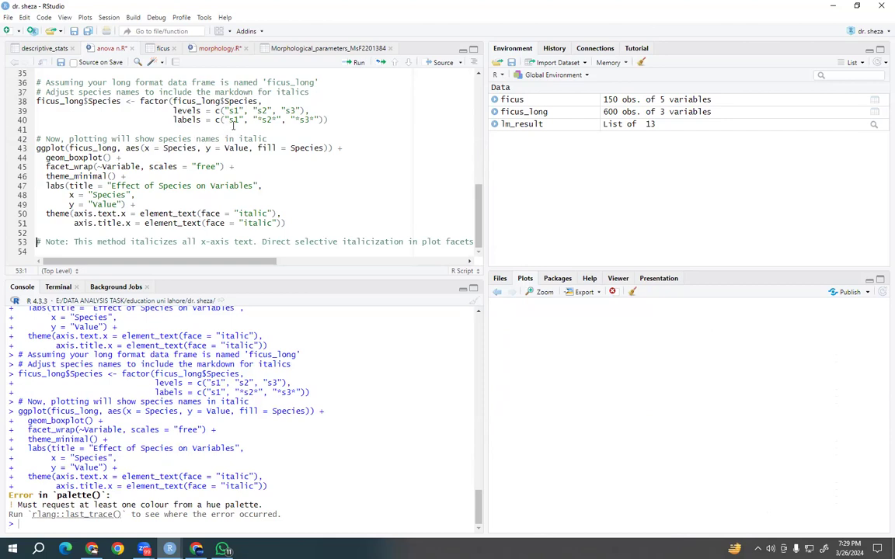
key(ctrl+z)
key(ctrl+z)
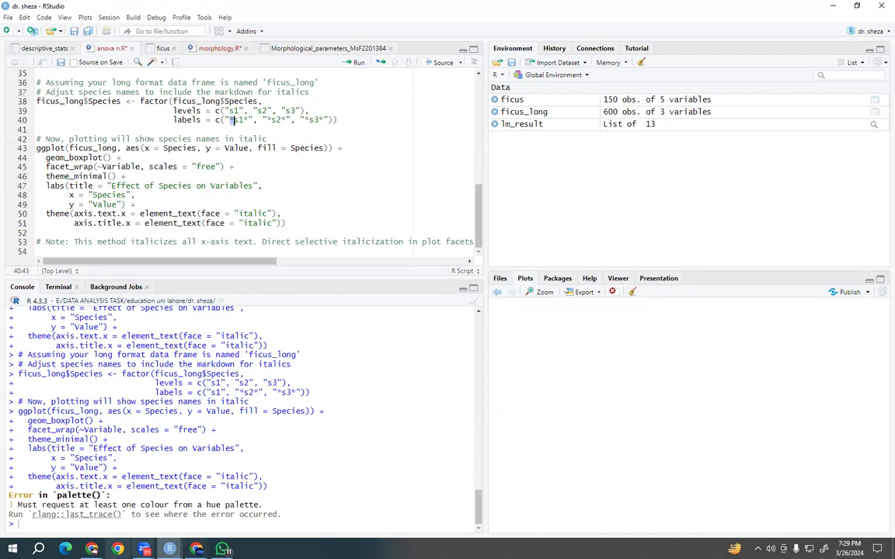
- Copy the starred species labels *s1*, *s2* and *s3* from the labels argument of the factor call
drag(324, 121, 234, 125)
right_click(234, 125)
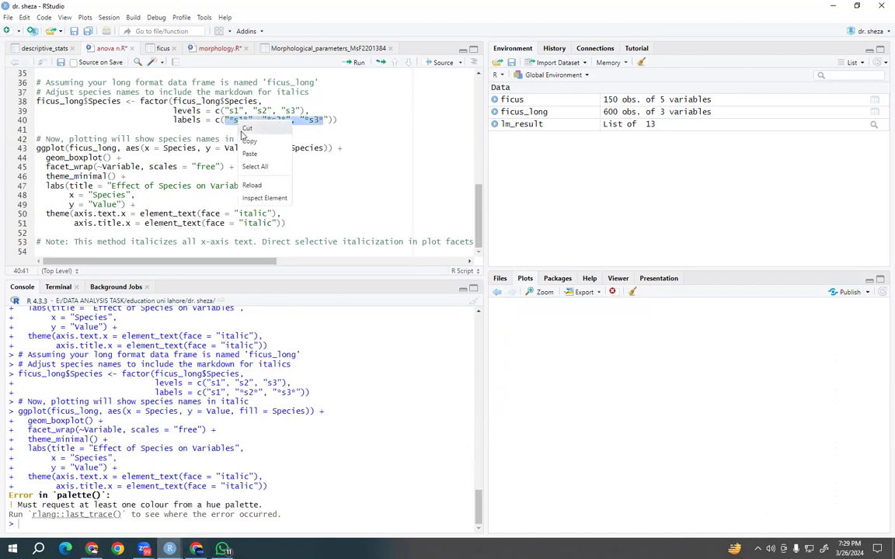
click(233, 140)
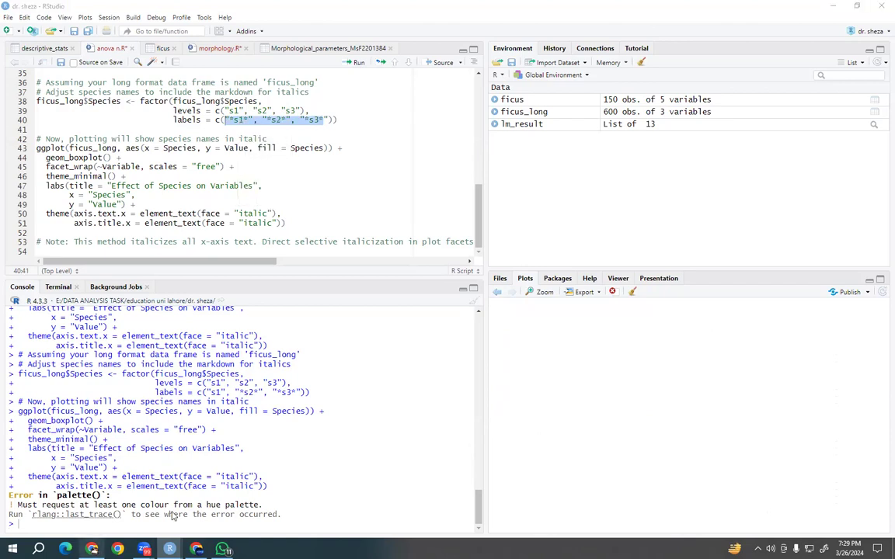
- Switch to ChatGPT in Chrome and write "thanks its working but it also give", followed by the copied labels and ".. i need"
click(92, 549)
text(t)
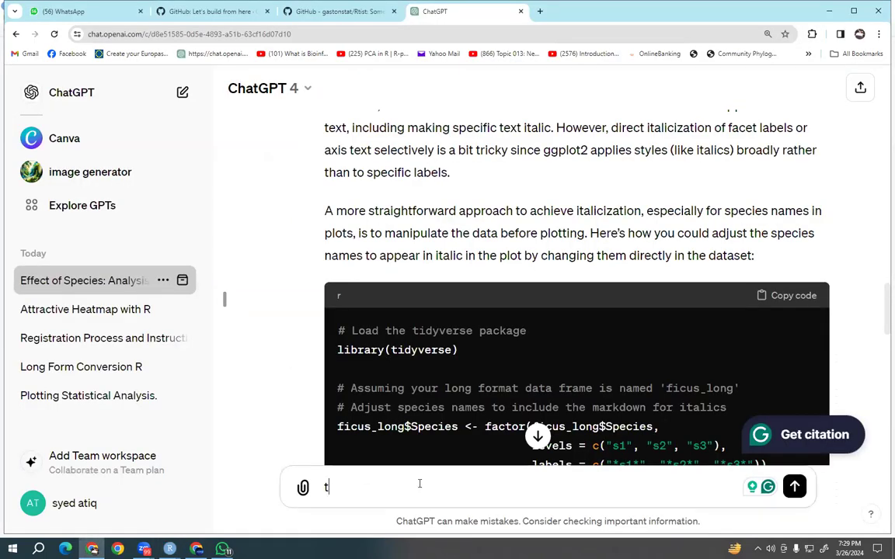
text(hank)
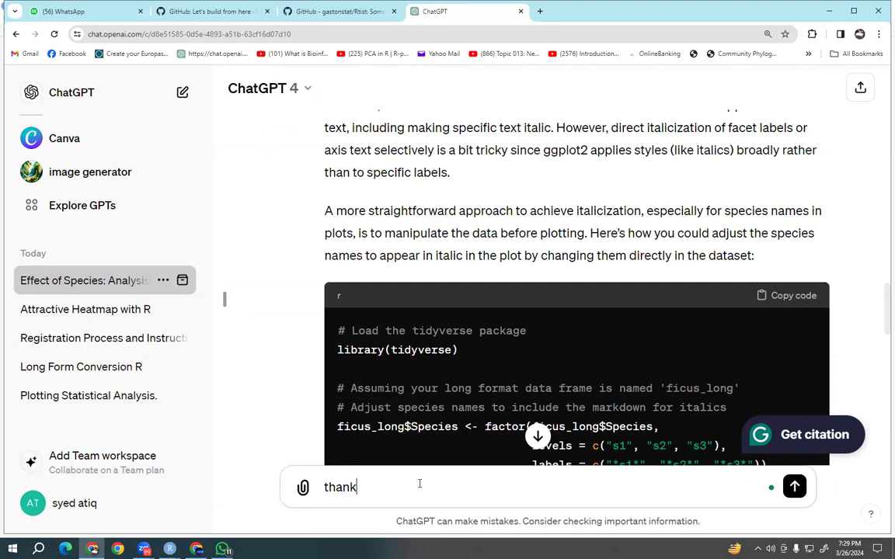
text(s its working but it a)
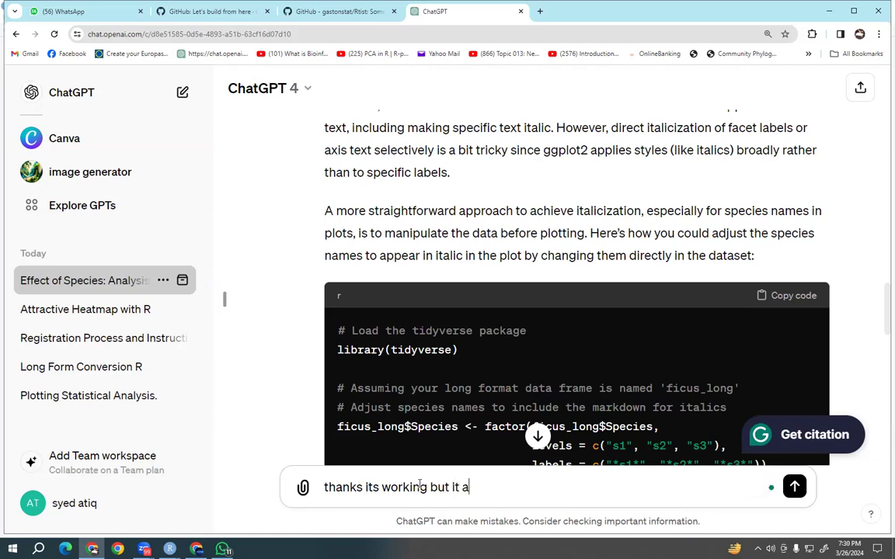
text(lso give)
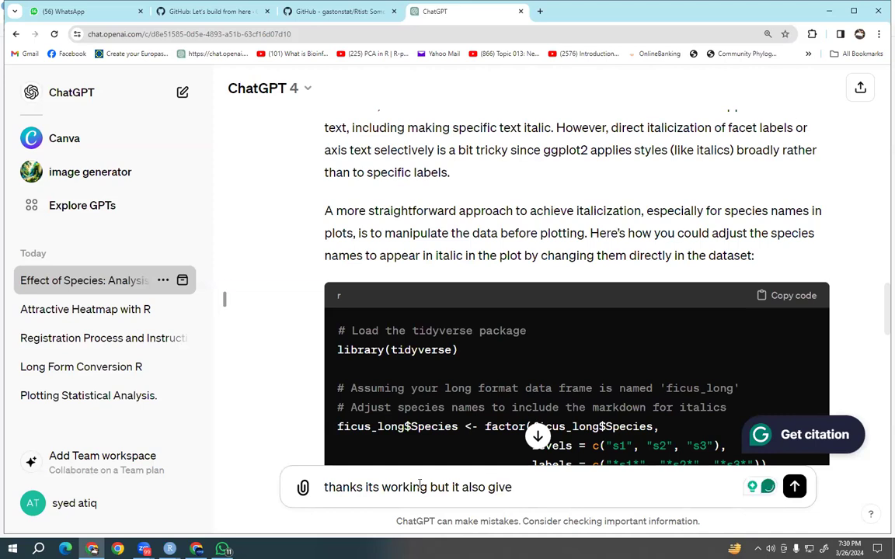
key(ctrl+v)
text(.. i need)
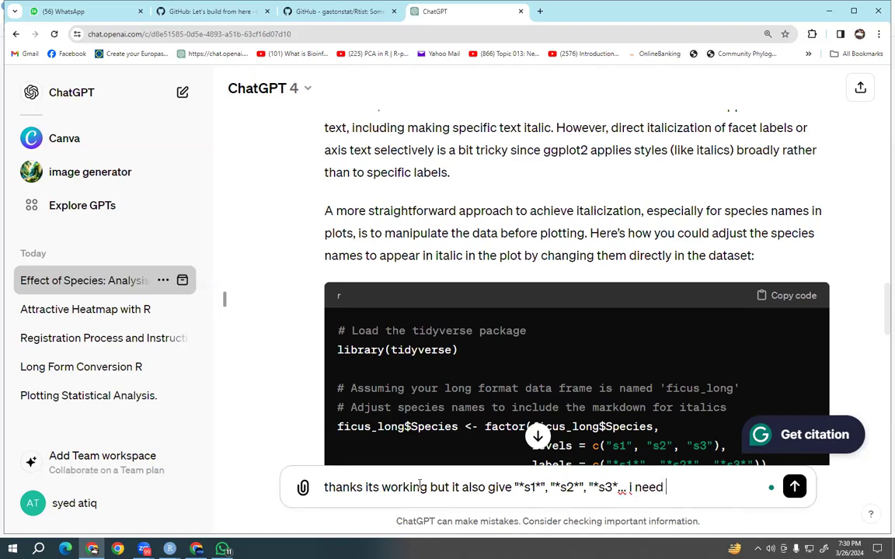
- Finish the message with "italic but wouthout stars" and send it
text( ita)
text(lic w)
text(but)
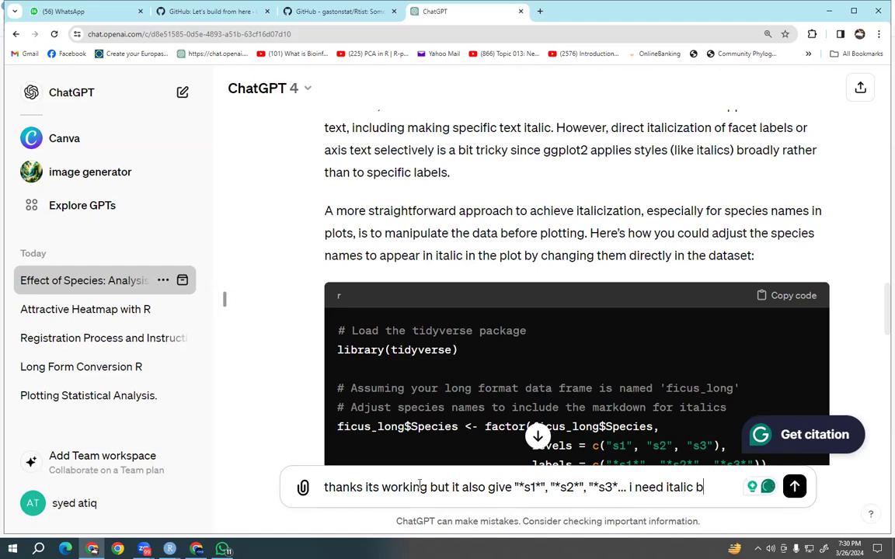
text( wo)
text(uth)
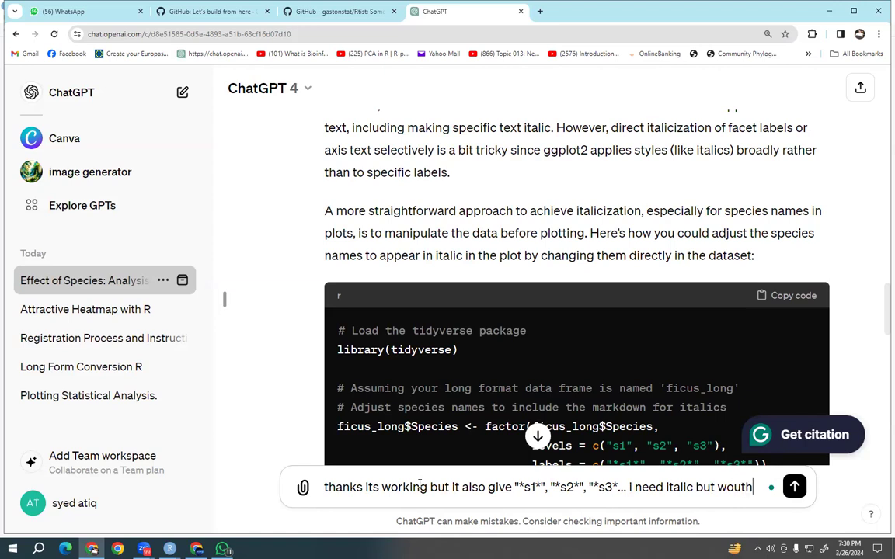
text(out s)
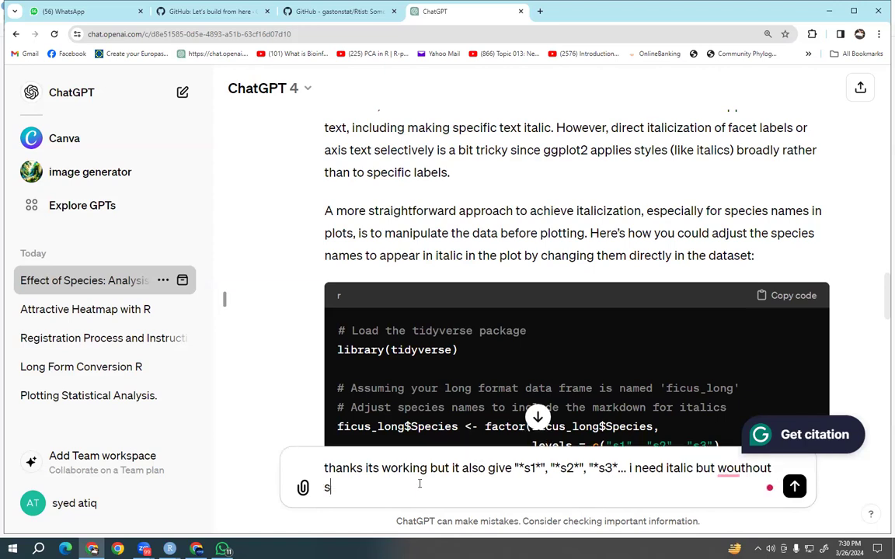
text(tars)
key(Return)
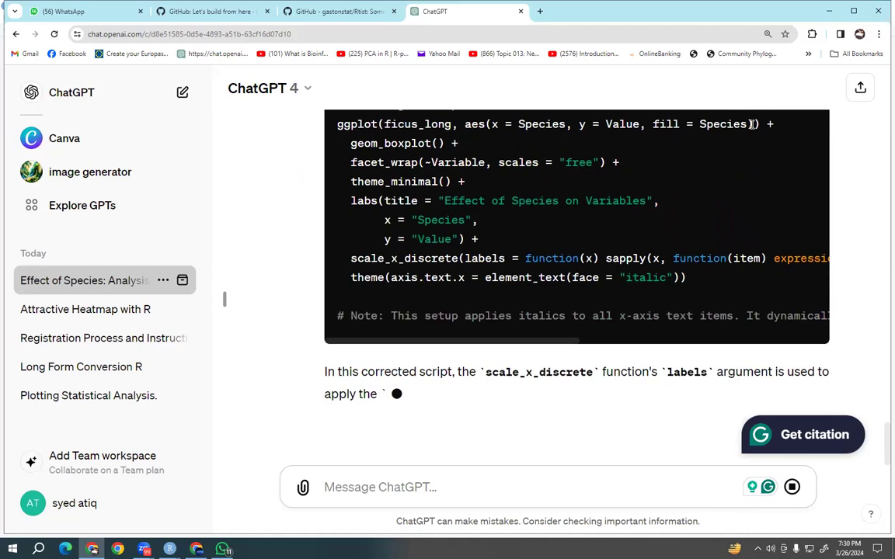
- Copy the corrected scale_x_discrete plotting code from ChatGPT's reply and switch back to the RStudio script
scroll(759, 101, up, 3)
click(793, 264)
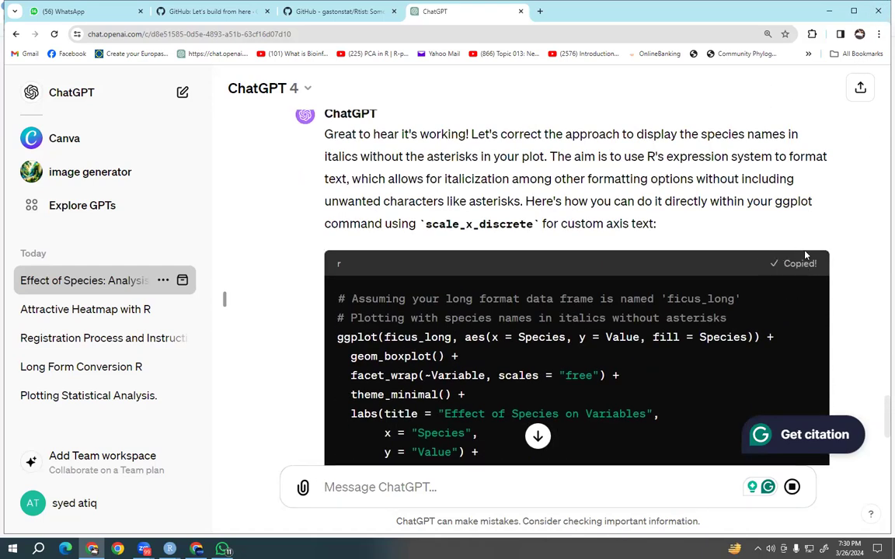
mouse_move(169, 549)
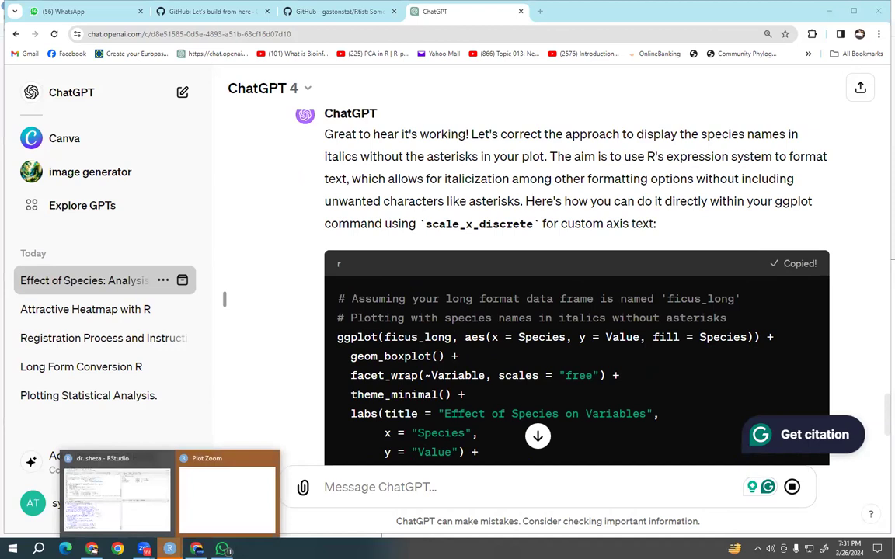
click(116, 493)
- Add eight blank lines at the end of the anova n.R script and paste the copied plotting code below them
click(247, 250)
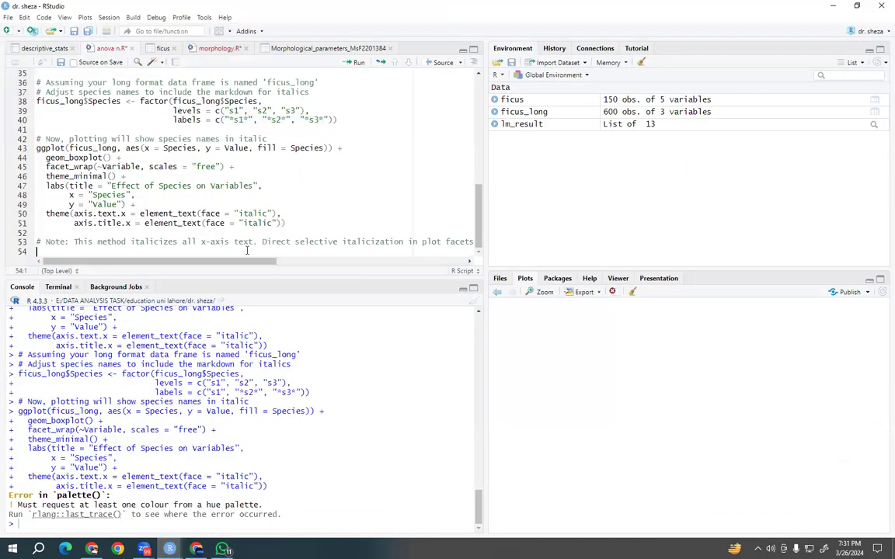
key(Return)
key(Return)
key(Return)
key(Return)
key(Return)
key(Return)
key(Return)
key(Return)
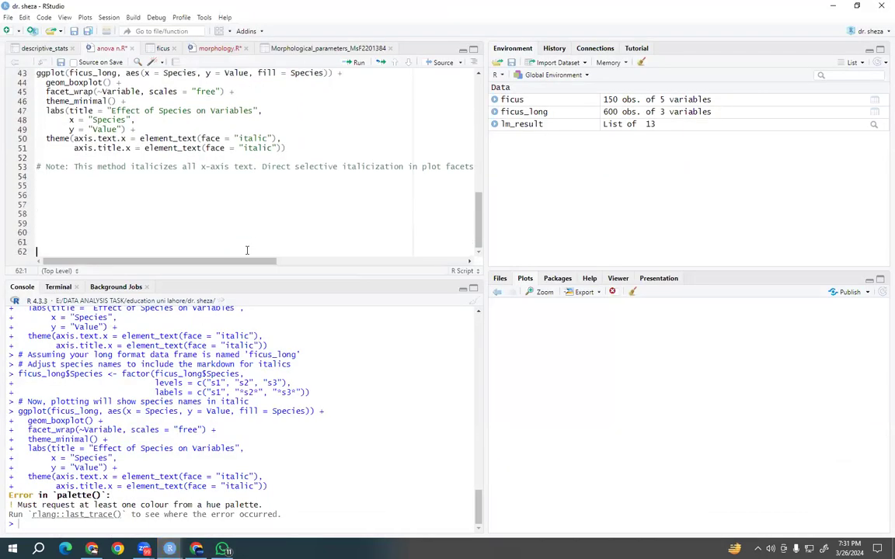
key(ctrl+v)
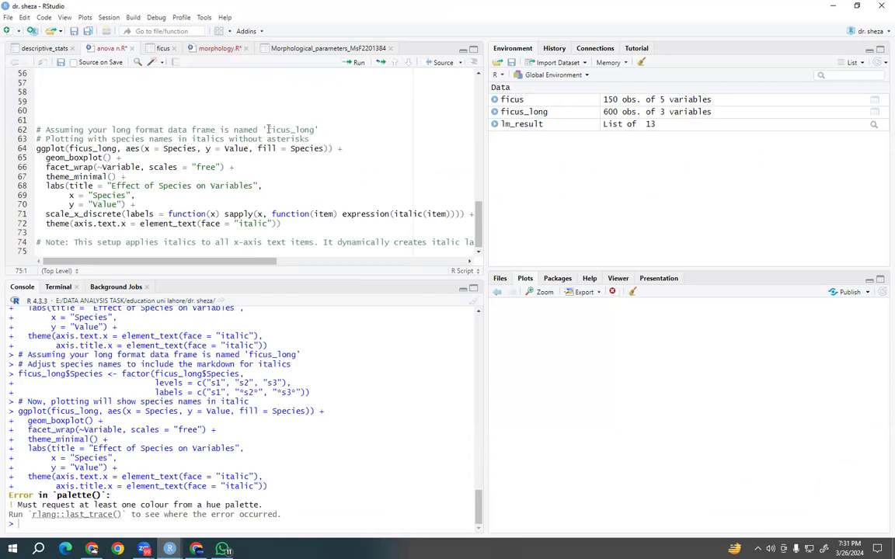
- Run the newly pasted ggplot code and show the error backtrace with rlang::last_trace()
scroll(264, 155, up, 2)
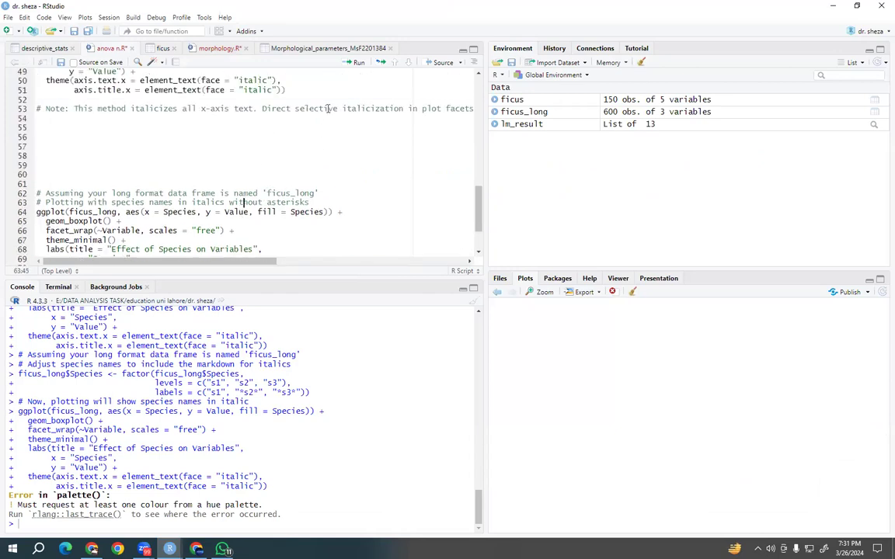
click(357, 63)
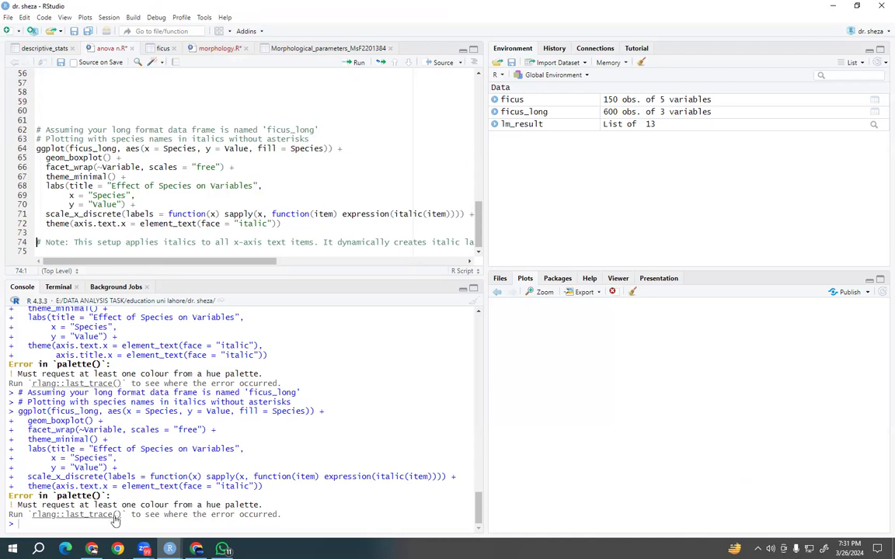
click(91, 514)
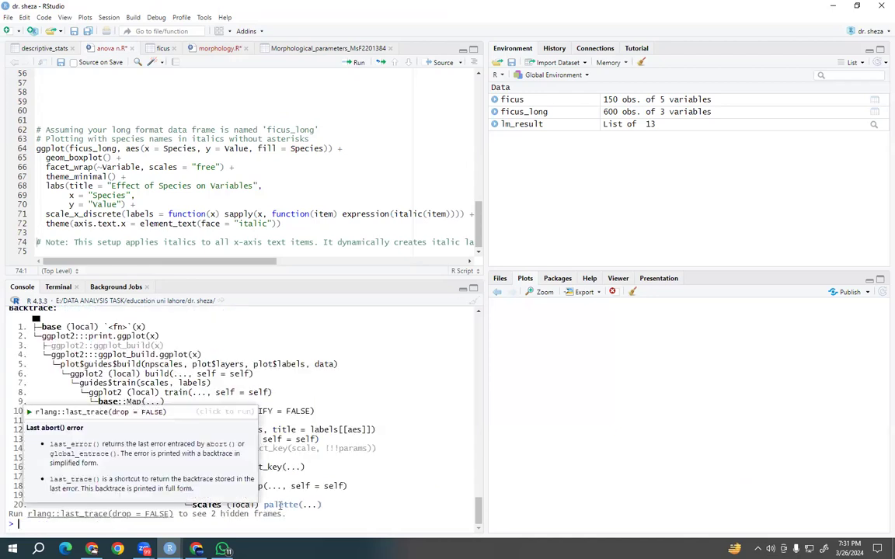
- Copy the console output from the latest palette() error through the end of its backtrace
drag(286, 514, 9, 339)
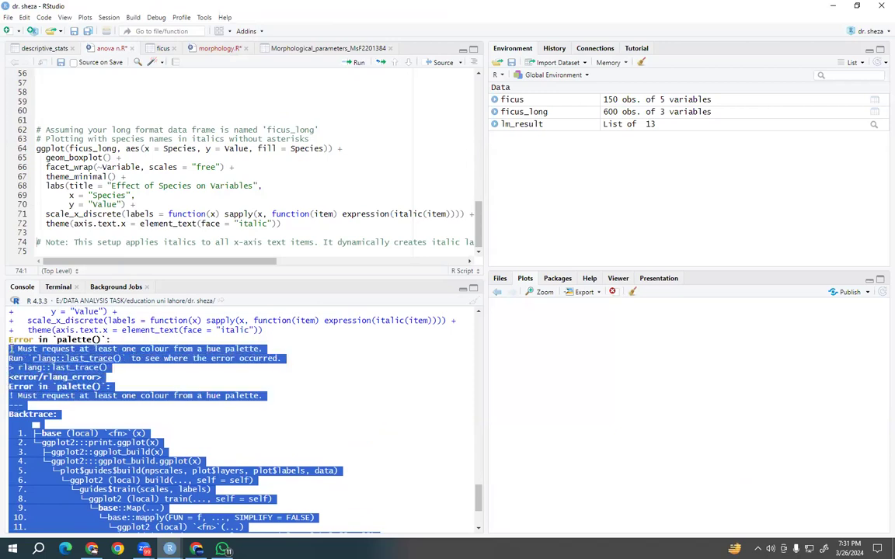
right_click(70, 363)
click(79, 382)
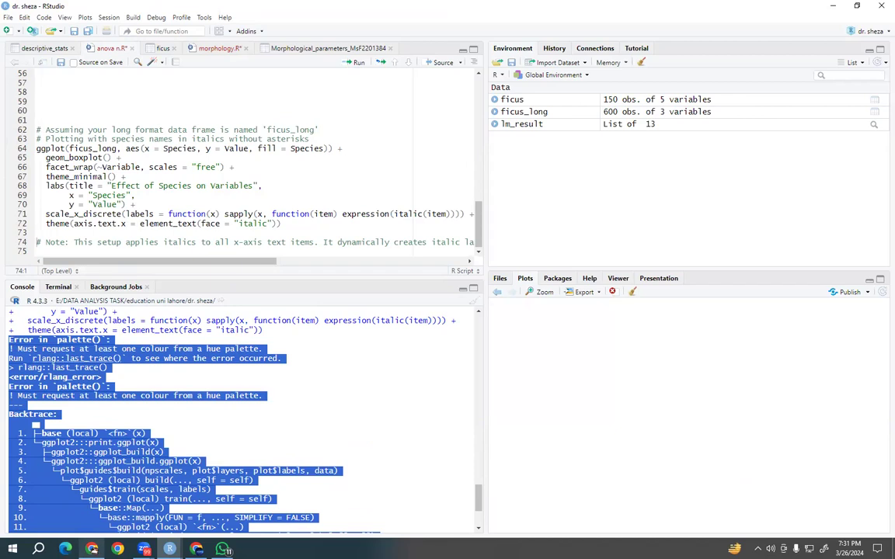
- Switch to ChatGPT, send the copied error output as a message, and look through the suggested fixes in its reply
key(alt+Tab)
scroll(400, 350, down, 5)
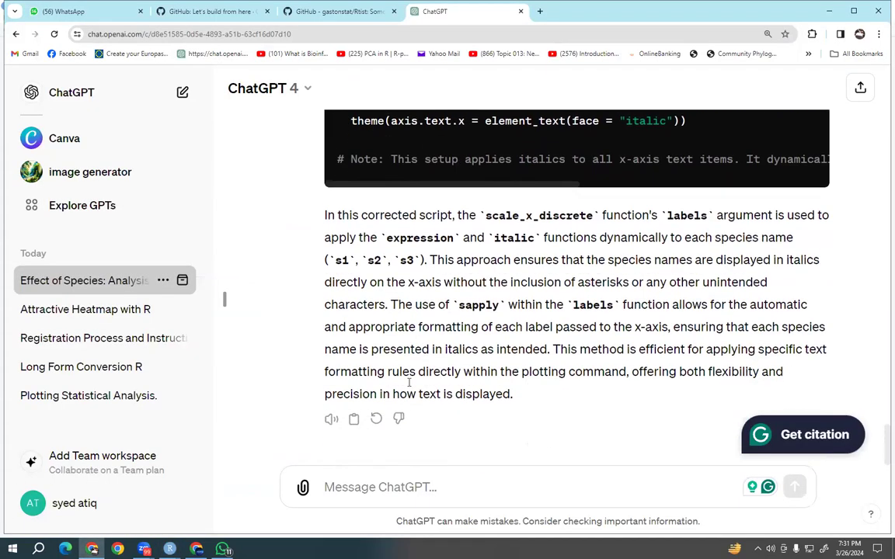
right_click(400, 478)
click(404, 359)
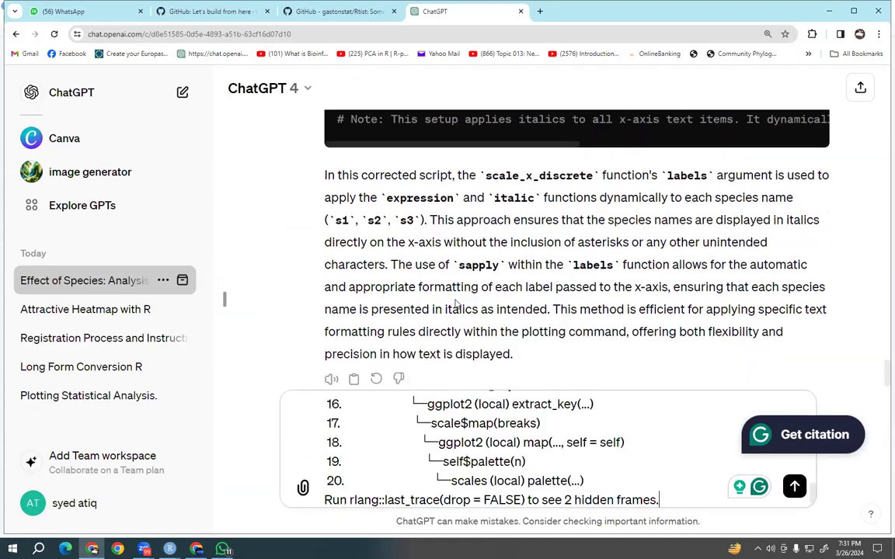
click(796, 489)
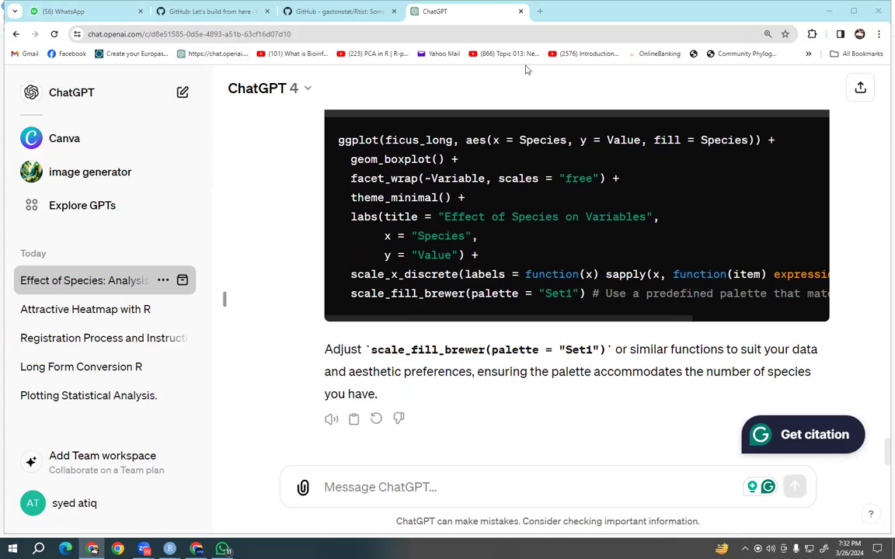
scroll(640, 234, up, 5)
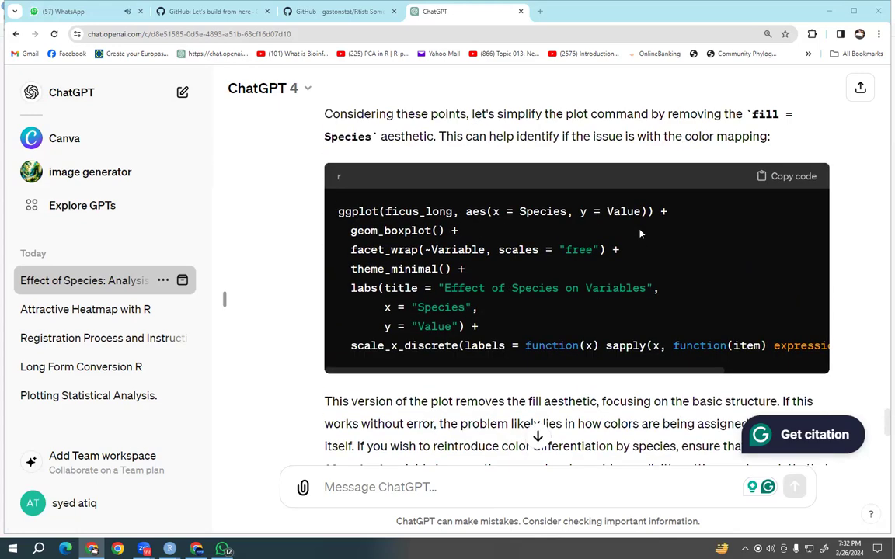
- Copy ChatGPT's simplified boxplot code without the fill = Species aesthetic and switch to RStudio
scroll(640, 233, up, 3)
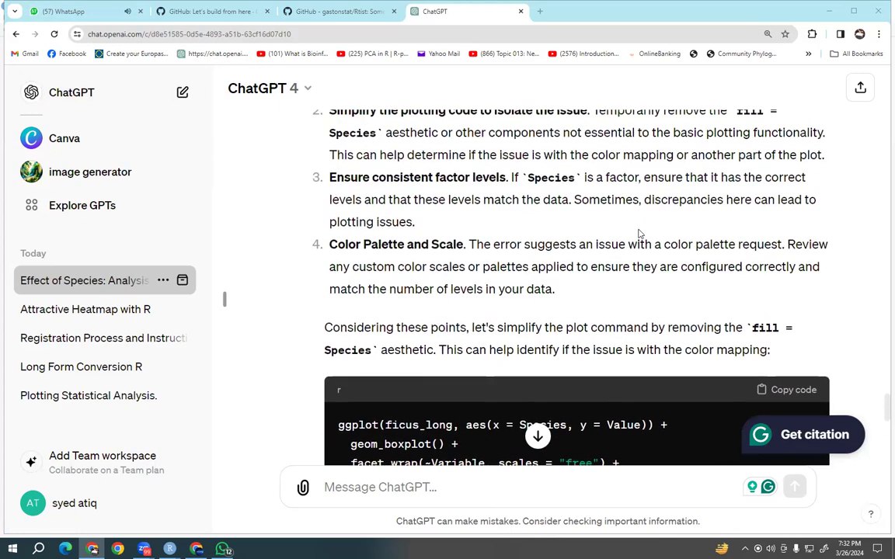
scroll(640, 234, down, 2)
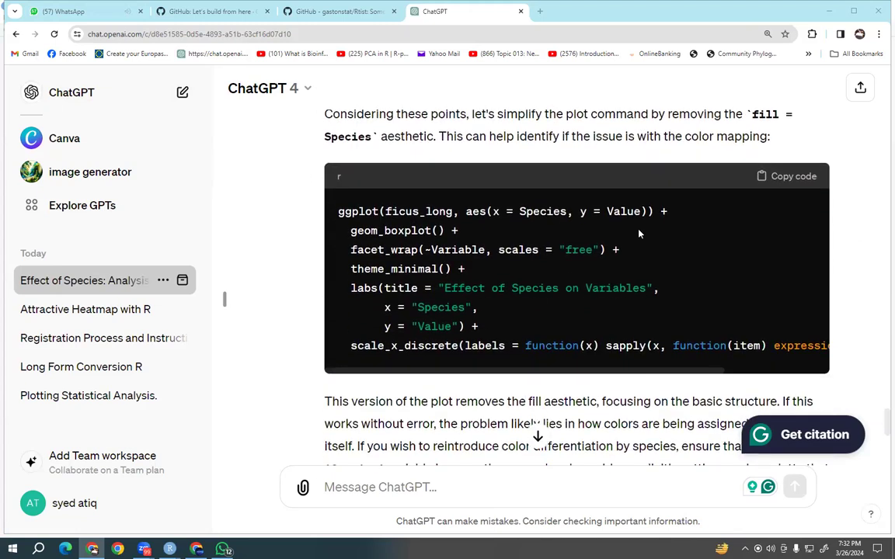
click(798, 175)
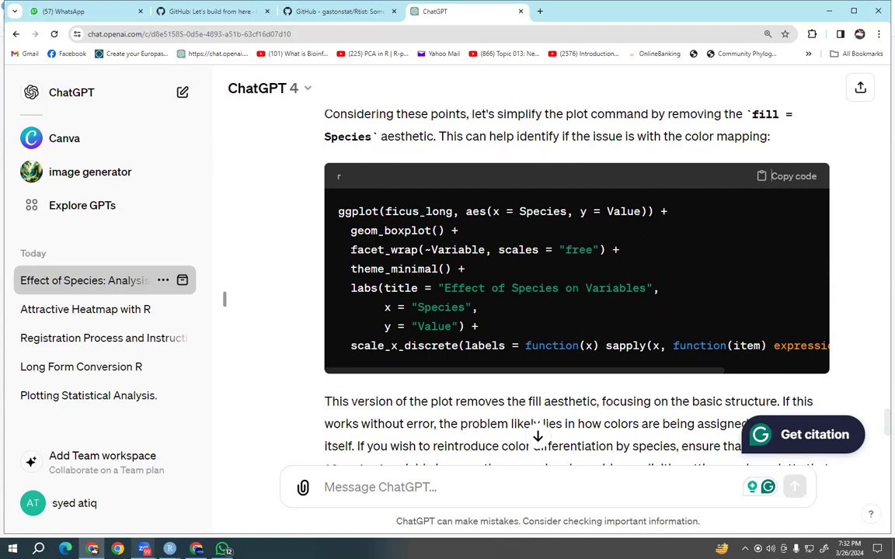
mouse_move(169, 549)
click(136, 494)
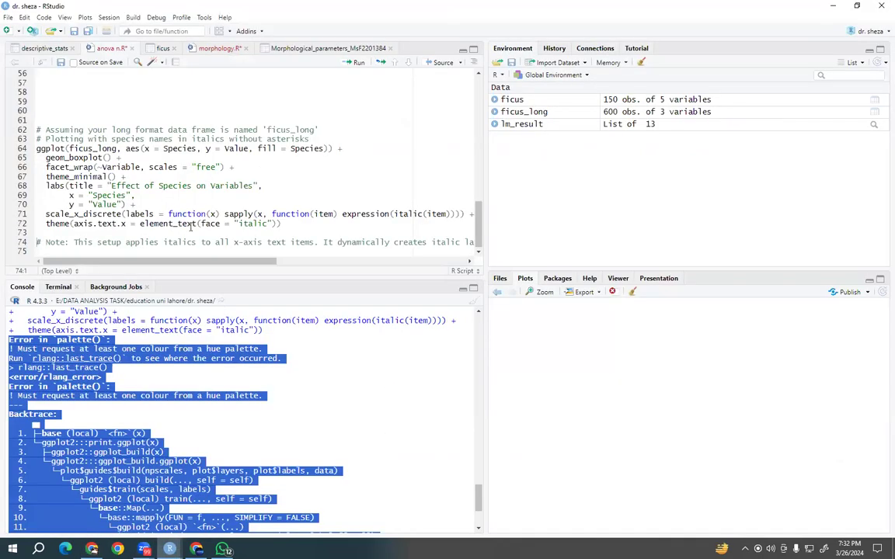
- Add four blank lines at the end of the anova n.R script, paste the simplified plotting code there and run it
key(Return)
key(Return)
key(Return)
key(Return)
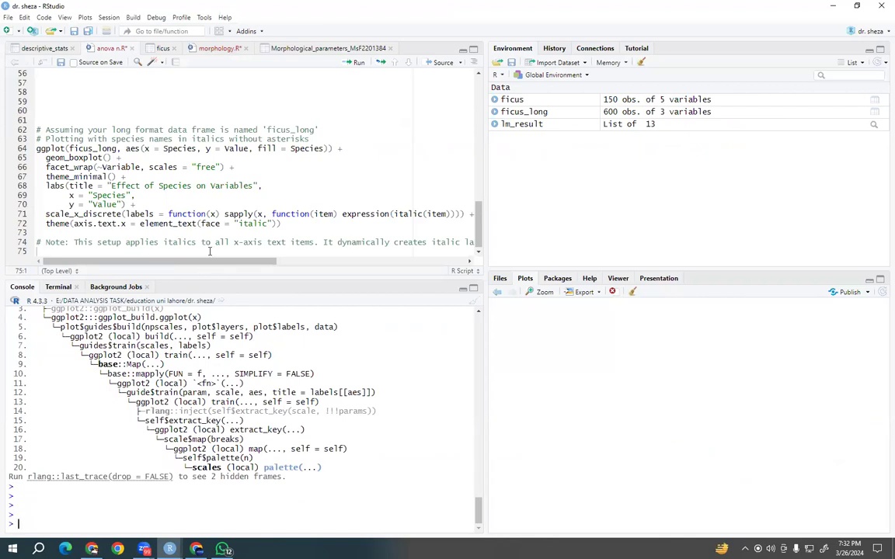
key(Return)
key(Return)
key(Return)
key(Return)
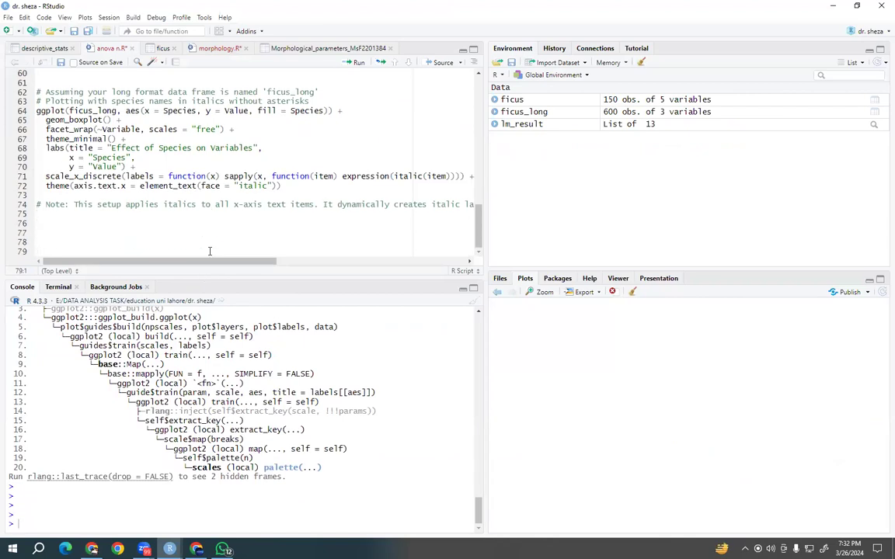
key(ctrl+v)
click(136, 177)
click(359, 65)
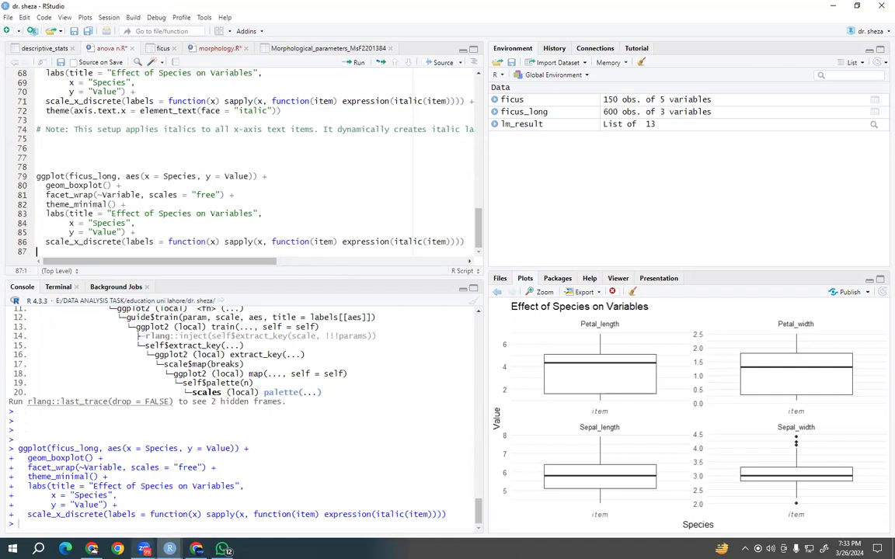
- Switch to ChatGPT, copy the plot code that uses scale_fill_brewer(palette = "Set1"), and return to RStudio
key(alt+Tab)
scroll(410, 301, down, 8)
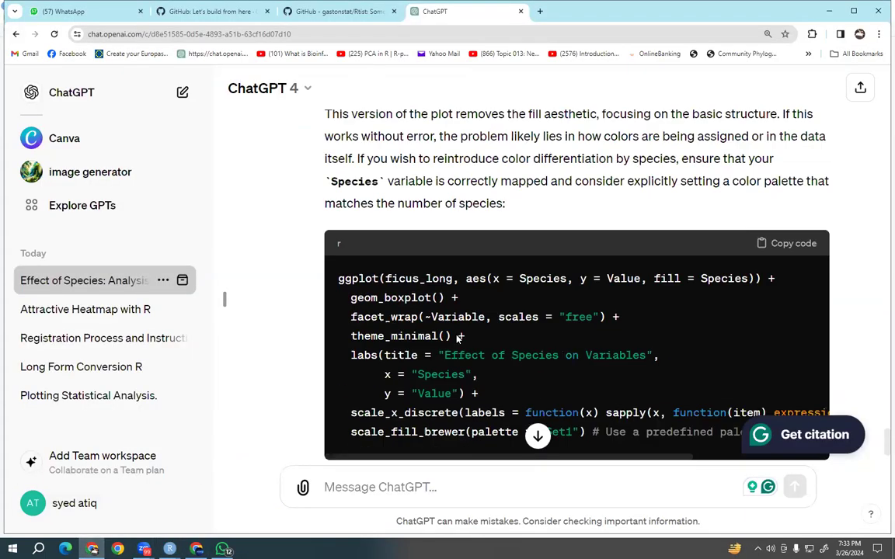
scroll(797, 250, up, 2)
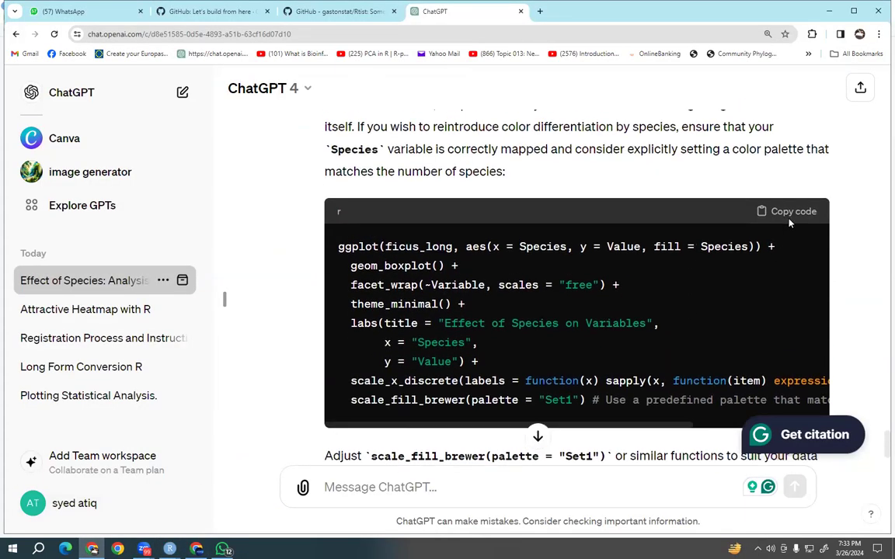
scroll(433, 303, down, 2)
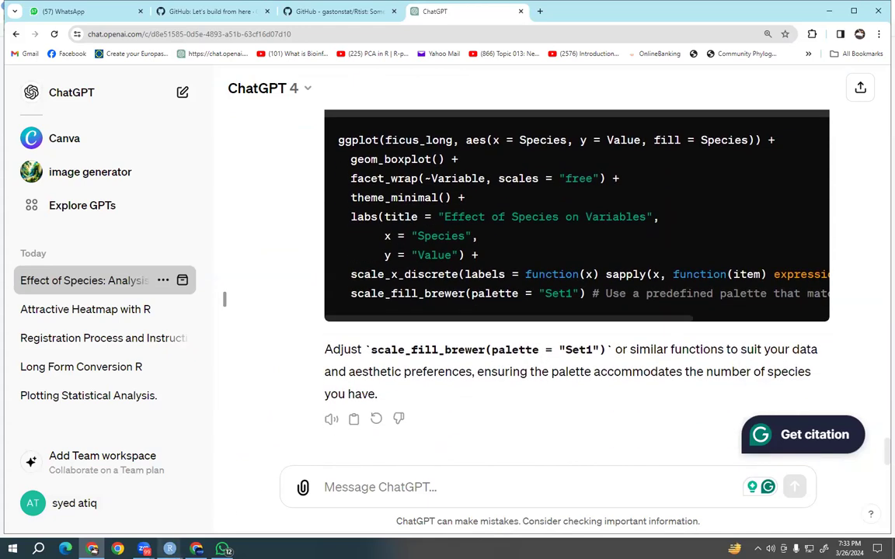
mouse_move(169, 549)
click(147, 489)
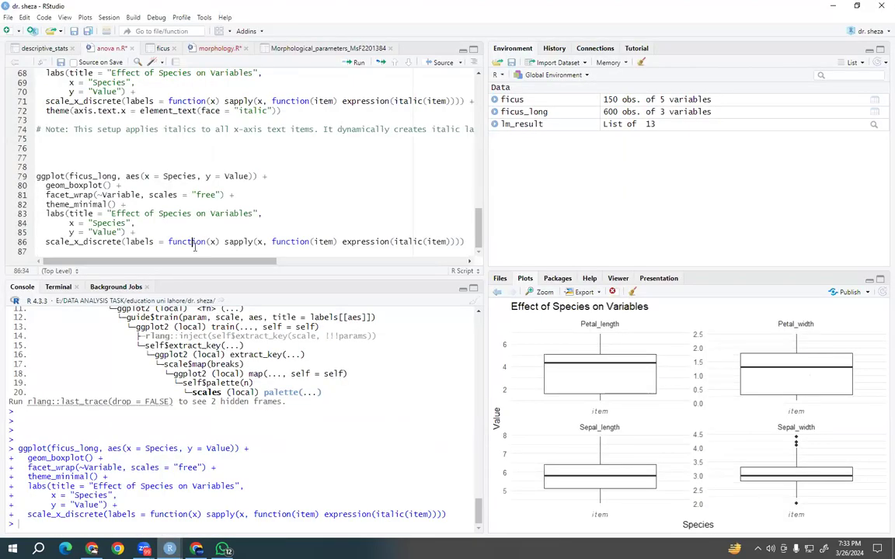
- Add four blank lines at the end of the script, paste the Set1 palette version of the plot code and run it
click(327, 254)
key(Return)
key(Return)
key(Return)
key(Return)
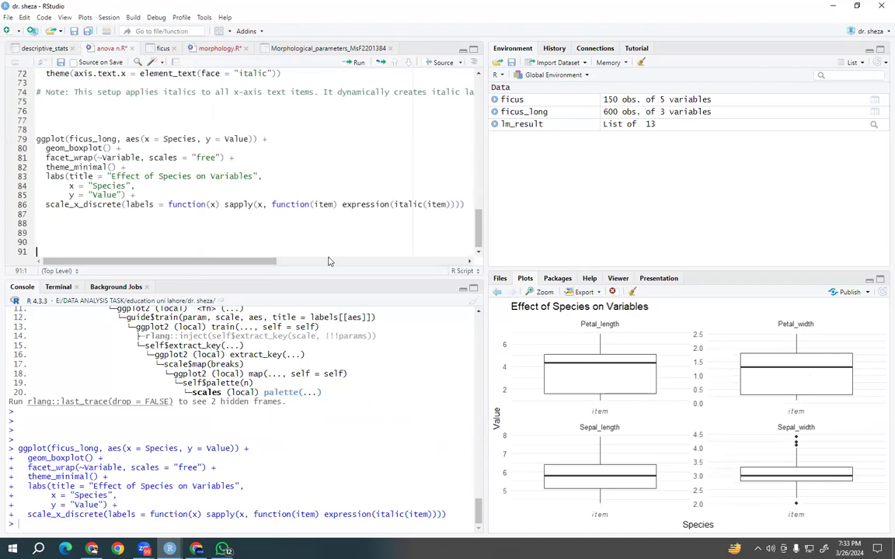
key(ctrl+v)
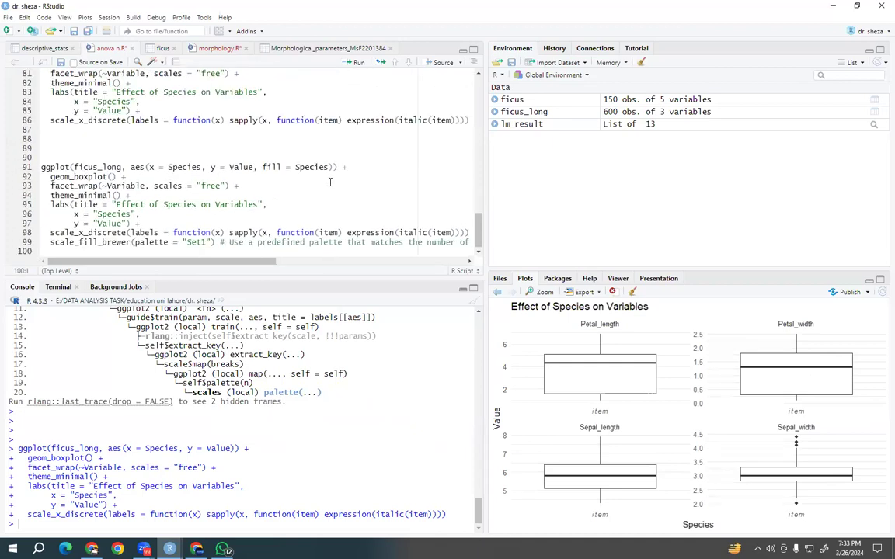
click(358, 63)
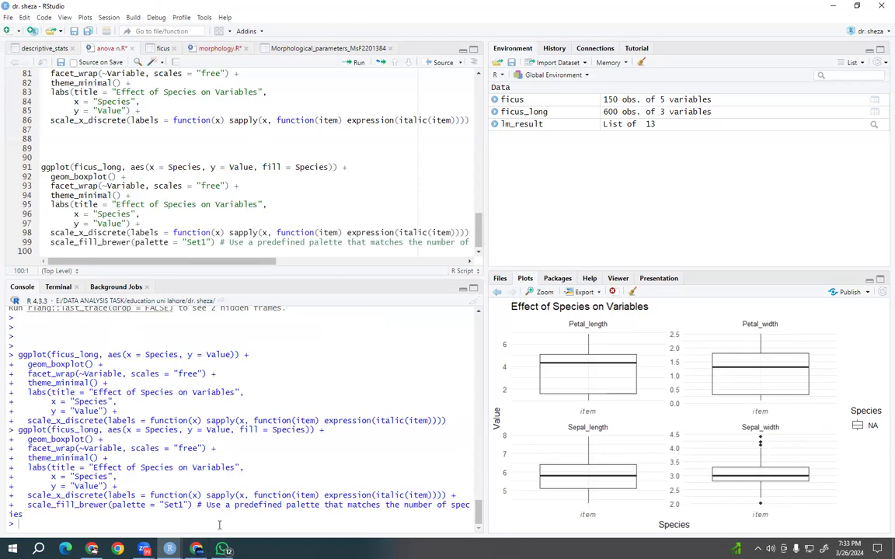
- Go back through the plot history to the earlier boxplots coloured by species
mouse_move(91, 549)
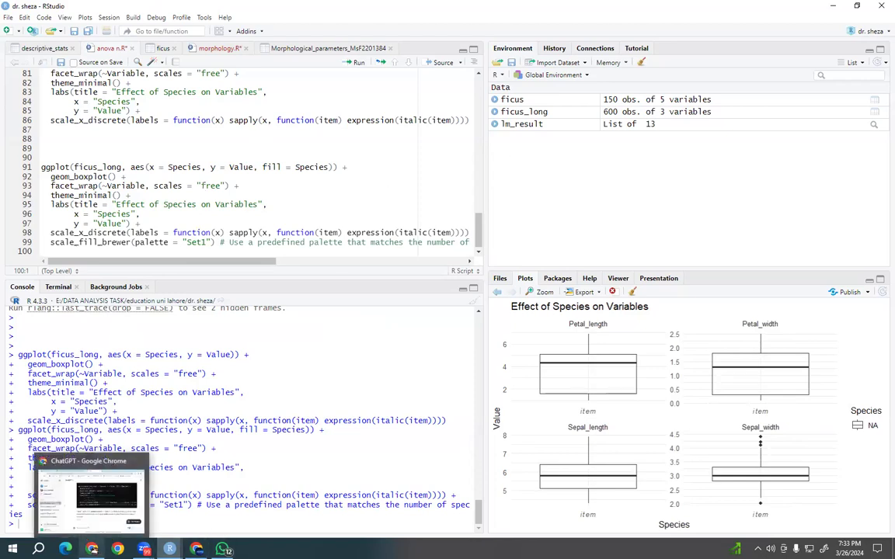
click(499, 292)
click(499, 292)
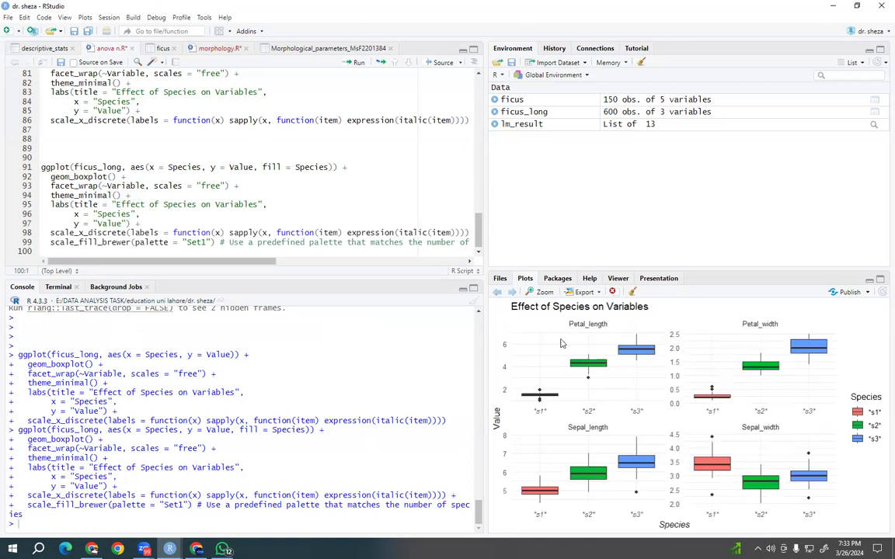
- Rerun the plotting blocks one after another, from the "Now, plotting will show species names in italic" comment to the script's end
scroll(145, 230, up, 15)
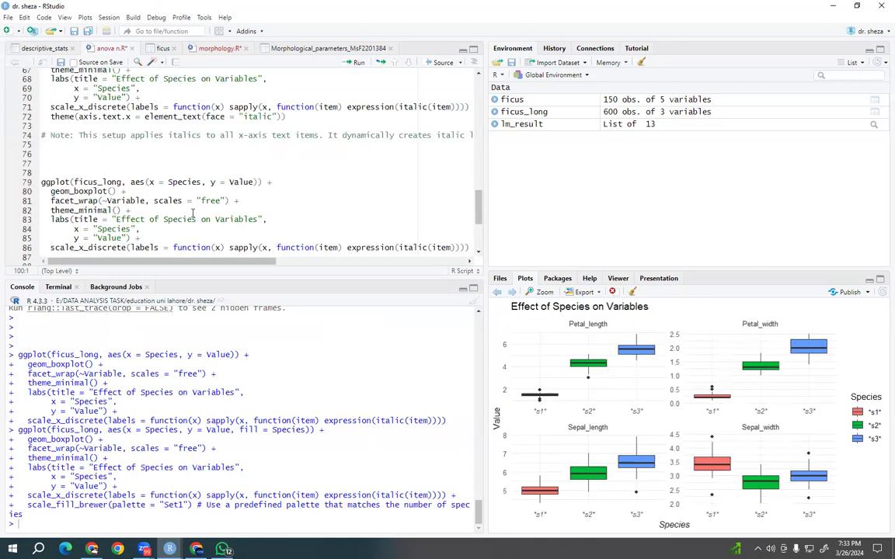
scroll(193, 211, up, 1)
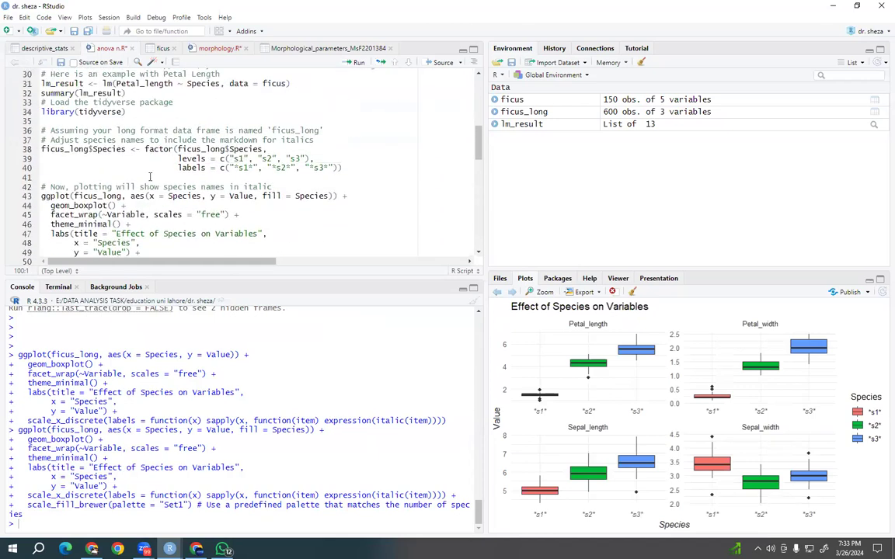
click(121, 186)
click(357, 62)
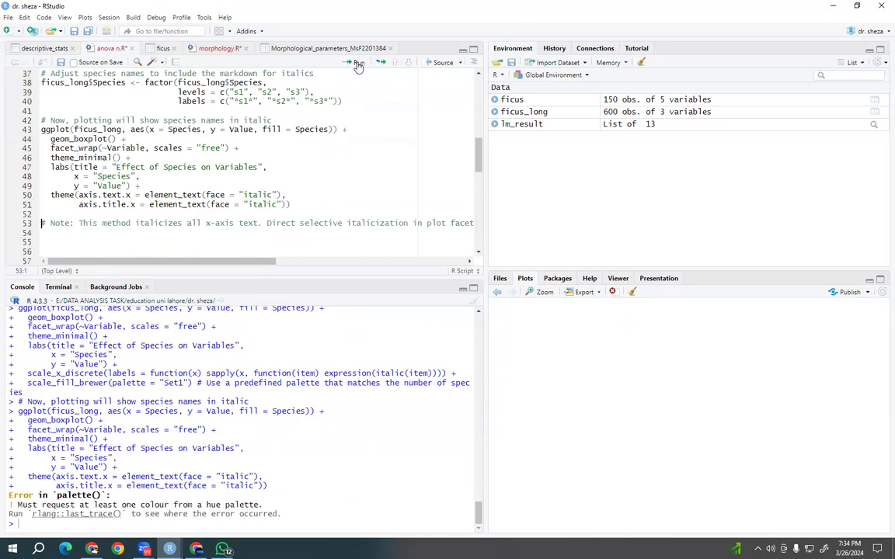
click(358, 64)
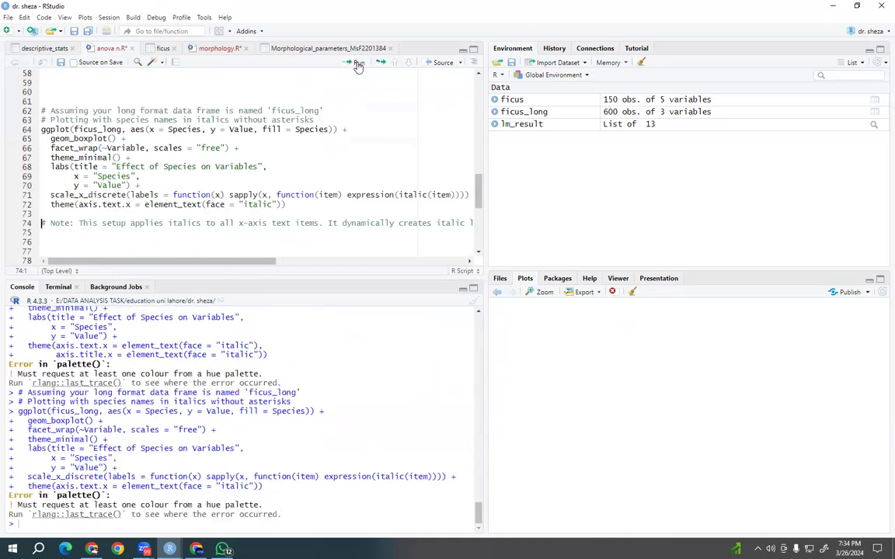
click(357, 63)
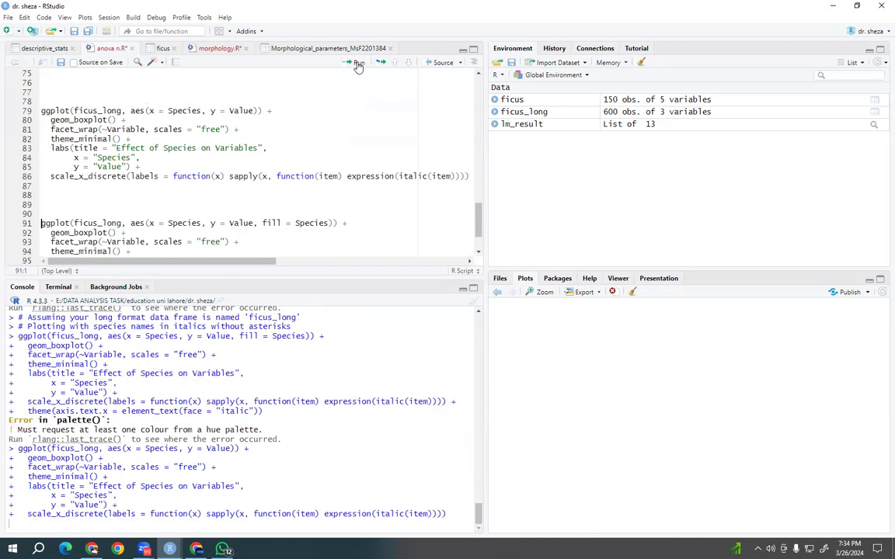
click(357, 64)
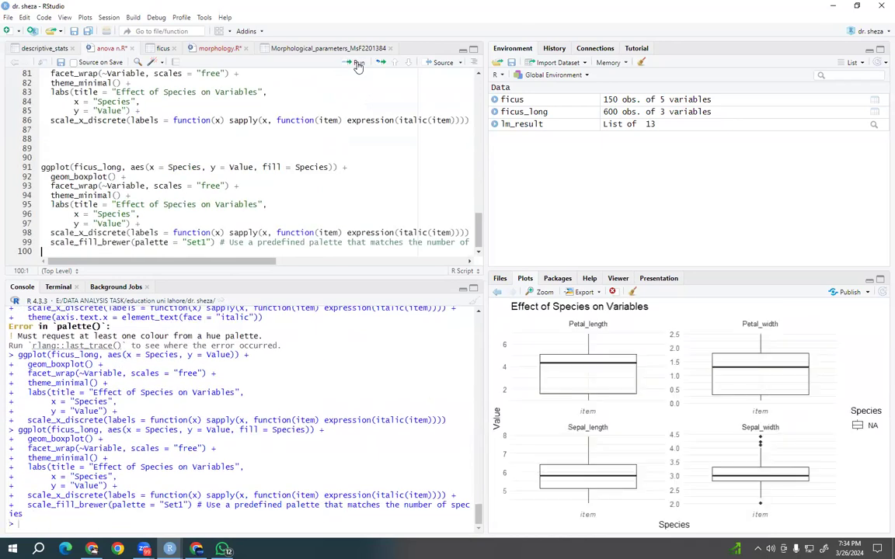
- Rerun the script from str(ficus) through summary(lm_result), rebuilding ficus_long and redrawing the original boxplots
scroll(122, 209, up, 15)
scroll(122, 211, up, 7)
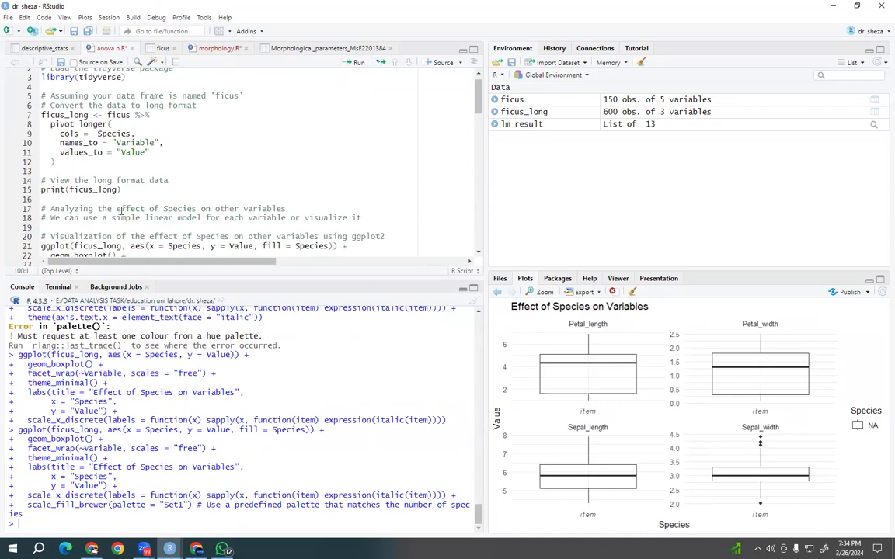
click(138, 76)
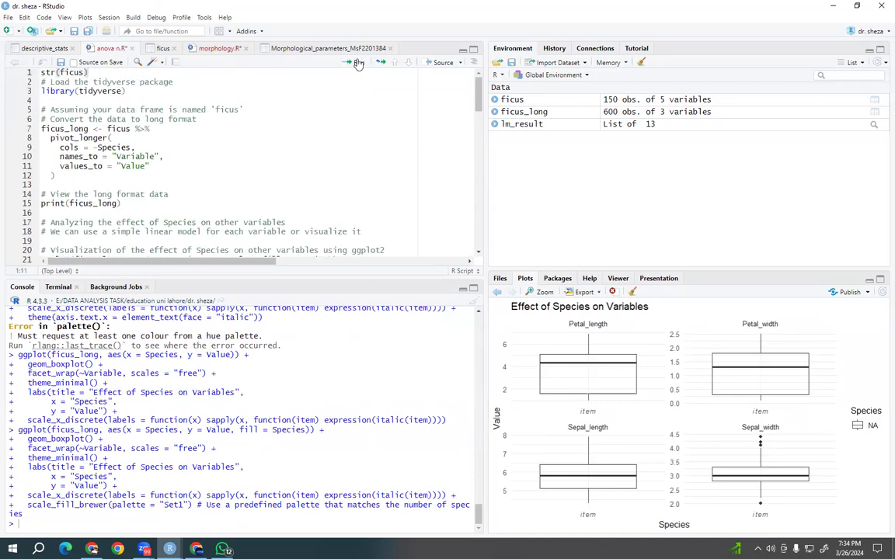
click(357, 63)
click(358, 63)
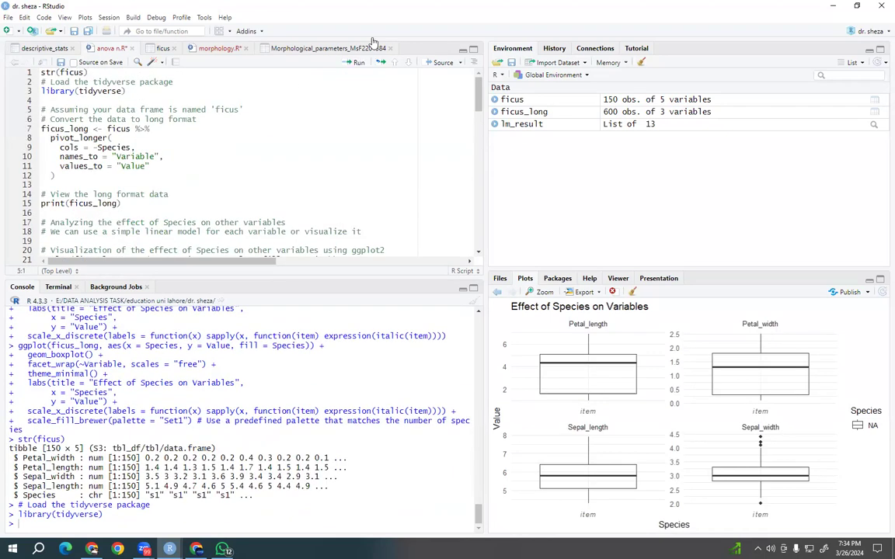
click(357, 65)
click(359, 66)
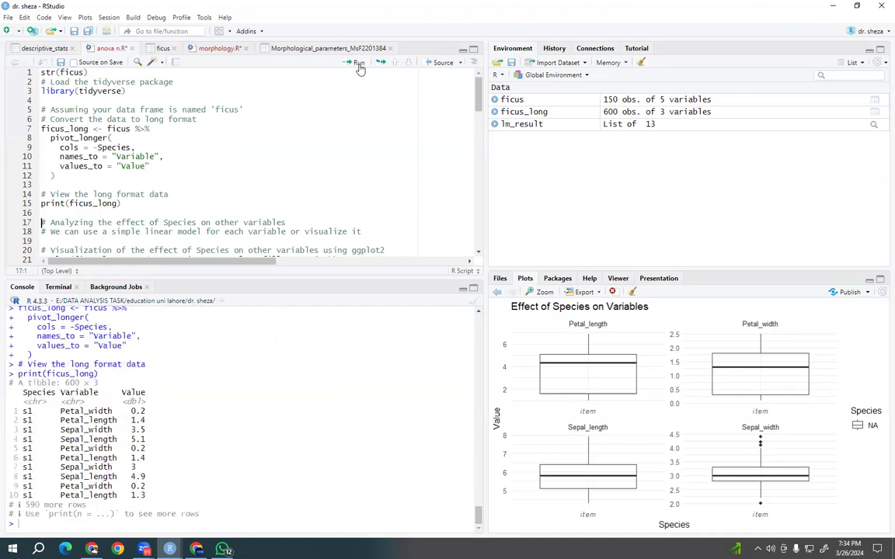
click(359, 65)
click(358, 65)
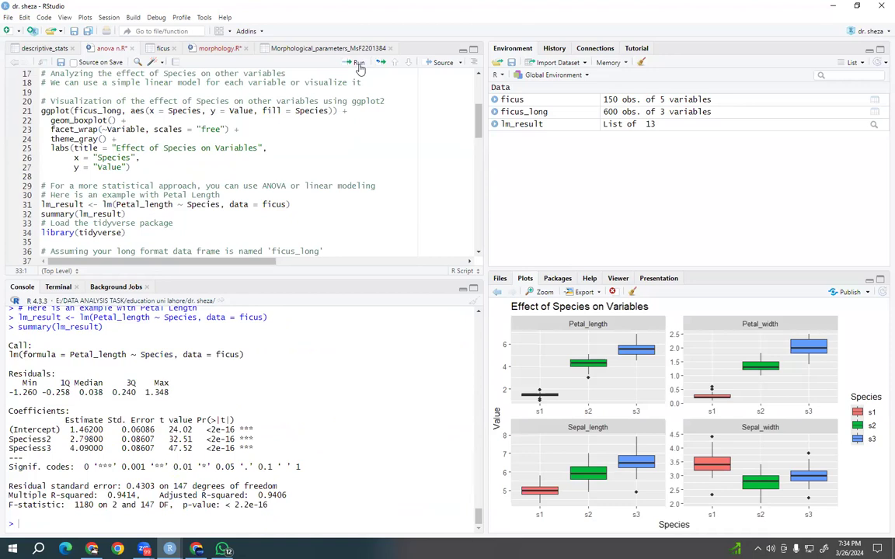
- Delete all code below summary(lm_result) in the script and copy the entire remaining script
drag(39, 223, 70, 314)
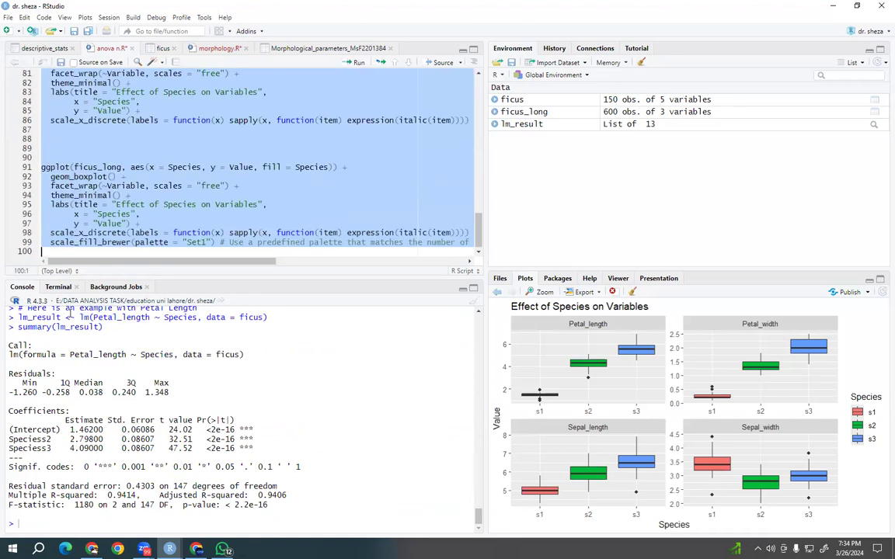
key(BackSpace)
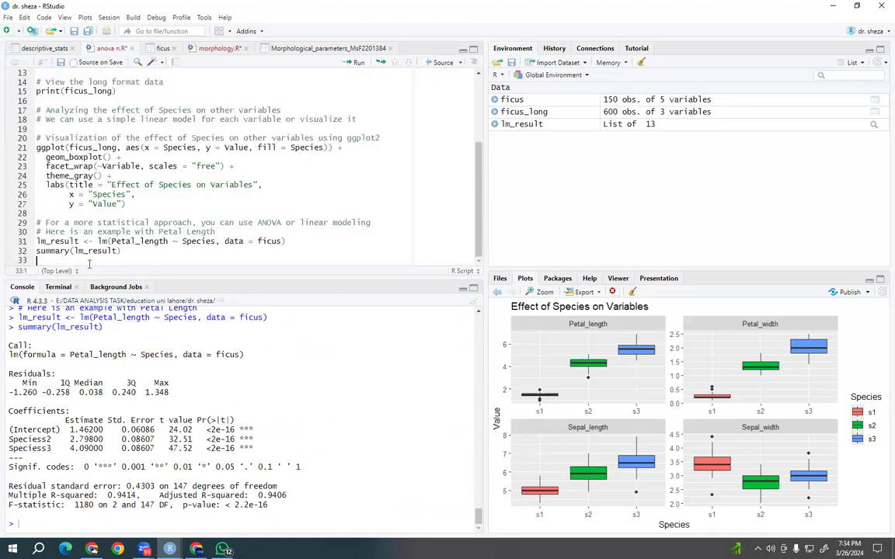
drag(143, 256, 13, 64)
right_click(117, 147)
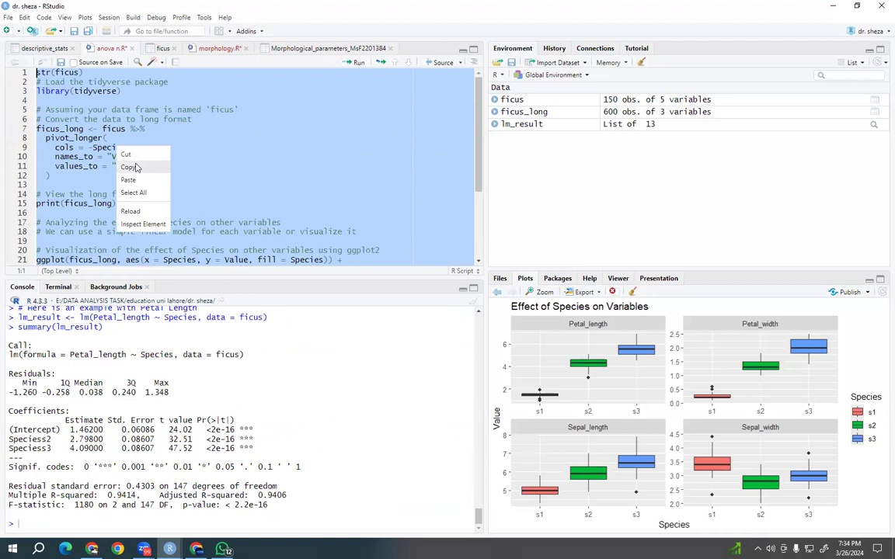
click(136, 168)
- Switch to ChatGPT, start a new chat and paste the copied script into the message
click(93, 549)
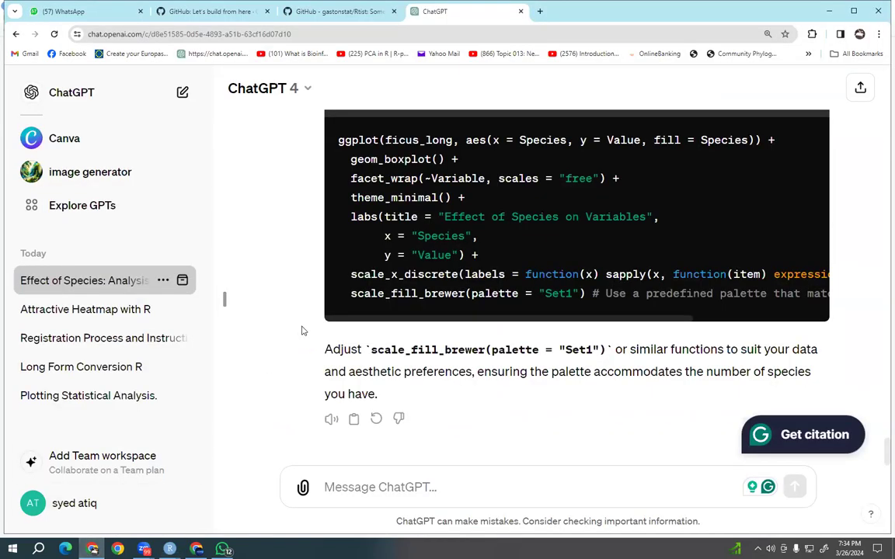
click(105, 94)
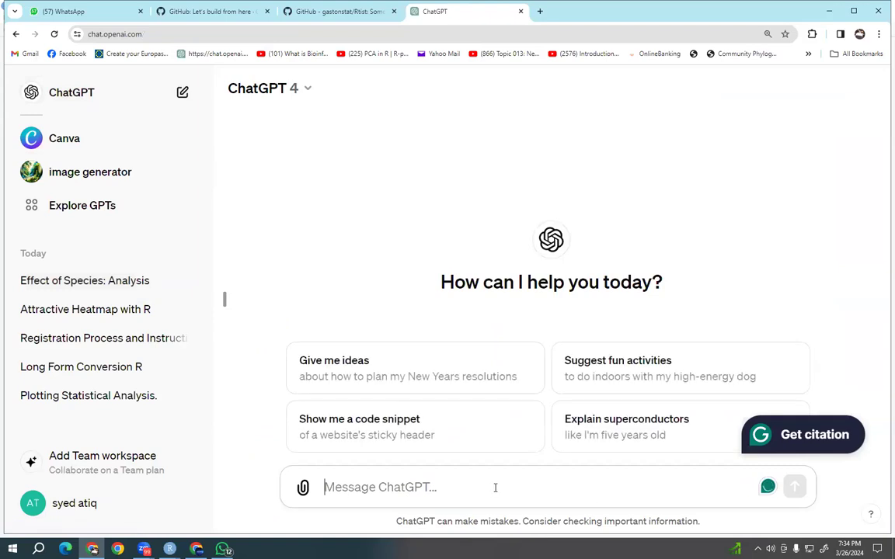
key(ctrl+v)
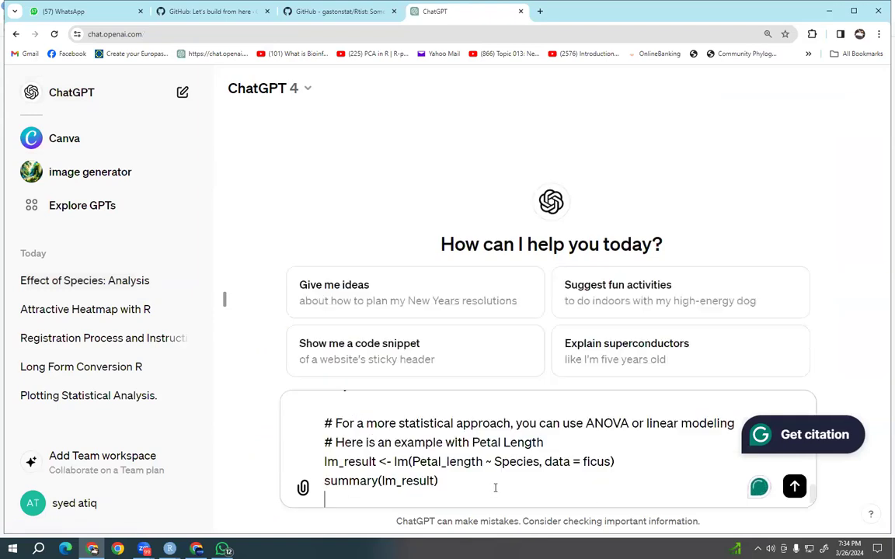
scroll(517, 457, up, 15)
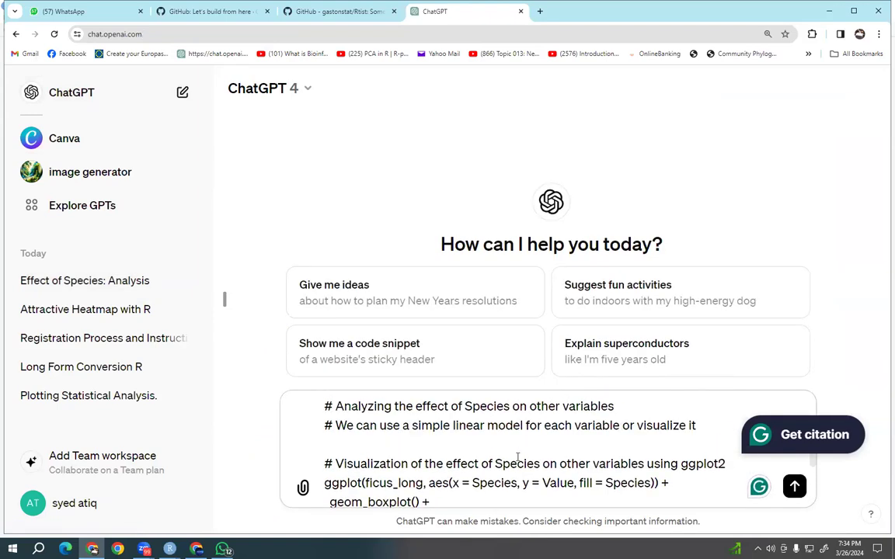
scroll(424, 437, down, 15)
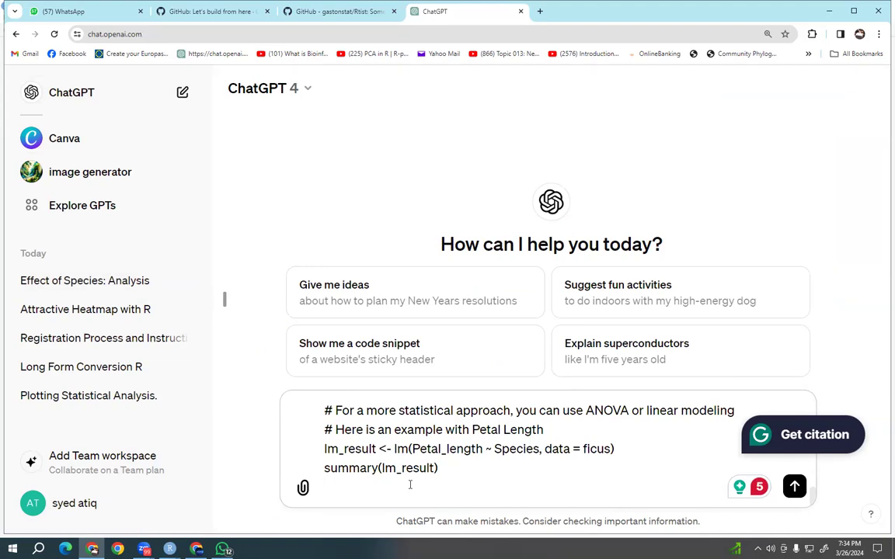
- Add the request "thank now want save this plot in 300 dpi" below the pasted script and send the message
text(hank )
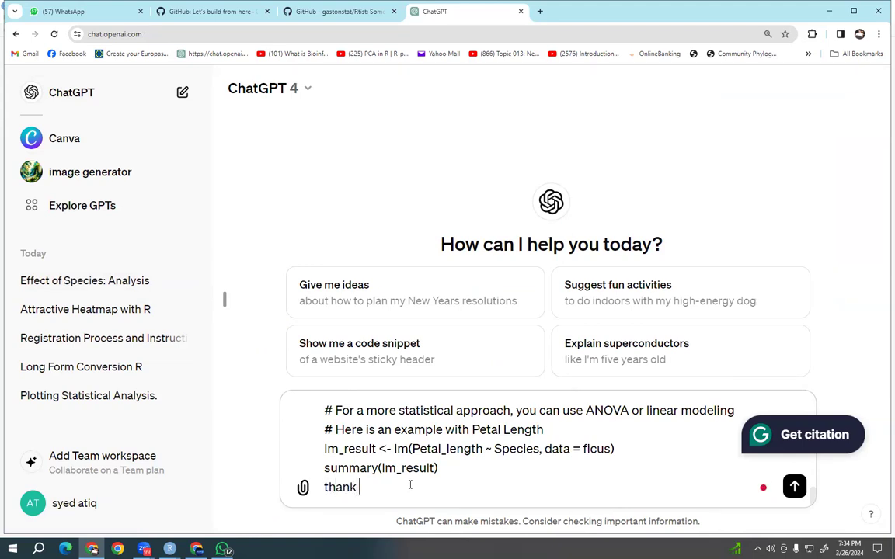
text(now iwant save this plot)
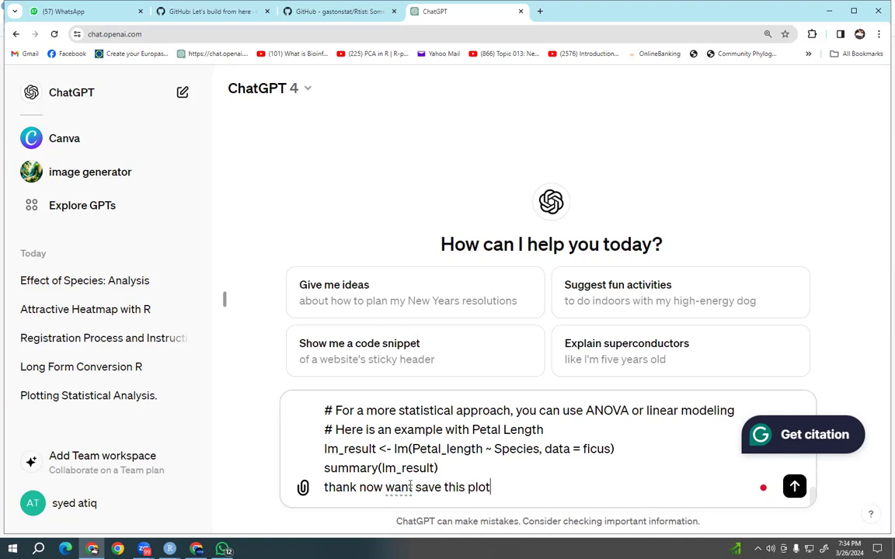
text( in 300 dpi)
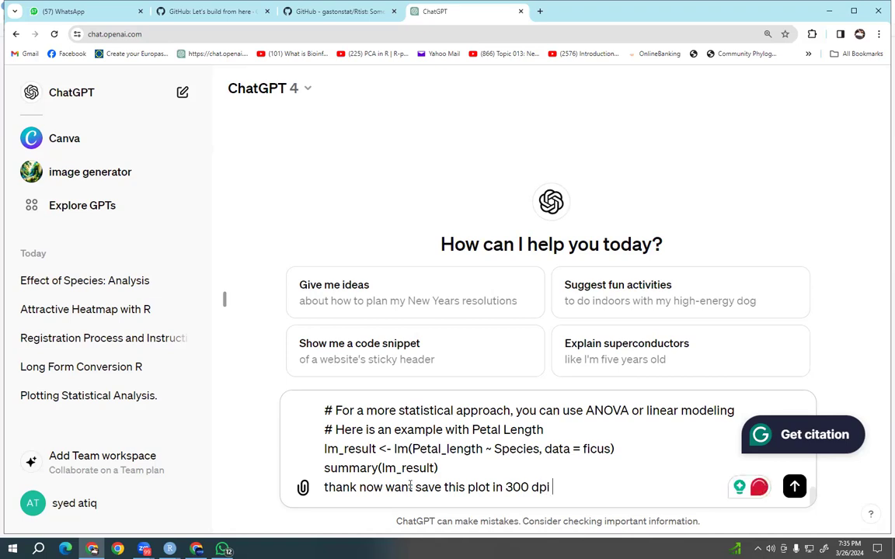
key(Return)
- Copy the code block from ChatGPT's reply that assigns the plot to my_plot and saves it with ggsave
scroll(437, 304, up, 5)
scroll(436, 304, down, 5)
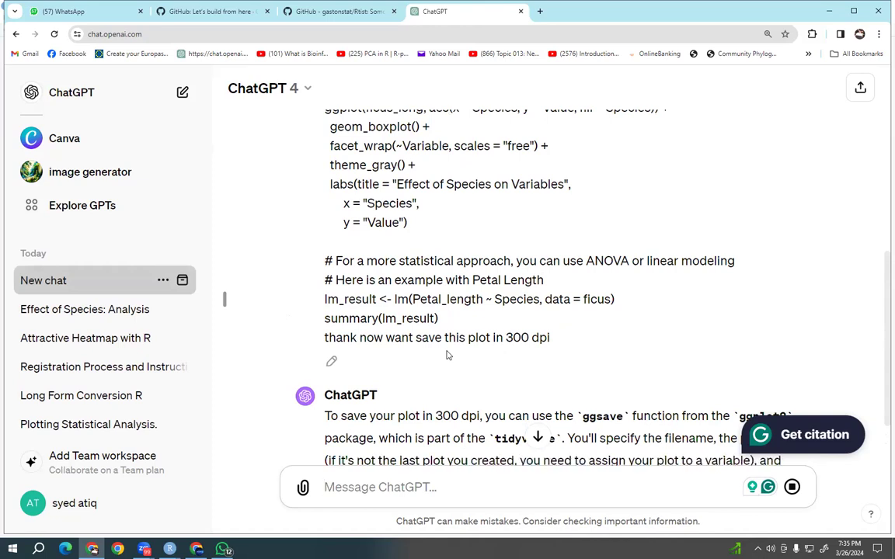
scroll(453, 304, down, 3)
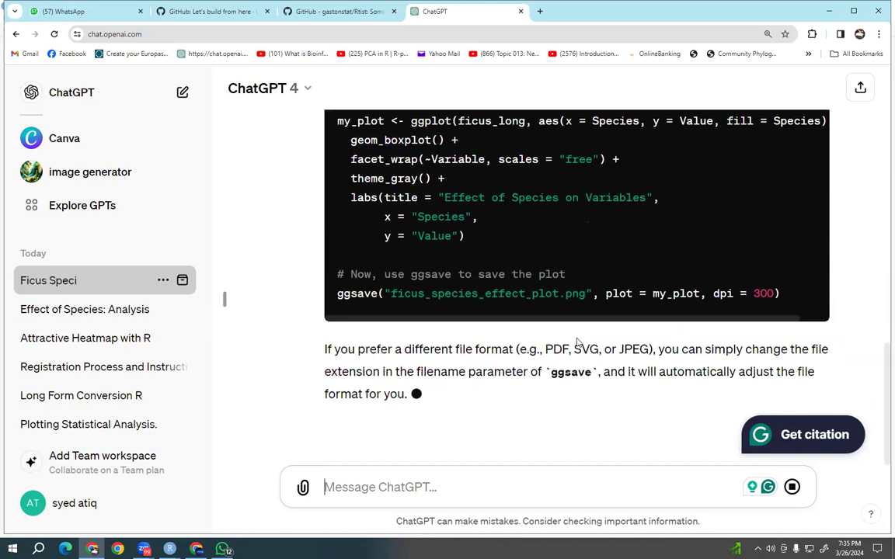
scroll(577, 334, up, 4)
scroll(577, 334, up, 2)
scroll(577, 334, down, 5)
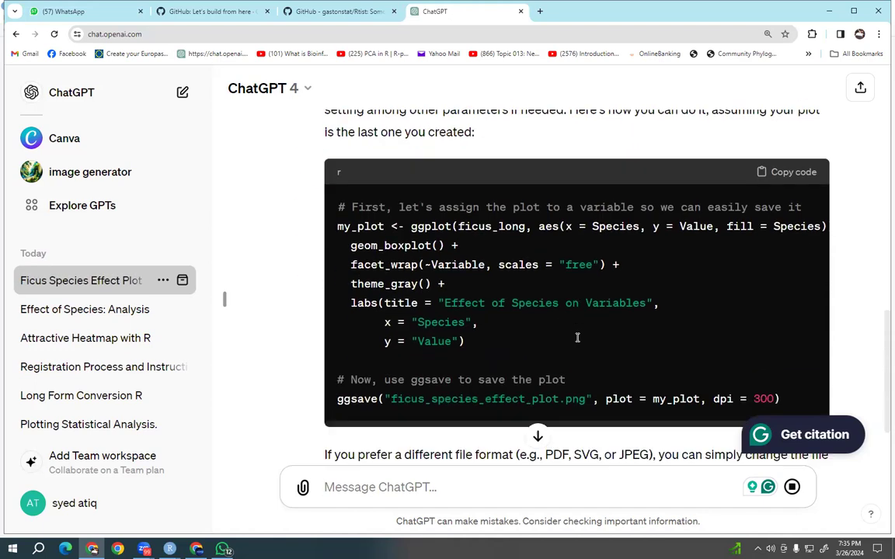
scroll(770, 218, up, 2)
click(794, 175)
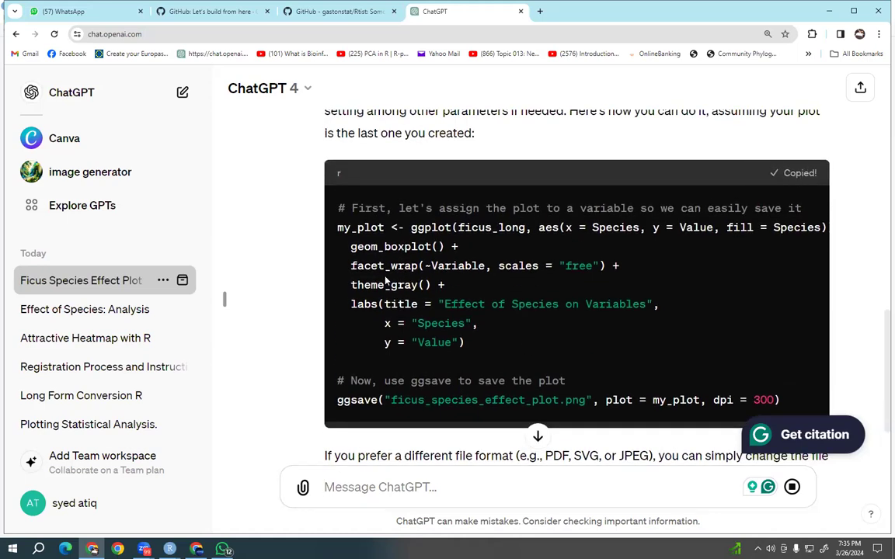
click(169, 549)
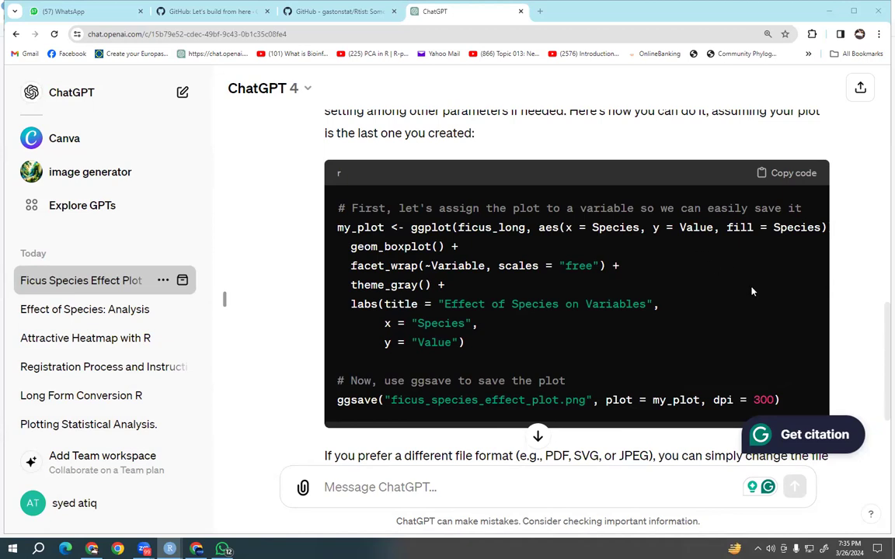
scroll(658, 275, up, 1)
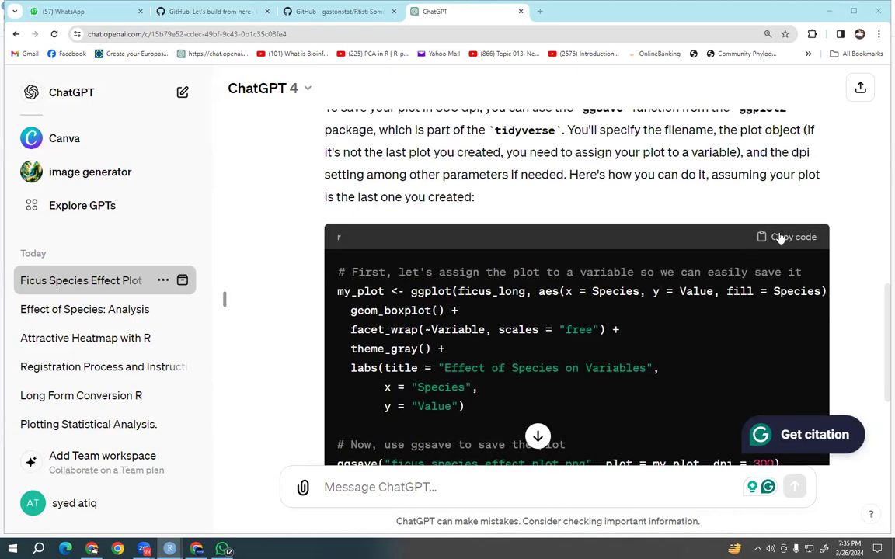
click(786, 237)
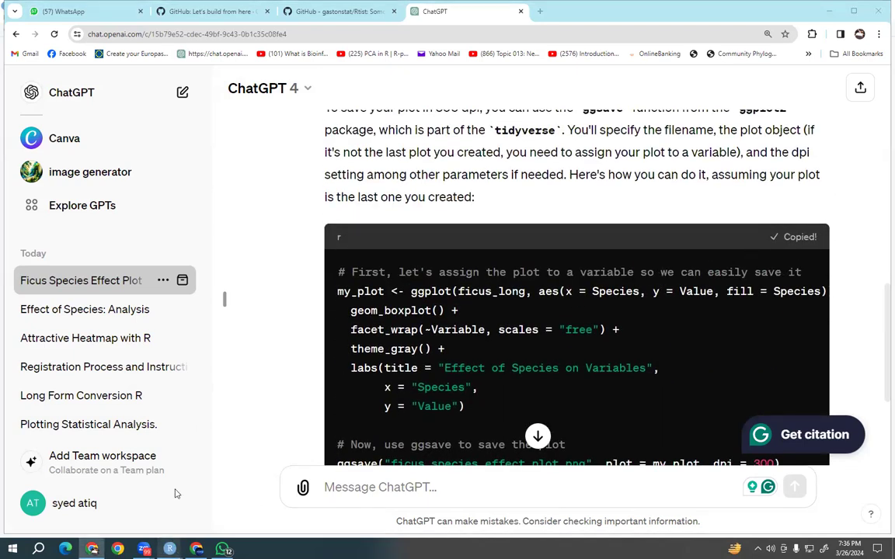
- Switch to RStudio and paste the copied code a few blank lines below summary(lm_result) in the anova script
mouse_move(169, 549)
click(105, 454)
scroll(252, 252, down, 4)
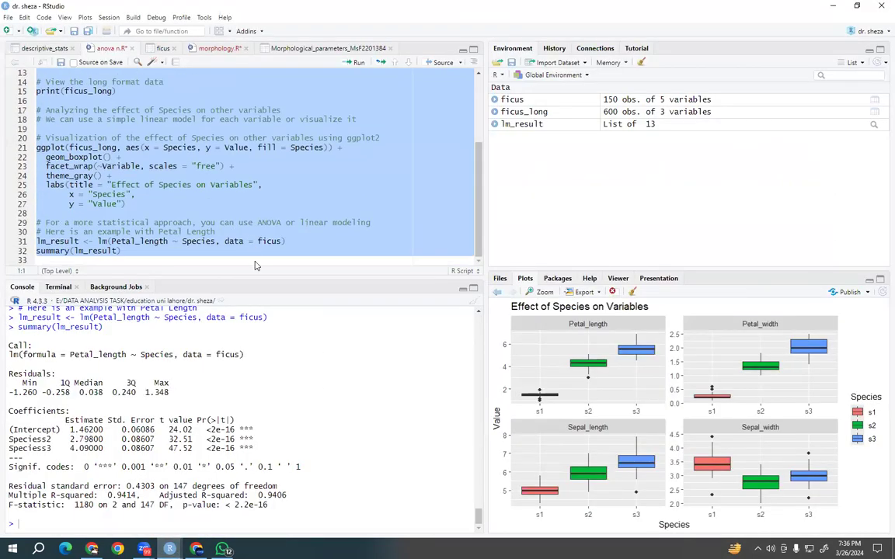
click(256, 262)
key(Return)
key(Return)
key(Return)
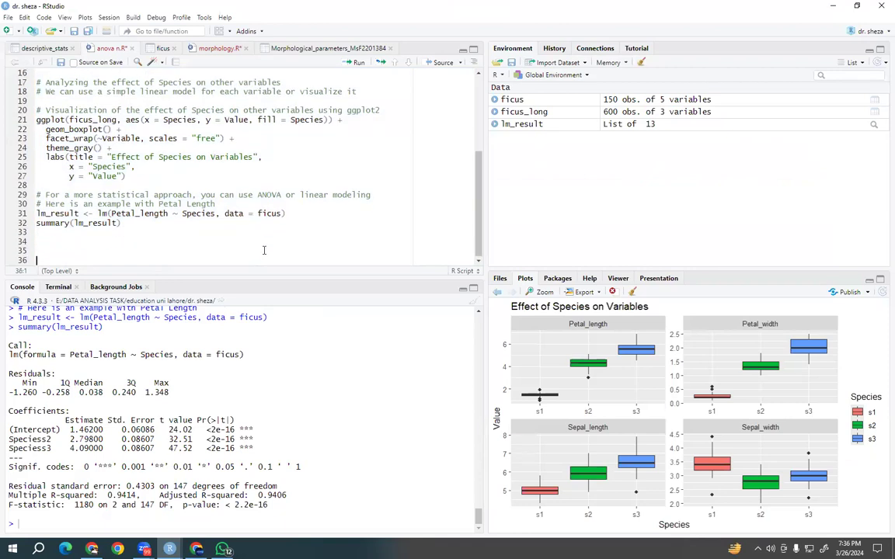
key(ctrl+v)
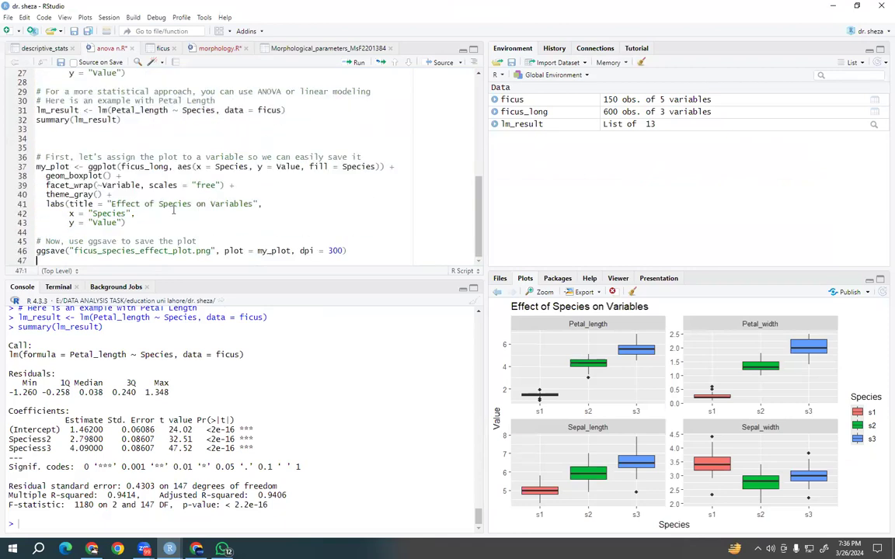
- Run the pasted block from its "First, let's assign the plot to a variable" comment to create my_plot
click(75, 167)
click(39, 250)
click(301, 251)
click(109, 155)
click(357, 62)
click(357, 63)
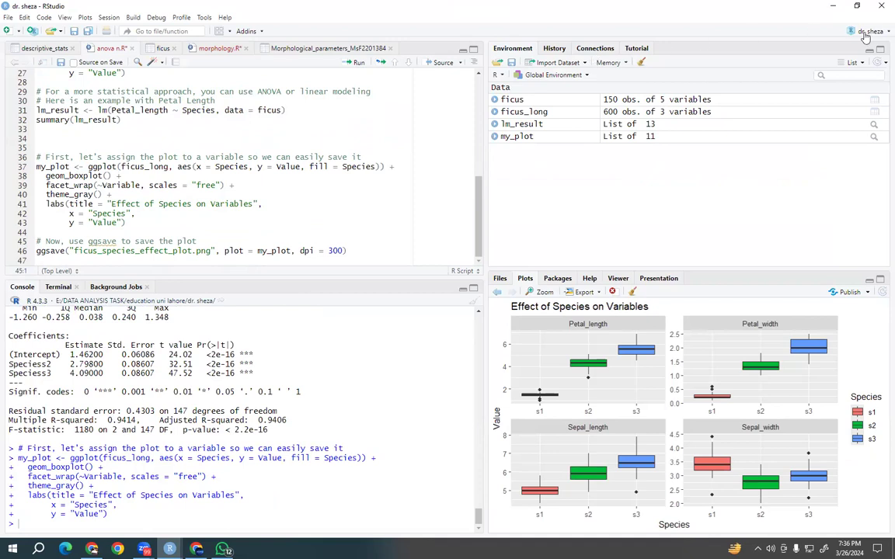
- Rerun the my_plot assignment and run the ggsave line to export ficus_species_effect_plot.png at 300 dpi
click(132, 185)
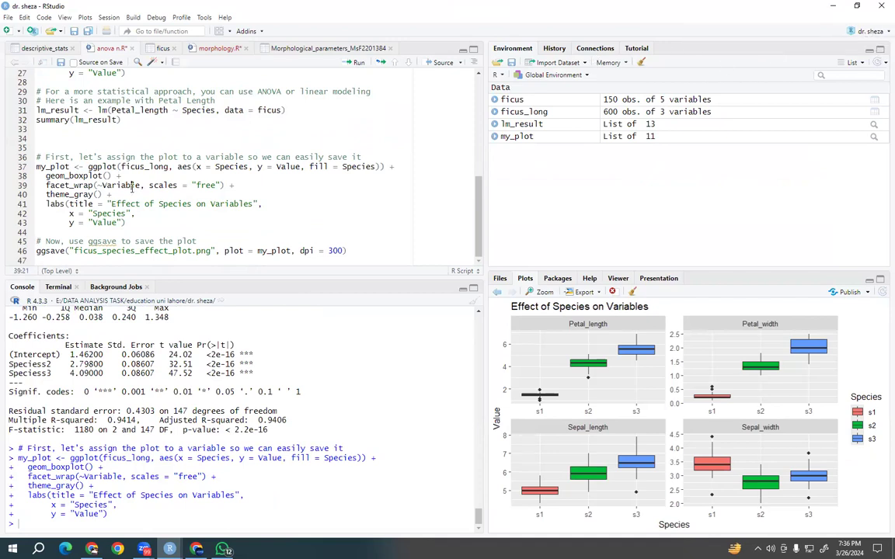
click(360, 64)
click(361, 65)
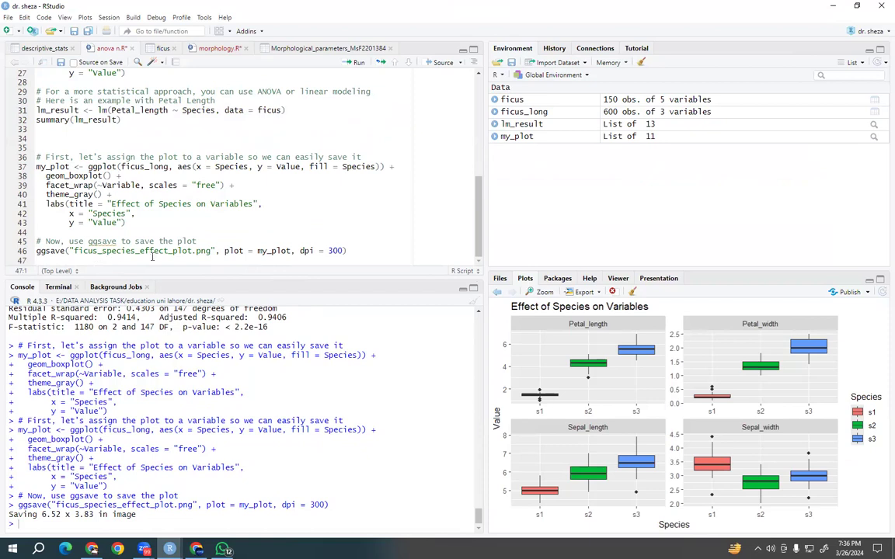
- Find ficus_species_effect_plot.png among the project files and open it
click(499, 278)
scroll(553, 361, down, 5)
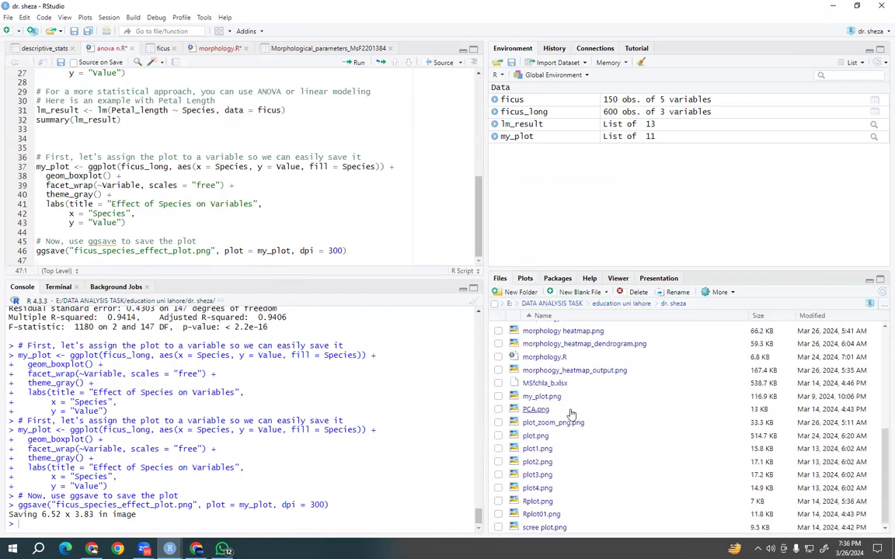
scroll(557, 432, up, 1)
scroll(558, 431, up, 2)
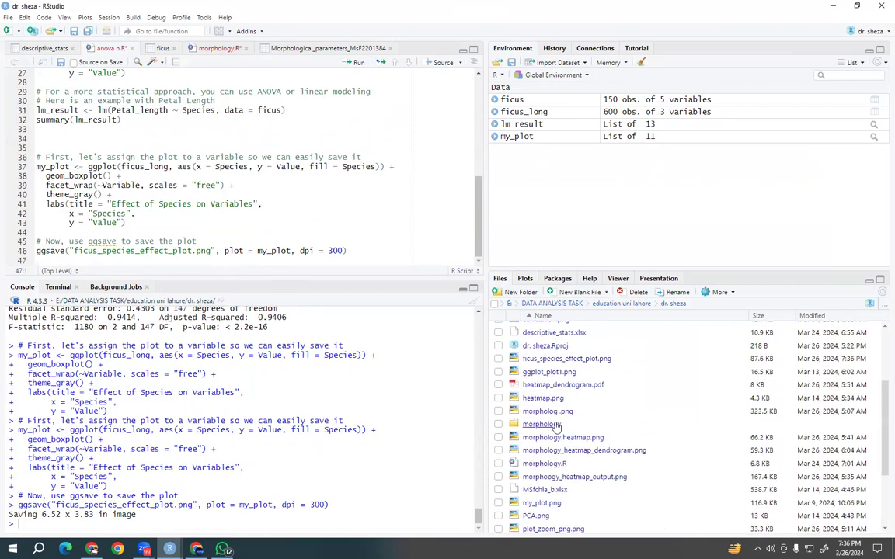
scroll(553, 425, up, 3)
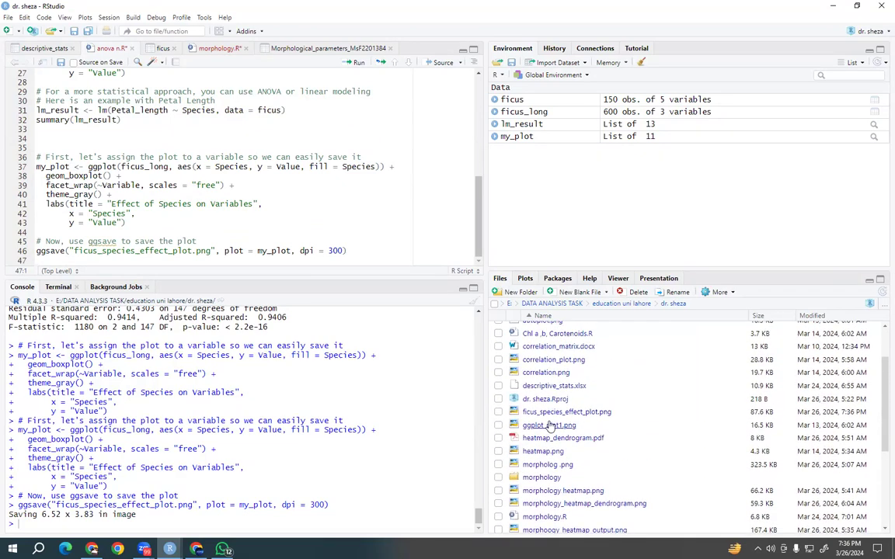
scroll(547, 425, up, 1)
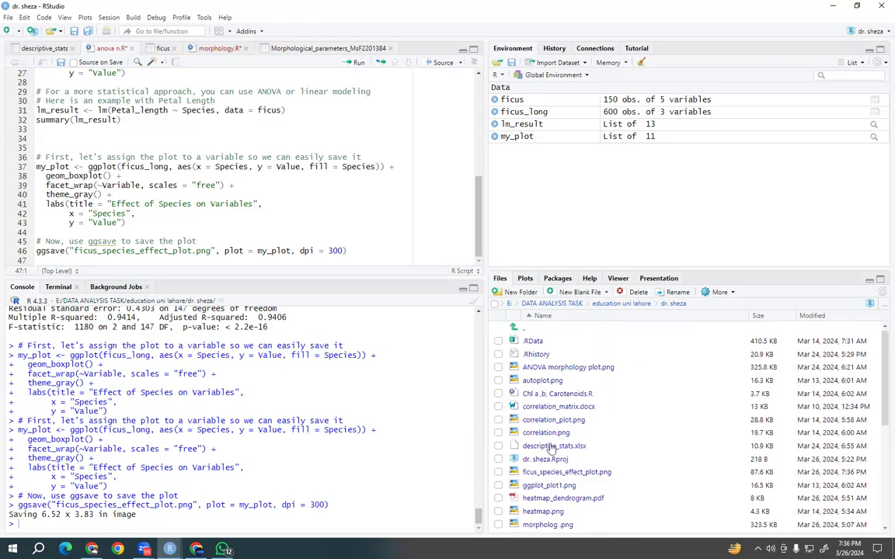
click(555, 472)
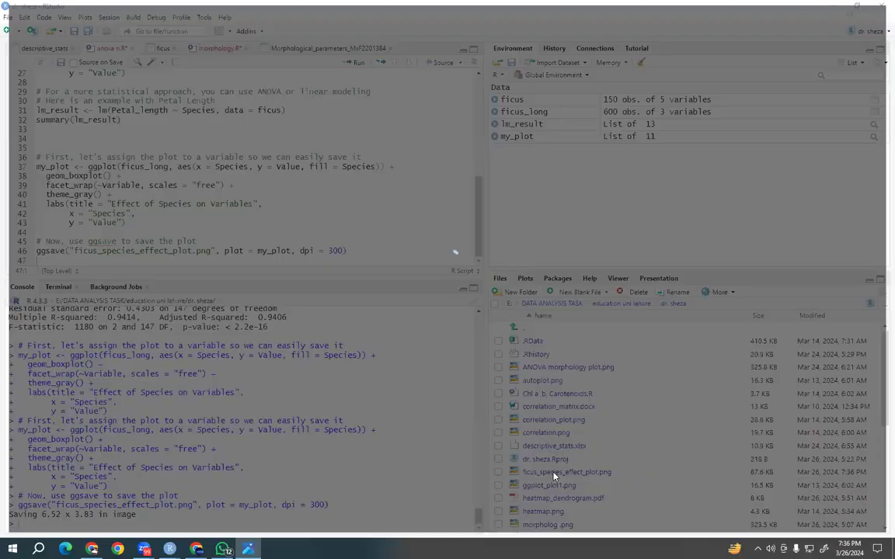